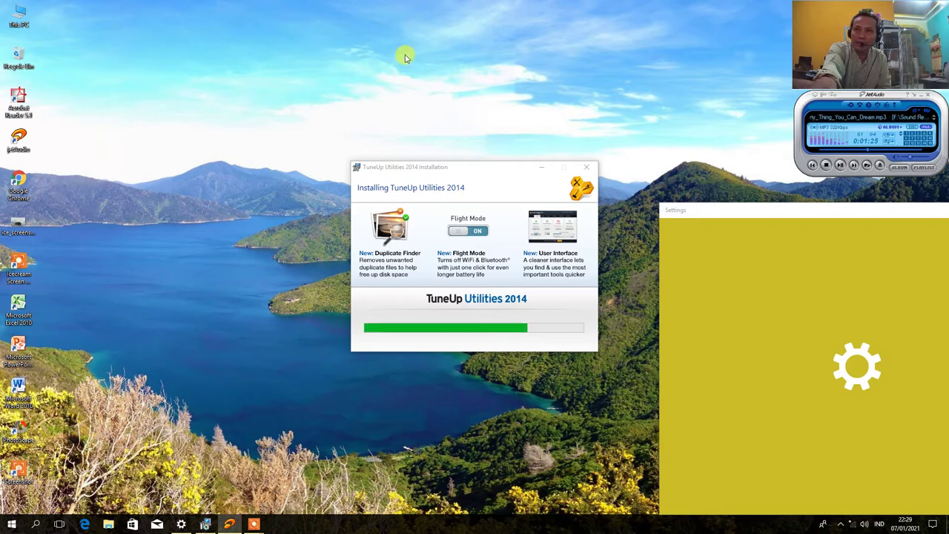
Step: Refresh the desktop twice and move the installer window to the top of the screen
right_click(450, 46)
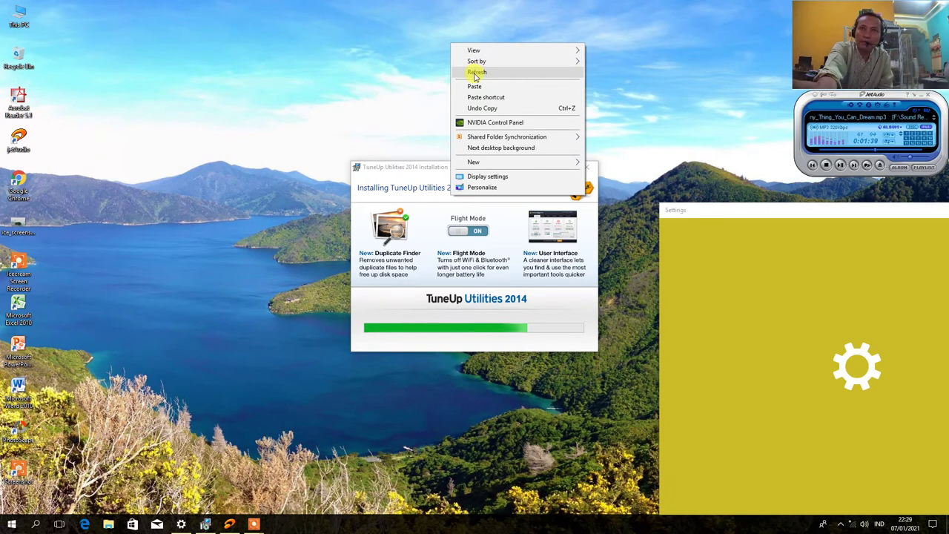
click(469, 73)
right_click(466, 36)
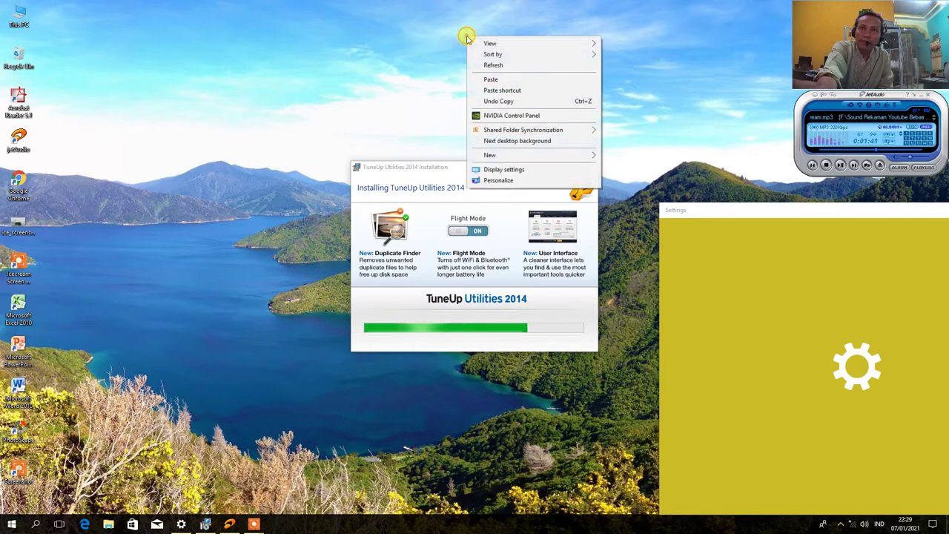
click(488, 66)
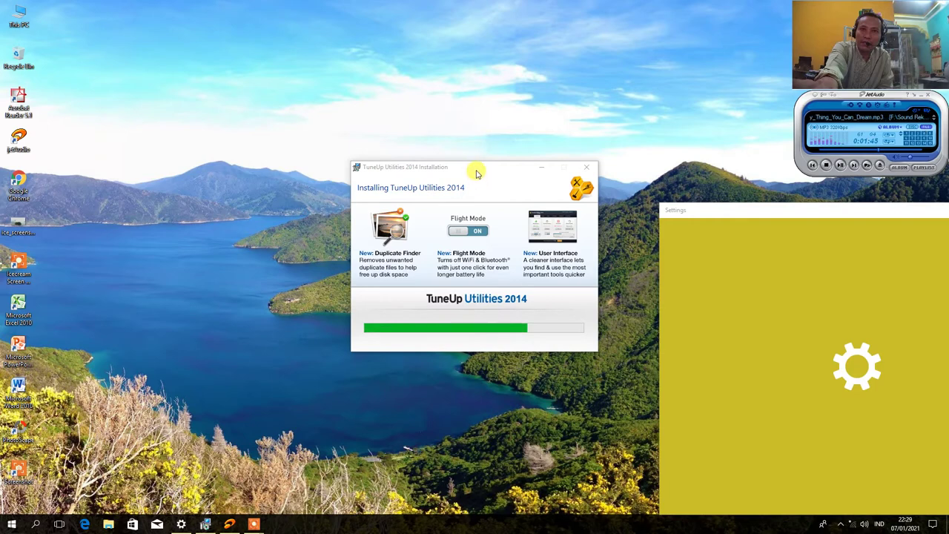
drag(477, 173, 491, 30)
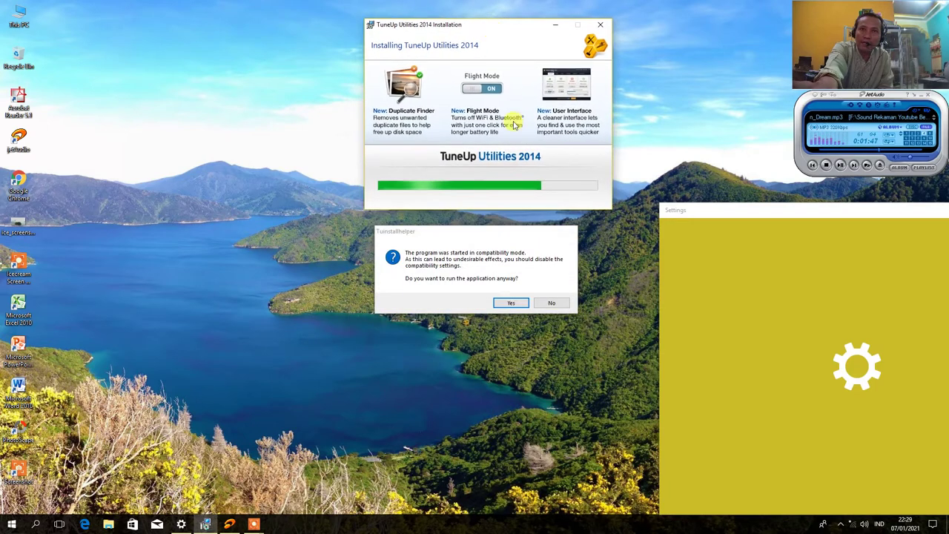
Step: Allow the repeated install helpers in compatibility mode, refreshing the desktop to show new TuneUp shortcuts
click(508, 302)
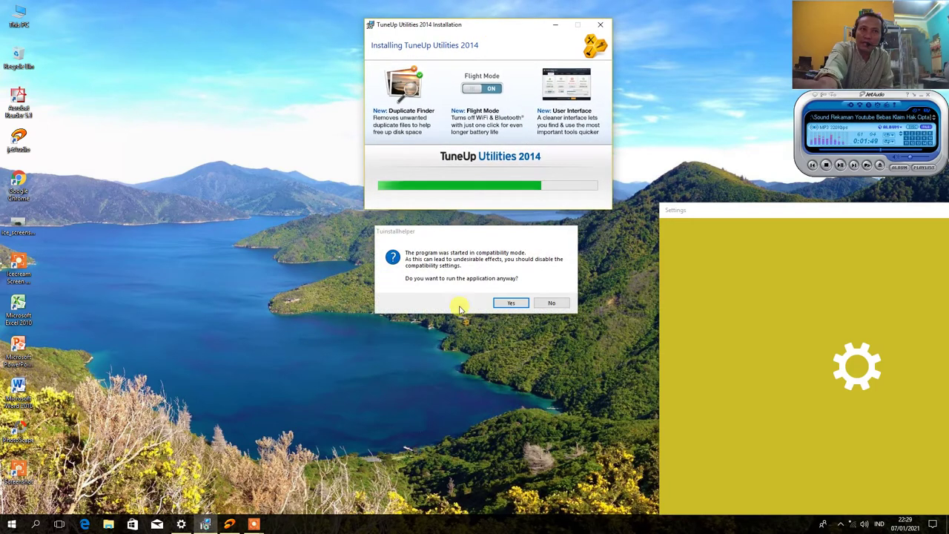
click(509, 302)
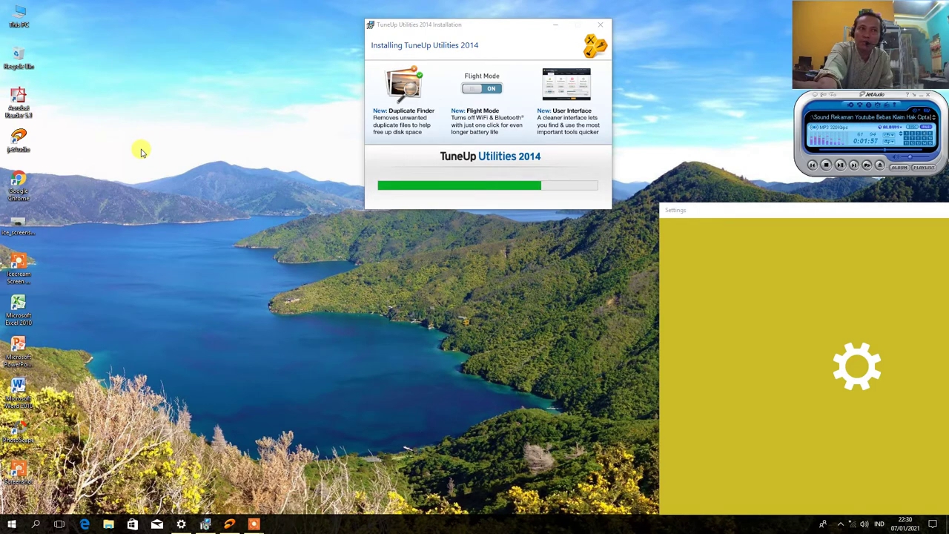
drag(487, 30, 511, 24)
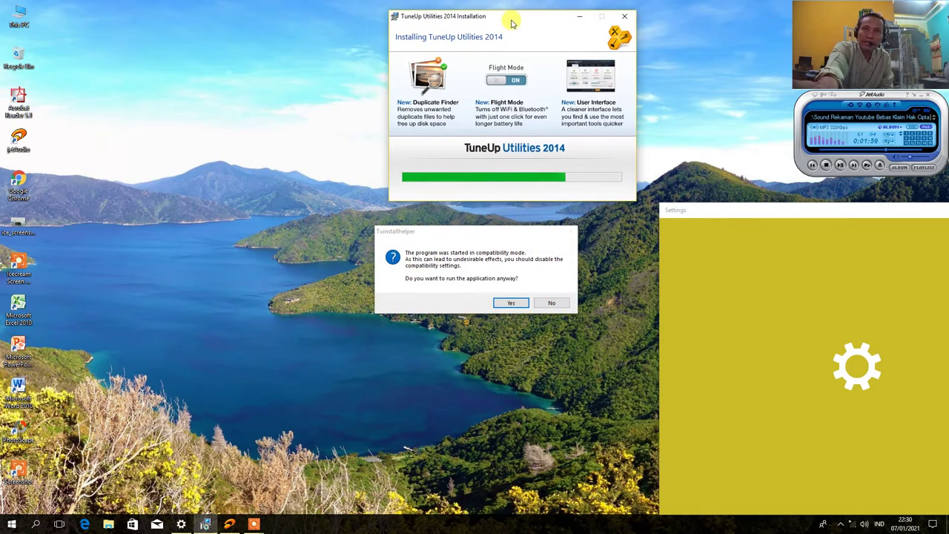
click(511, 302)
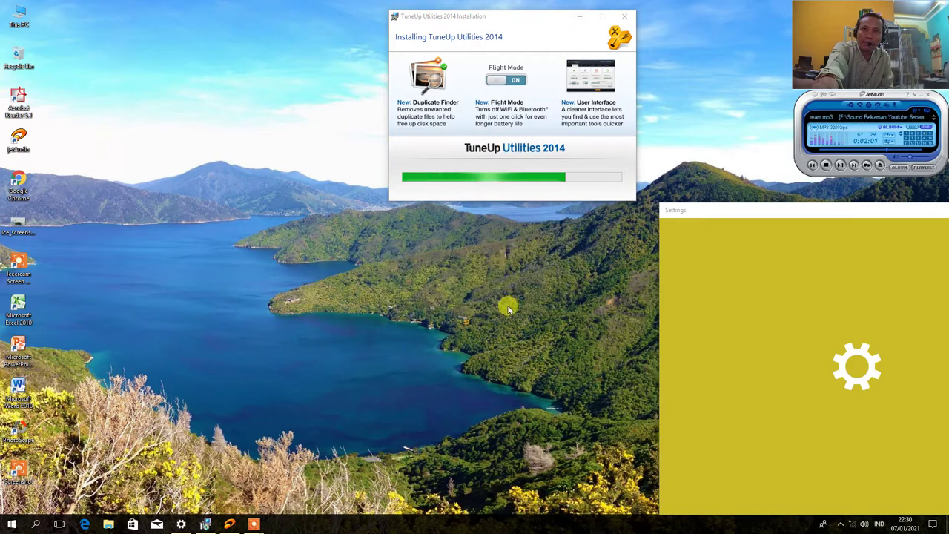
right_click(173, 160)
click(200, 191)
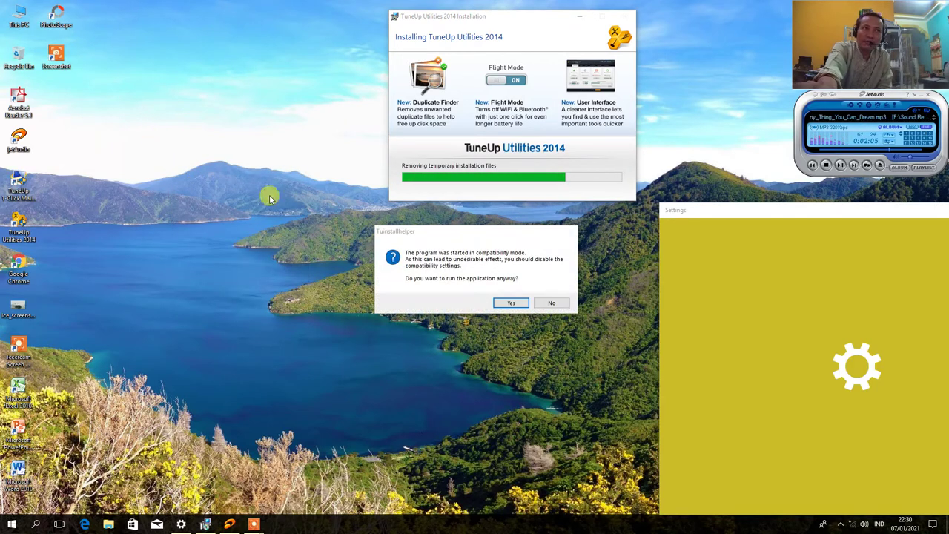
click(510, 303)
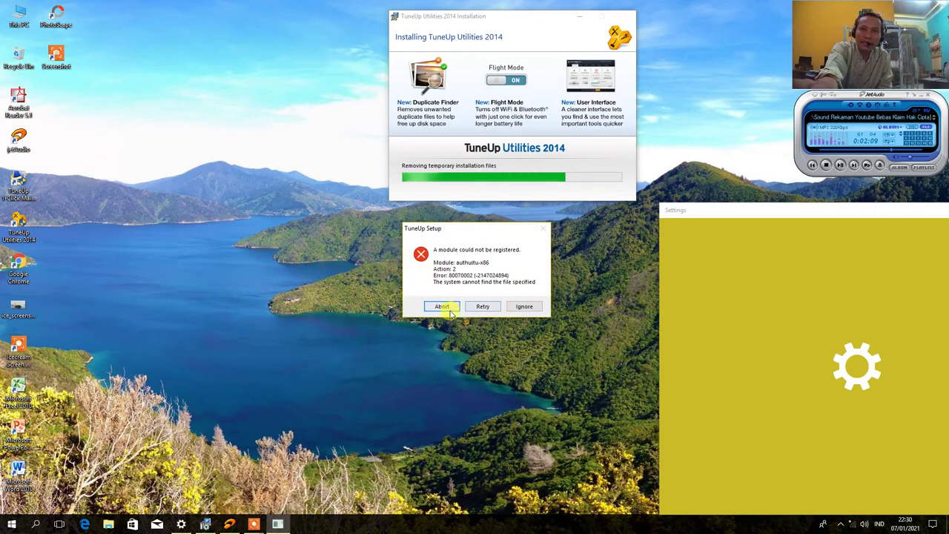
Step: Skip the failed authuitu-x86 and authuitu-x64 module registrations, then allow the last install helper
click(523, 307)
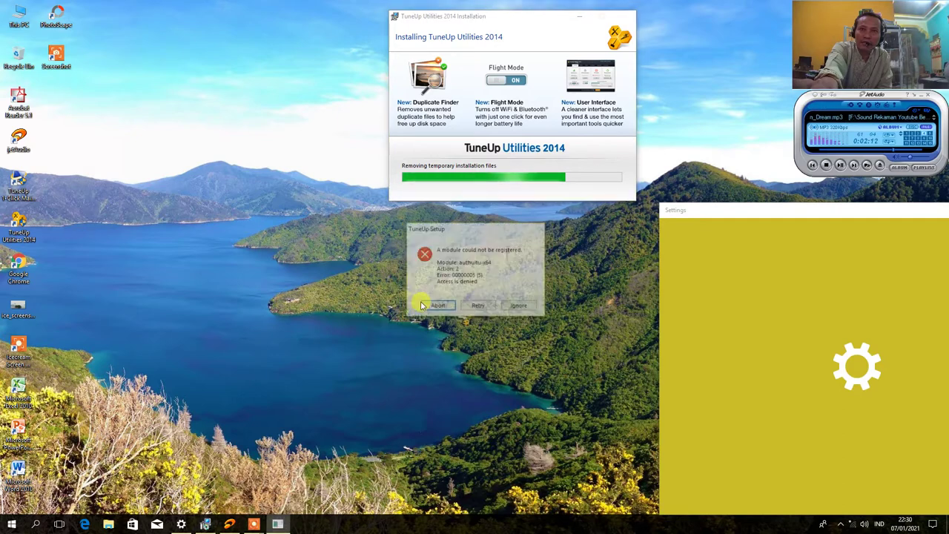
click(480, 307)
click(481, 307)
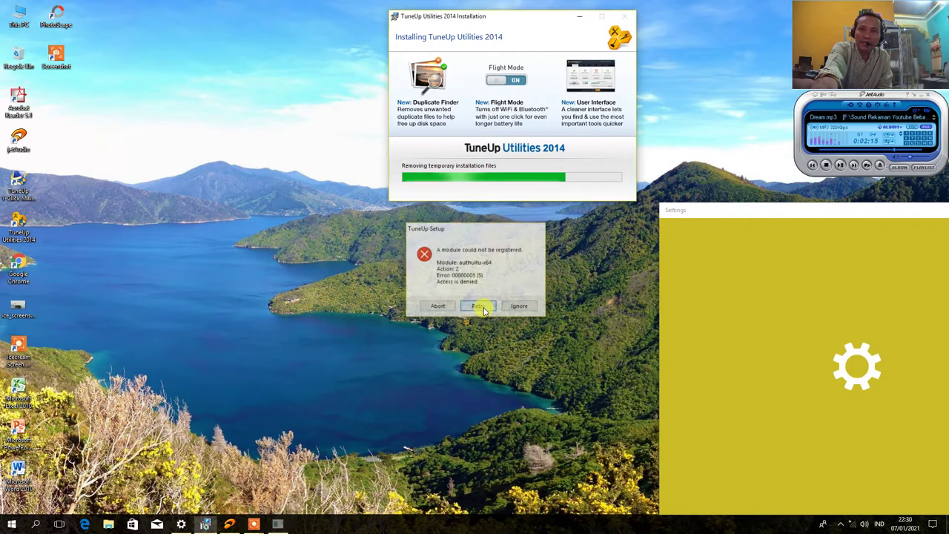
click(516, 310)
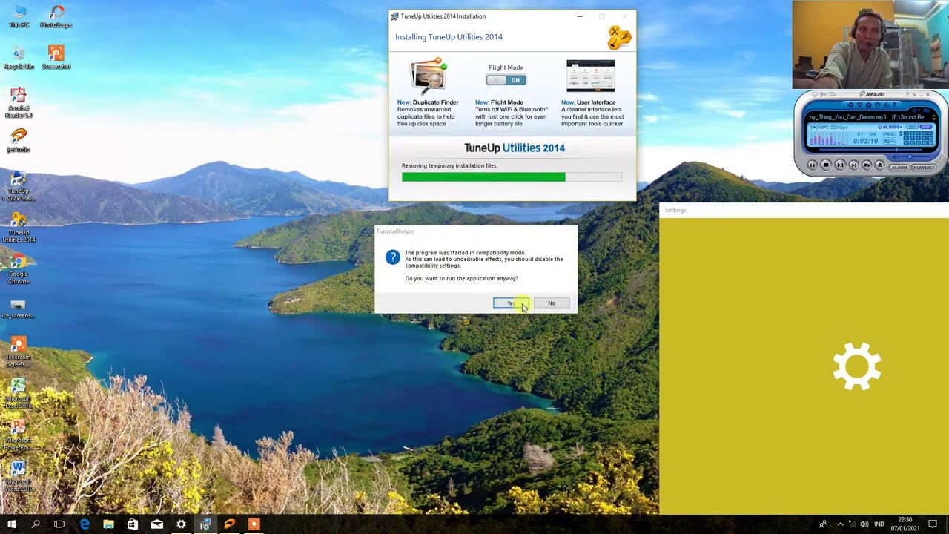
click(510, 303)
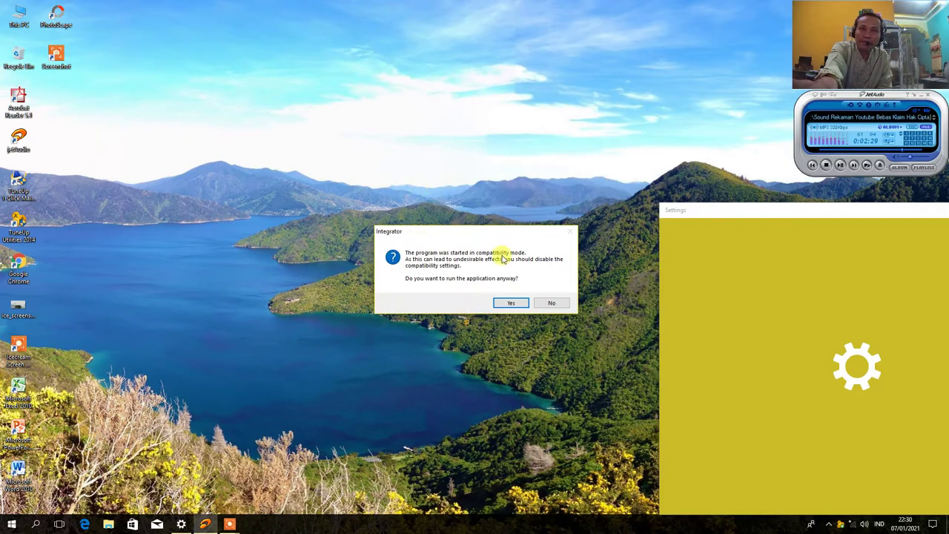
Step: Allow the Integrator and Update Wizard in compatibility mode, then close the Update Wizard without updating
click(510, 304)
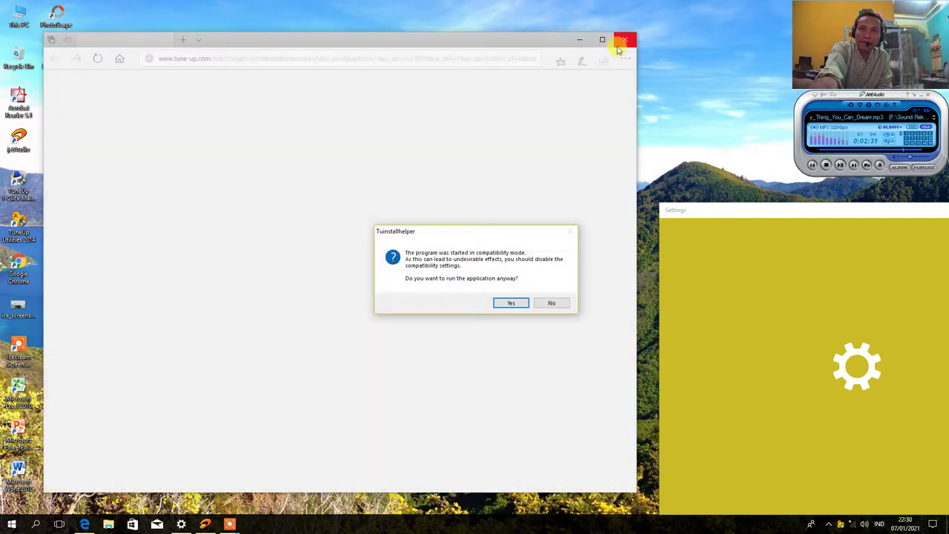
click(519, 302)
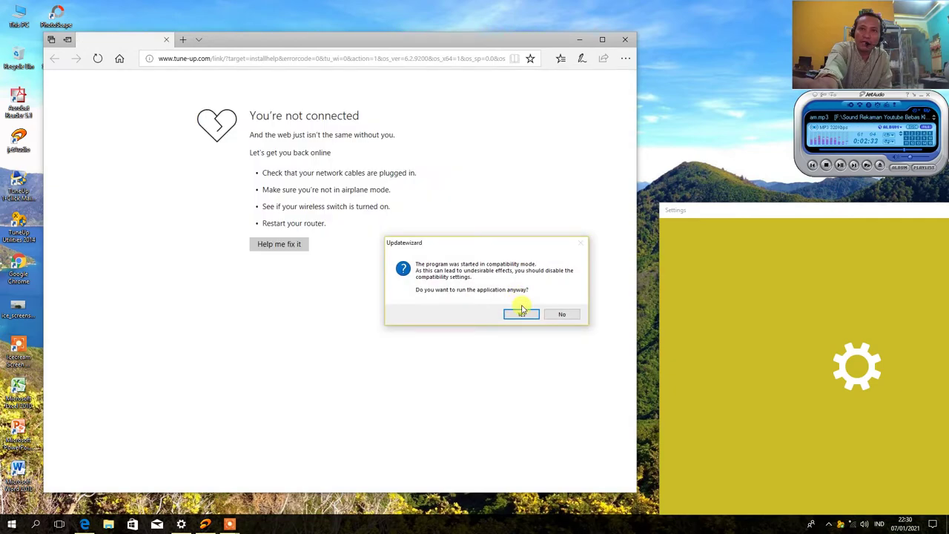
click(522, 315)
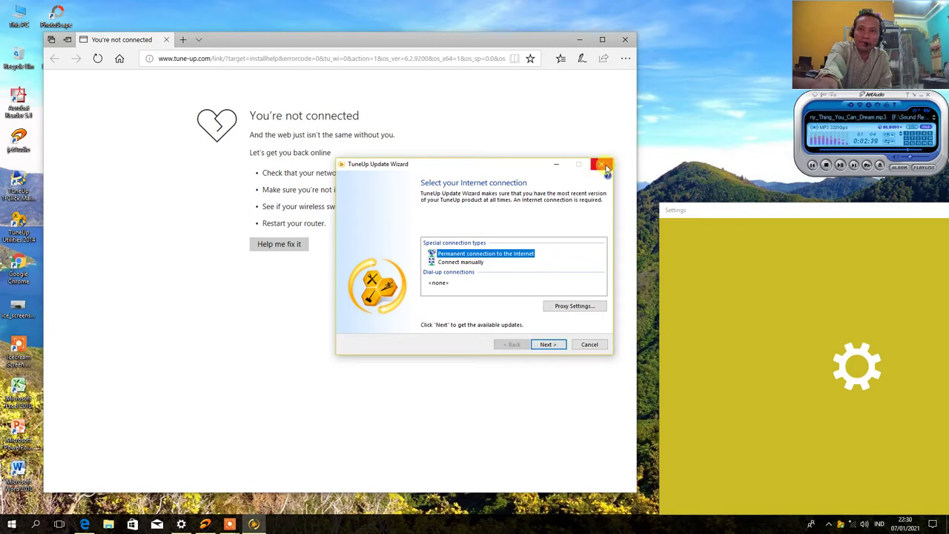
click(594, 163)
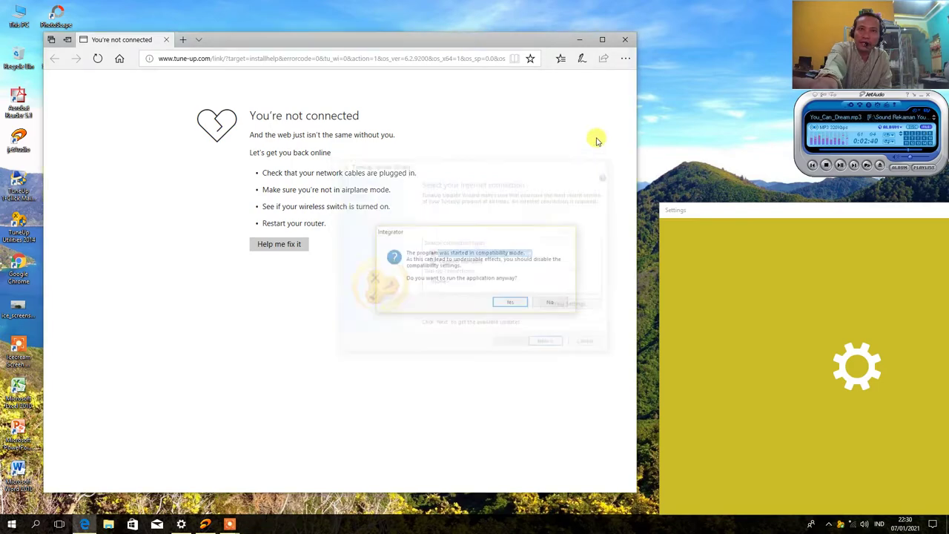
Step: Close the offline TuneUp web page, skip the newsletter signup, and allow 1-Click Maintenance to run
click(522, 297)
click(624, 40)
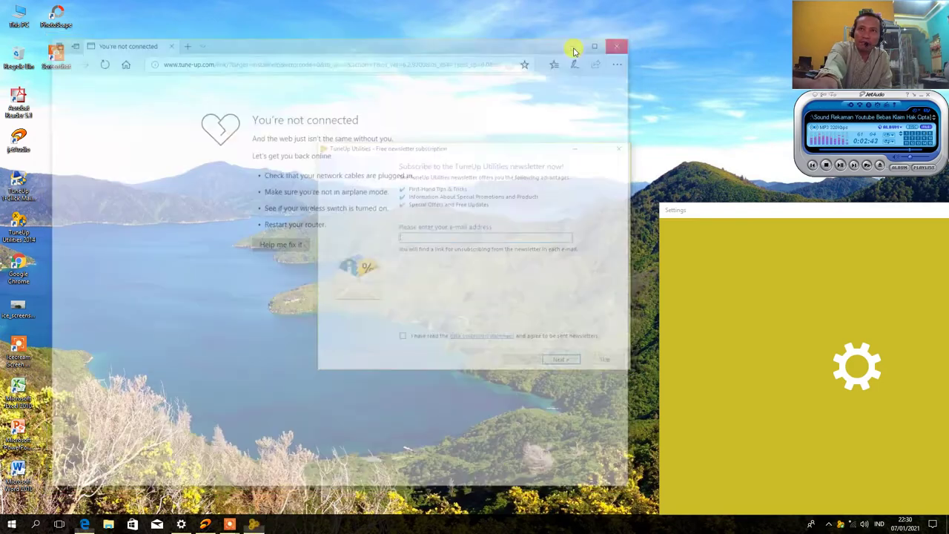
click(608, 363)
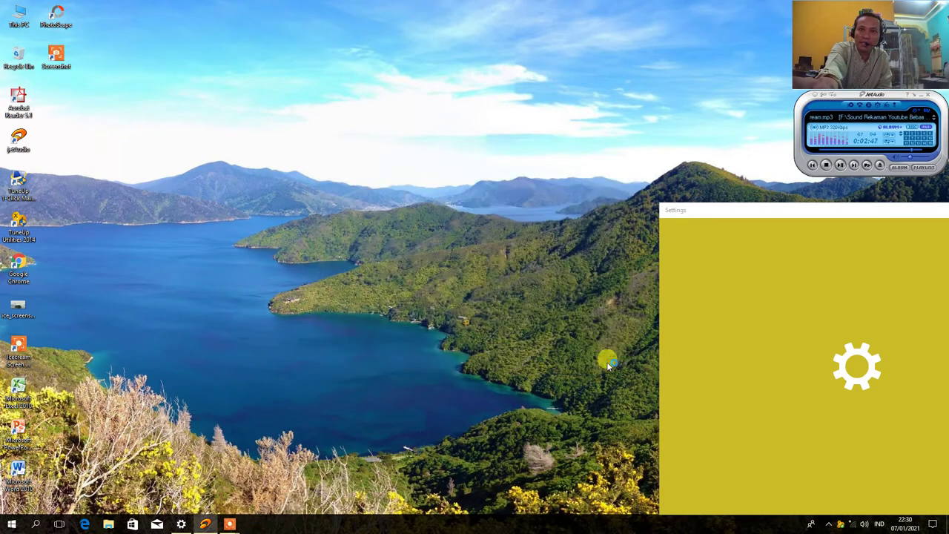
click(513, 304)
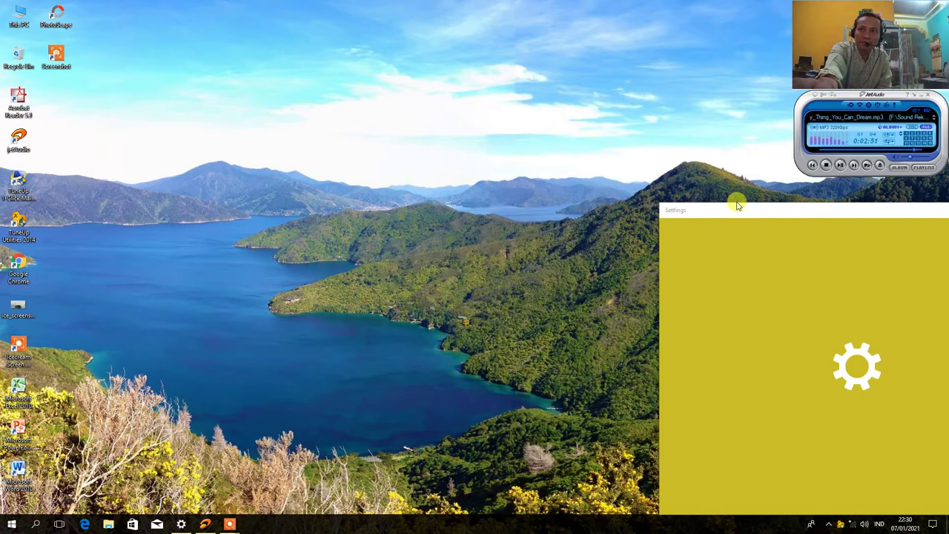
drag(728, 217, 718, 256)
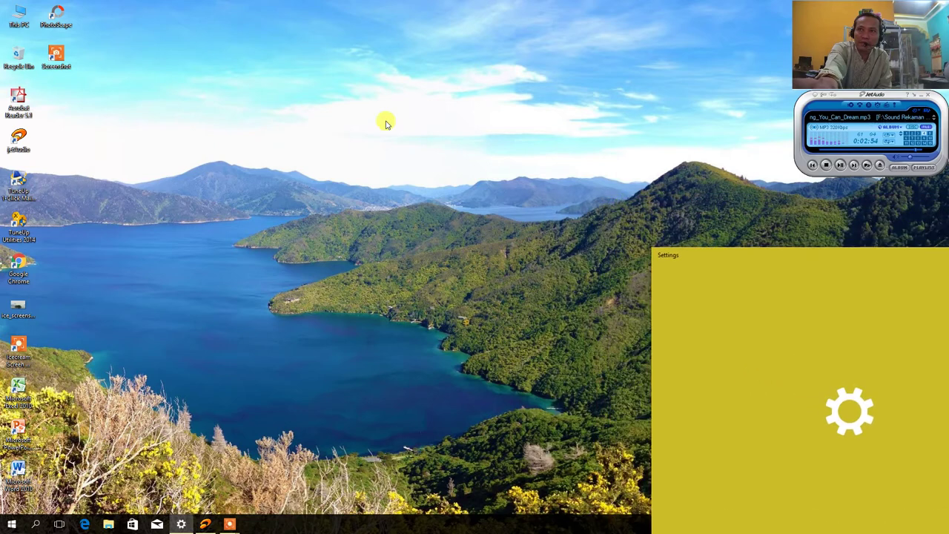
Step: Close 1-Click Maintenance without analysing and open the full TuneUp Utilities Dashboard
right_click(280, 38)
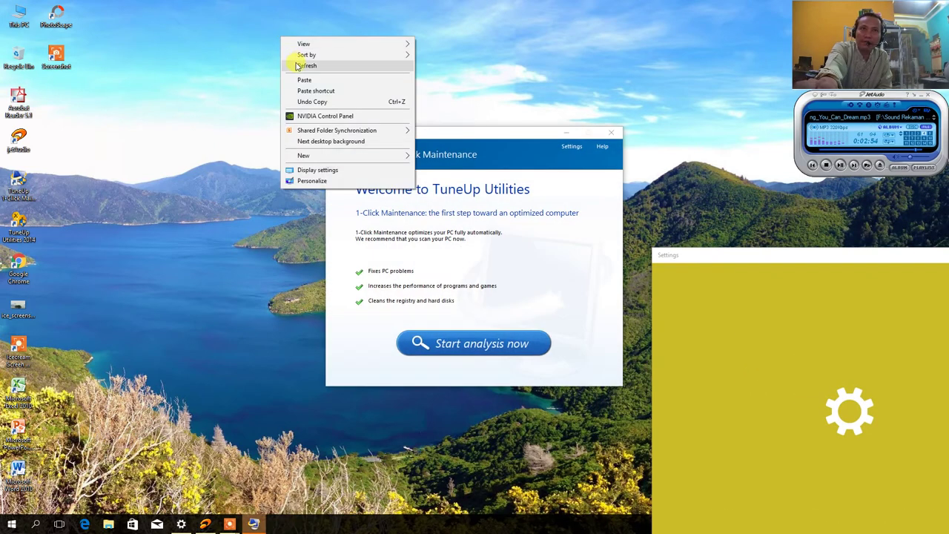
click(304, 66)
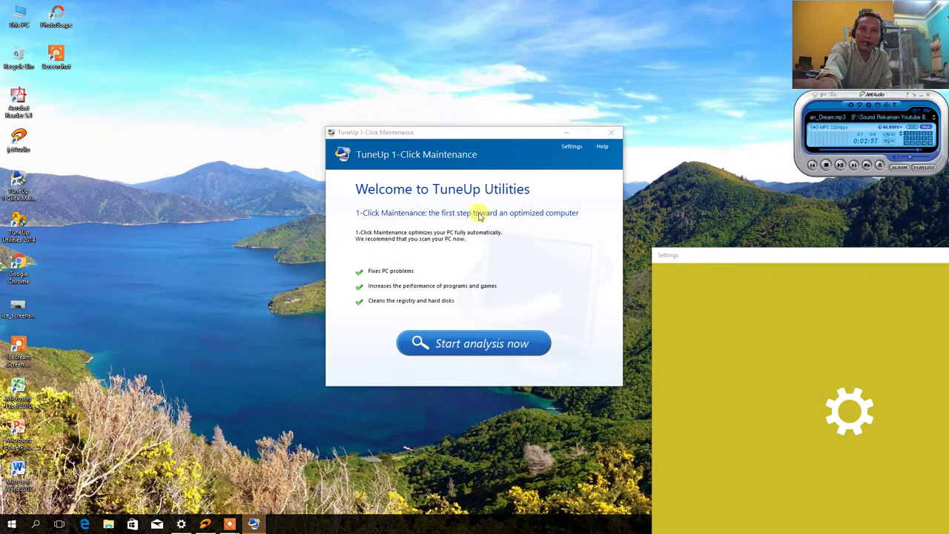
click(611, 132)
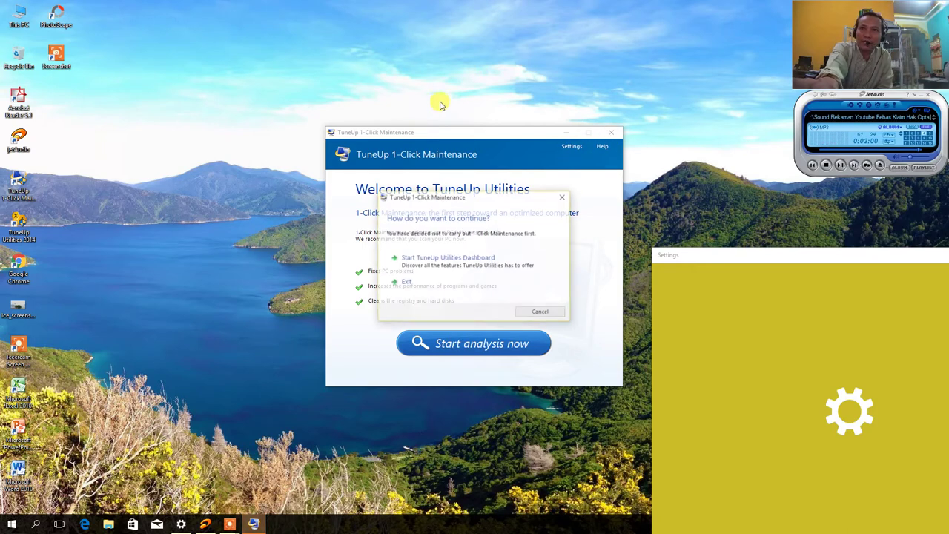
click(441, 268)
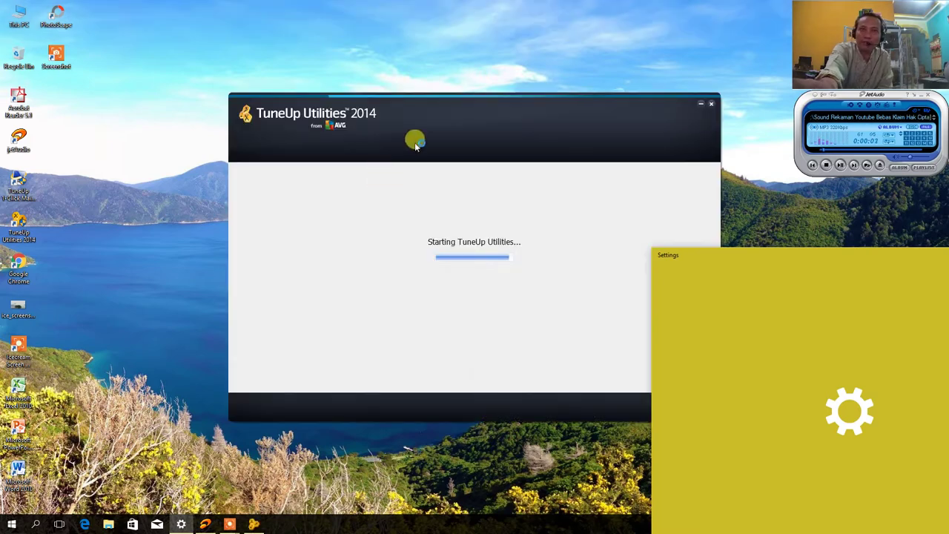
drag(474, 100, 348, 78)
Step: In StartUp Manager, turn on program rating and disable Synaptic Pointing Device at startup
click(245, 126)
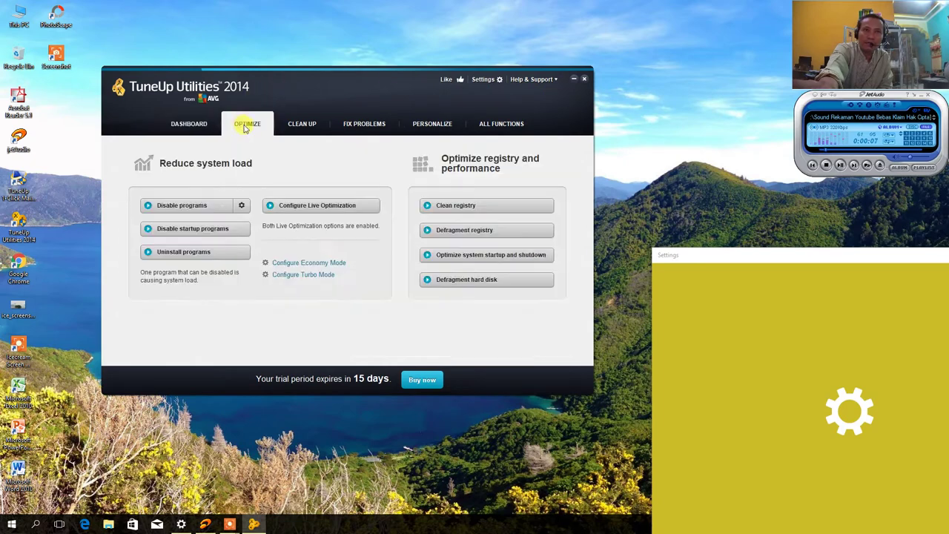
click(224, 229)
click(510, 302)
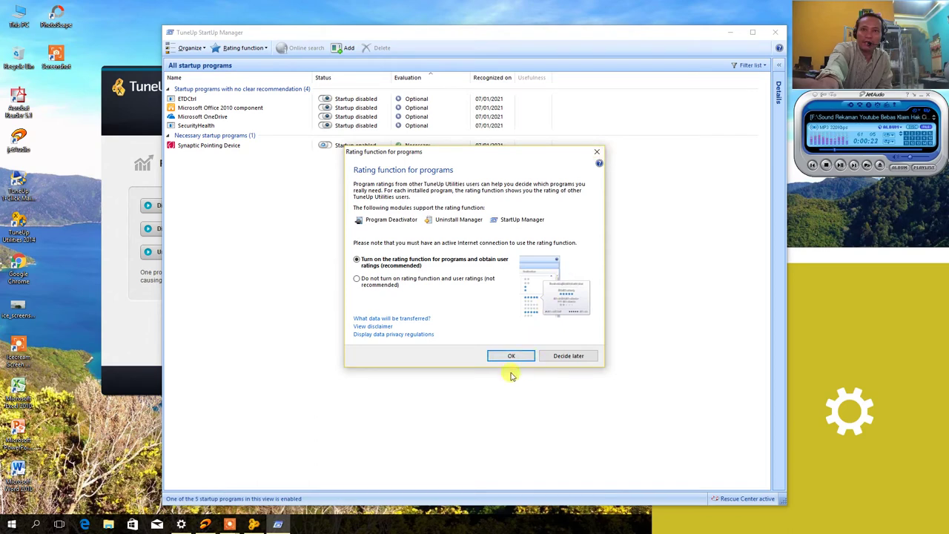
click(509, 357)
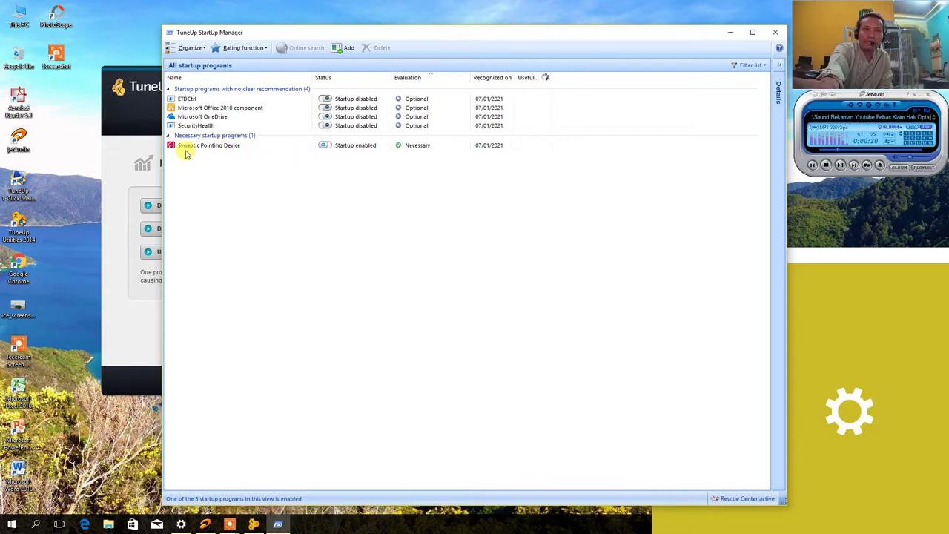
click(324, 145)
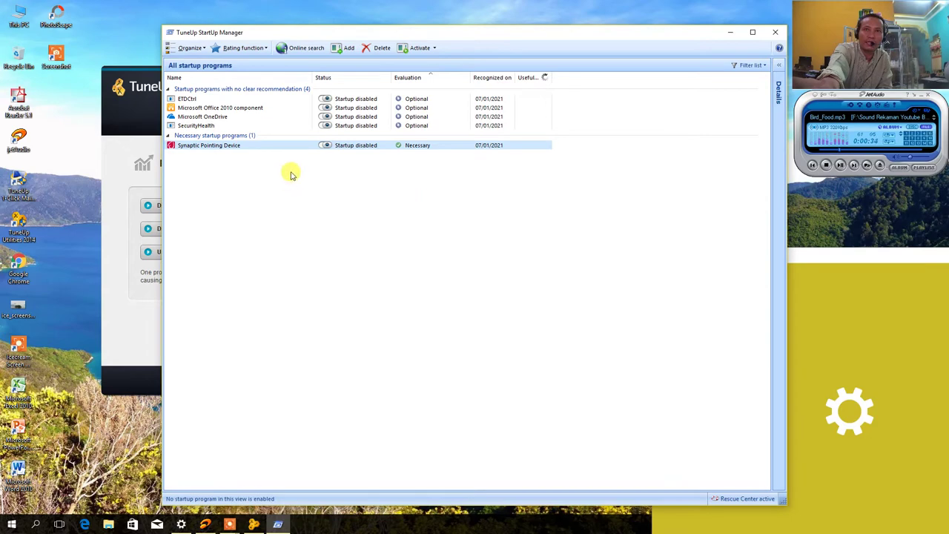
click(776, 34)
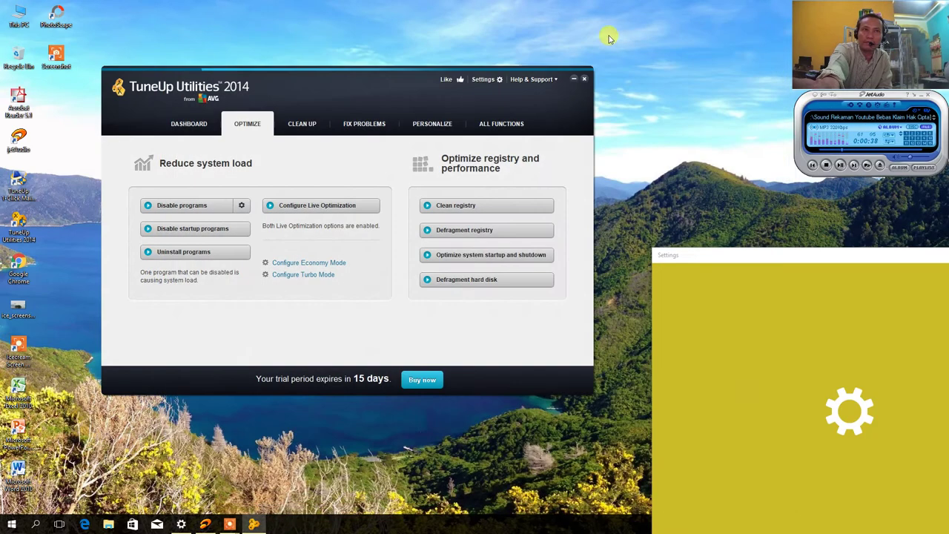
Step: Turn off the shortcut arrow on icons in Styler, postponing the logoff, and close Styler
drag(346, 81, 364, 68)
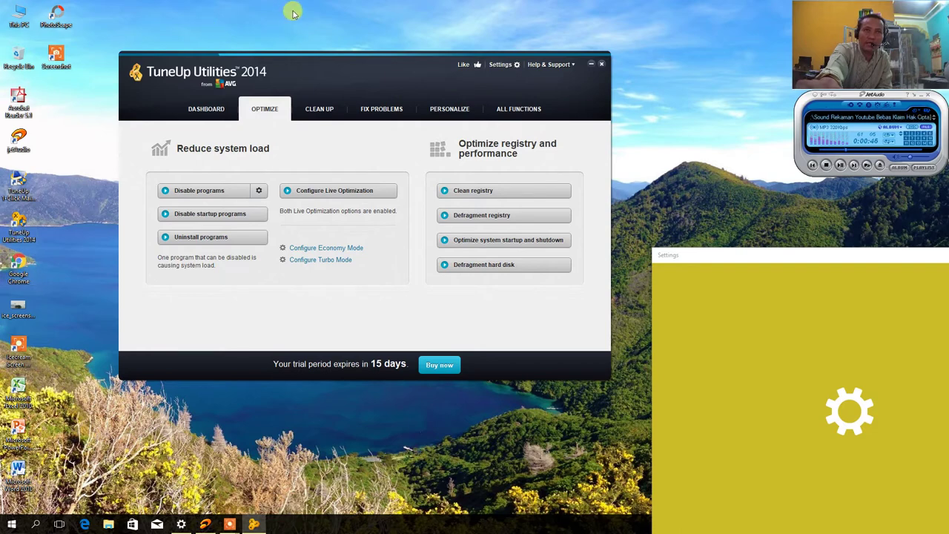
click(443, 114)
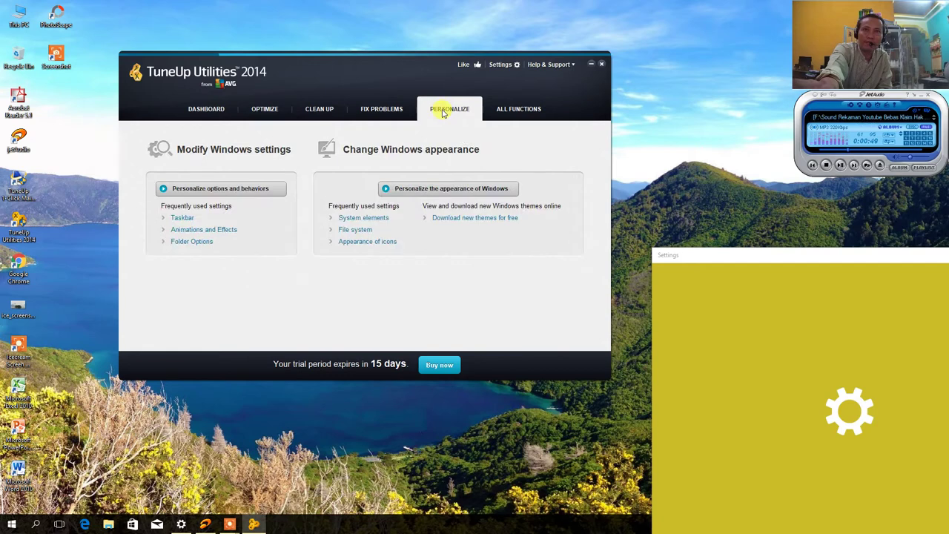
click(380, 246)
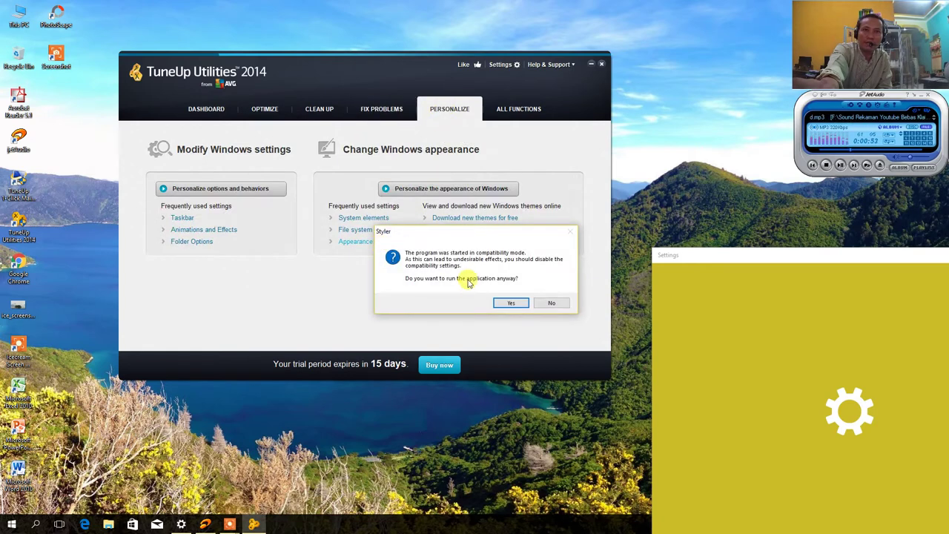
click(509, 303)
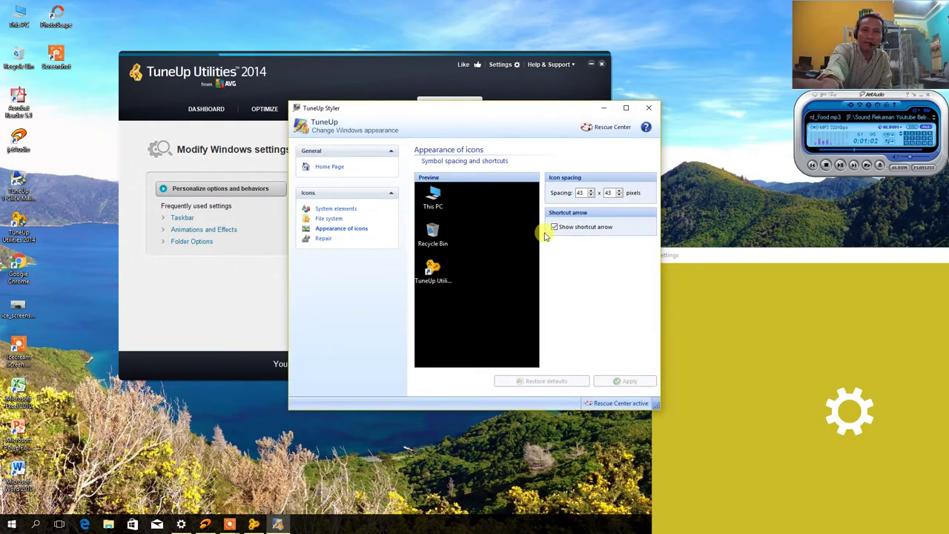
click(554, 228)
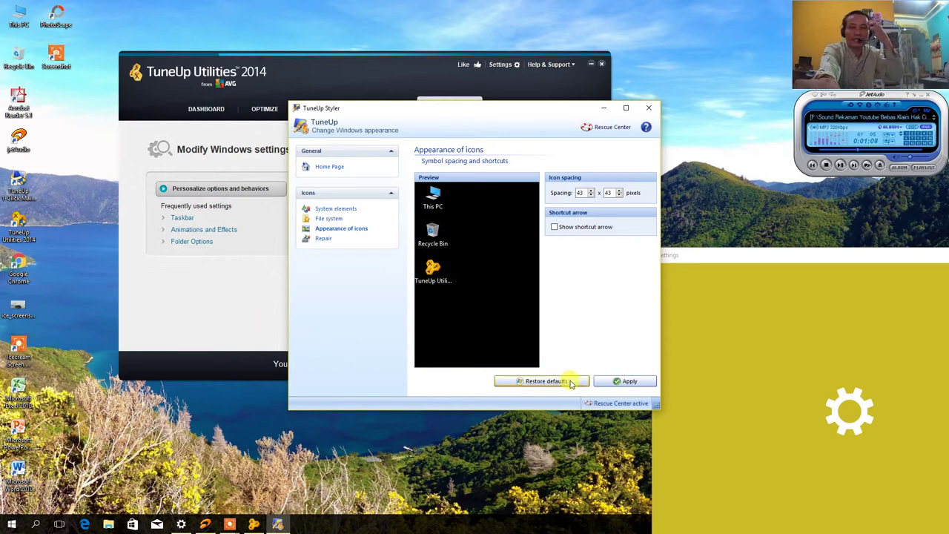
click(616, 381)
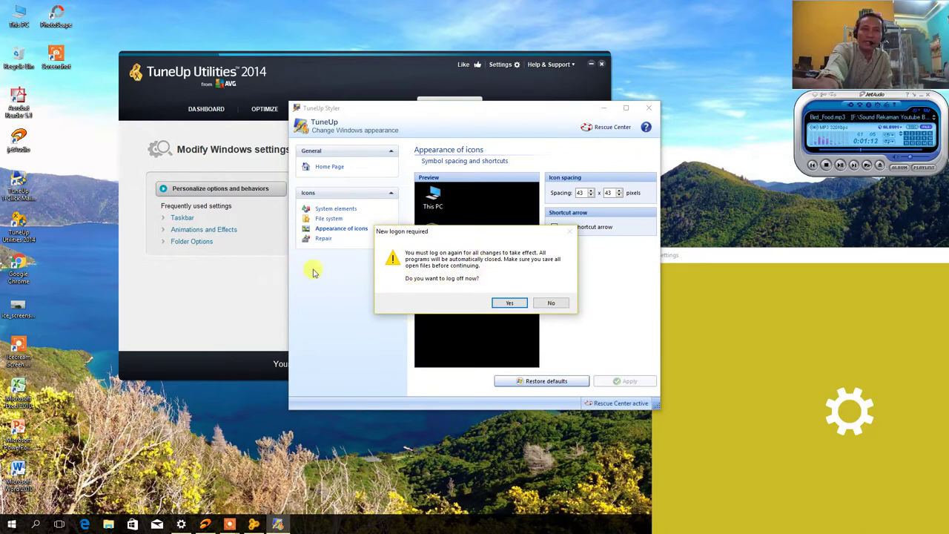
click(549, 302)
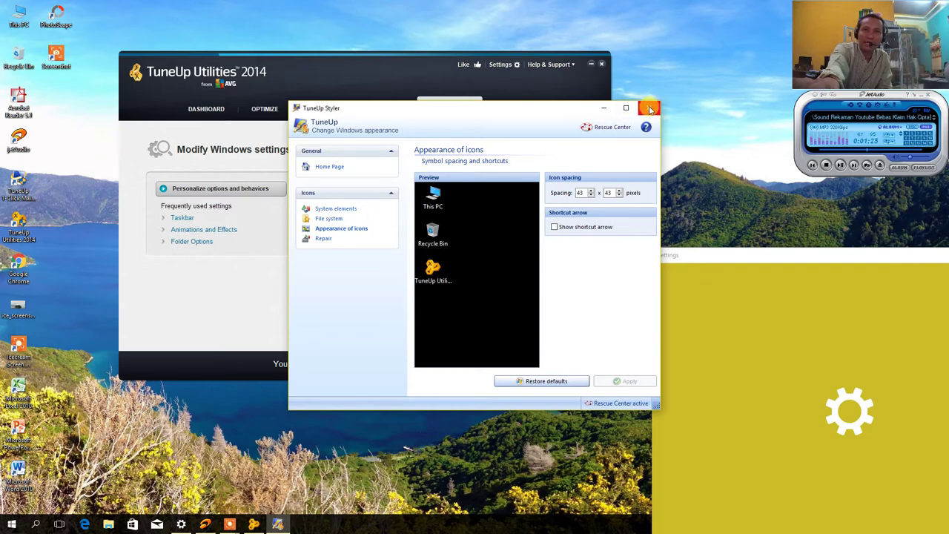
click(649, 109)
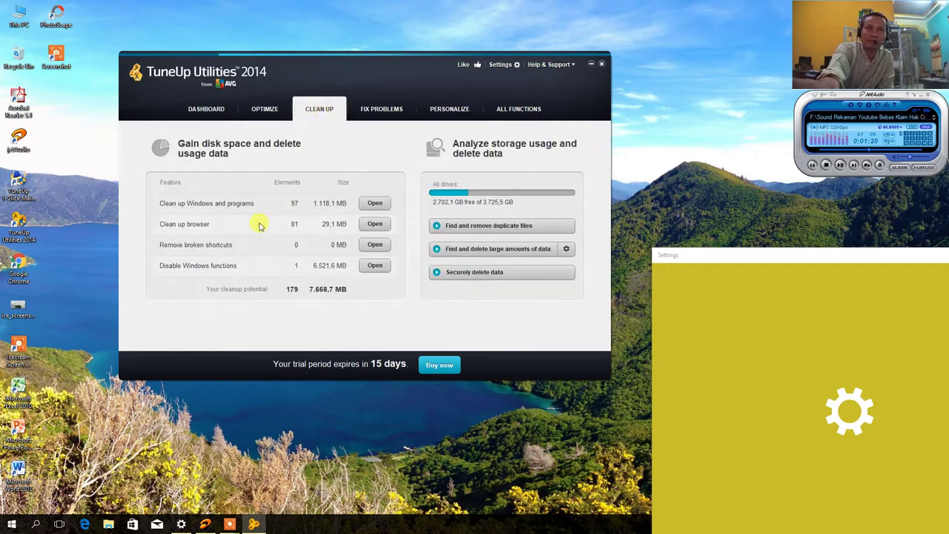
Step: Clean Windows and programs junk including recent-items lists, Windows Update backups, image previews, logs and error-analysis files
click(374, 204)
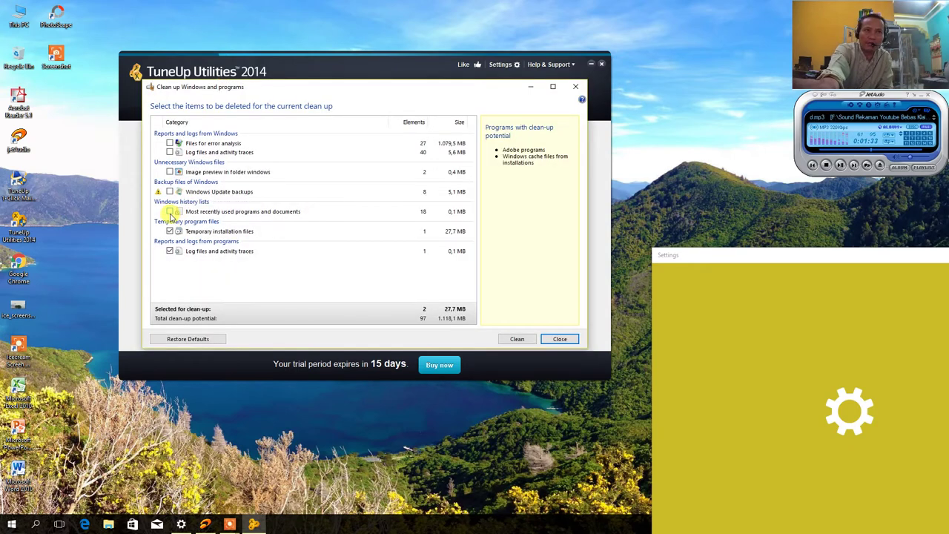
click(170, 211)
click(170, 191)
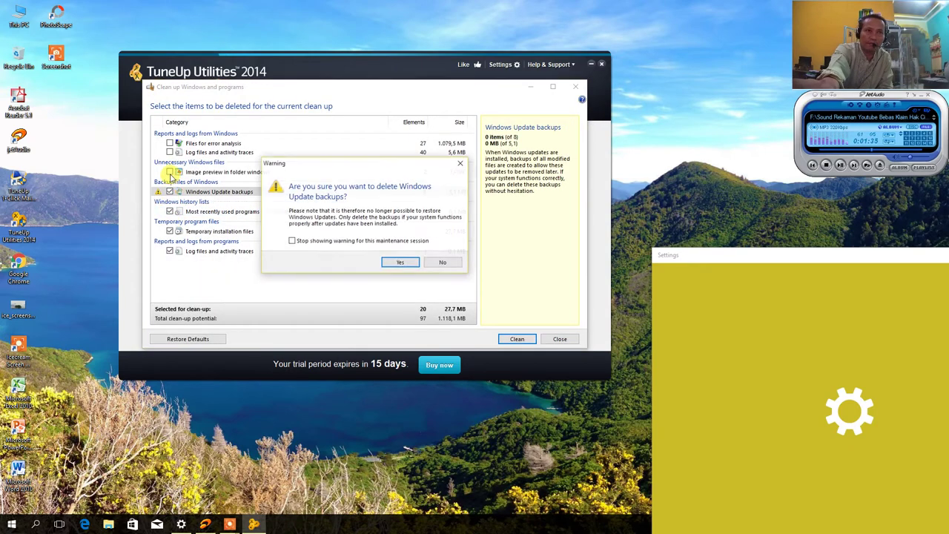
click(396, 263)
click(170, 172)
click(170, 152)
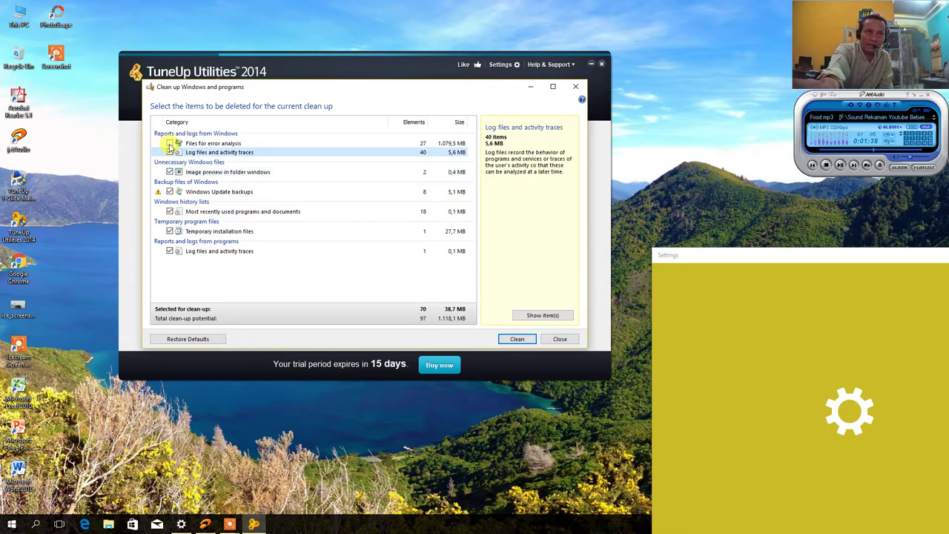
click(170, 142)
click(516, 338)
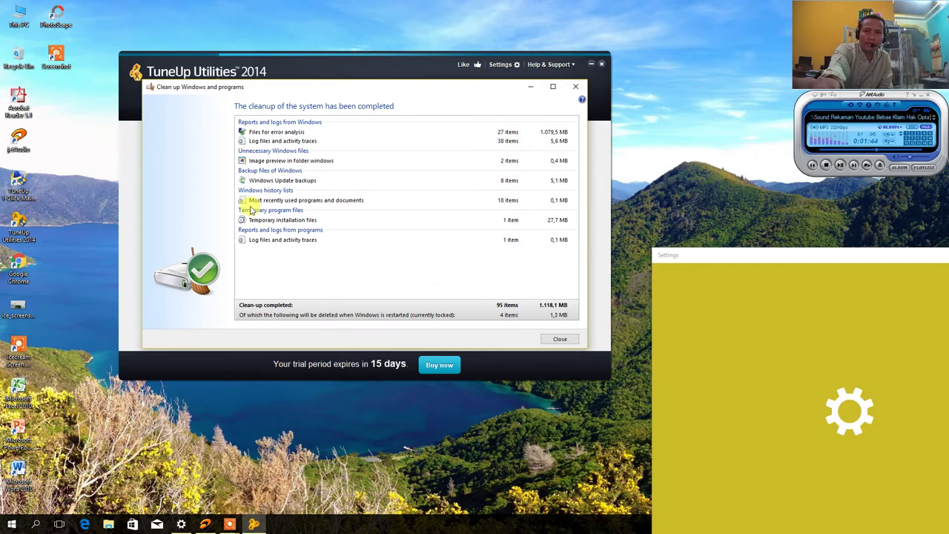
click(560, 339)
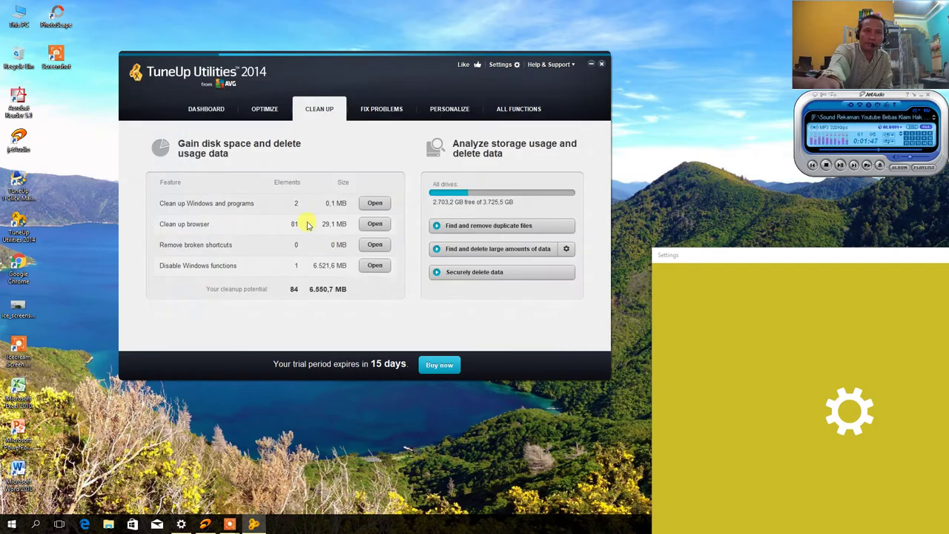
Step: Clean browser data including items newer than a week, Chrome logs and history, IE URLs and cookies
click(375, 223)
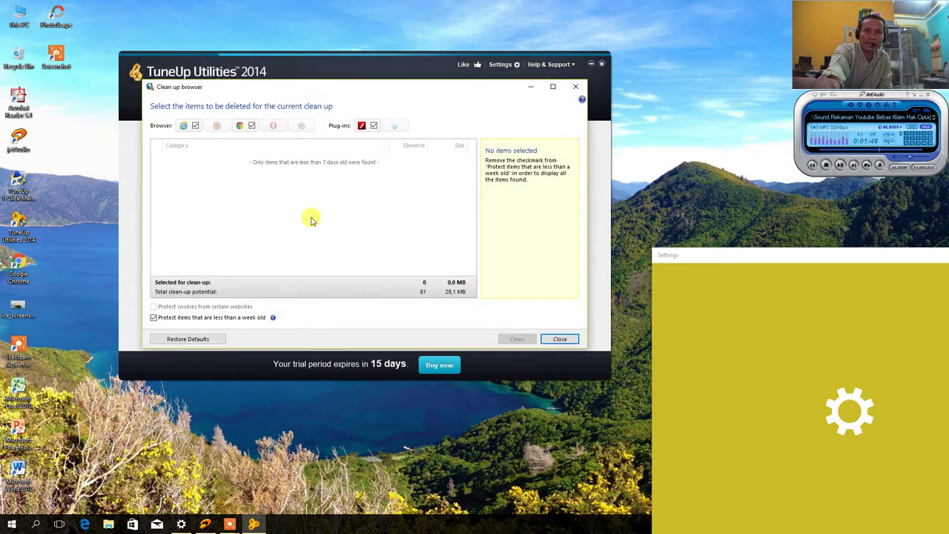
click(152, 318)
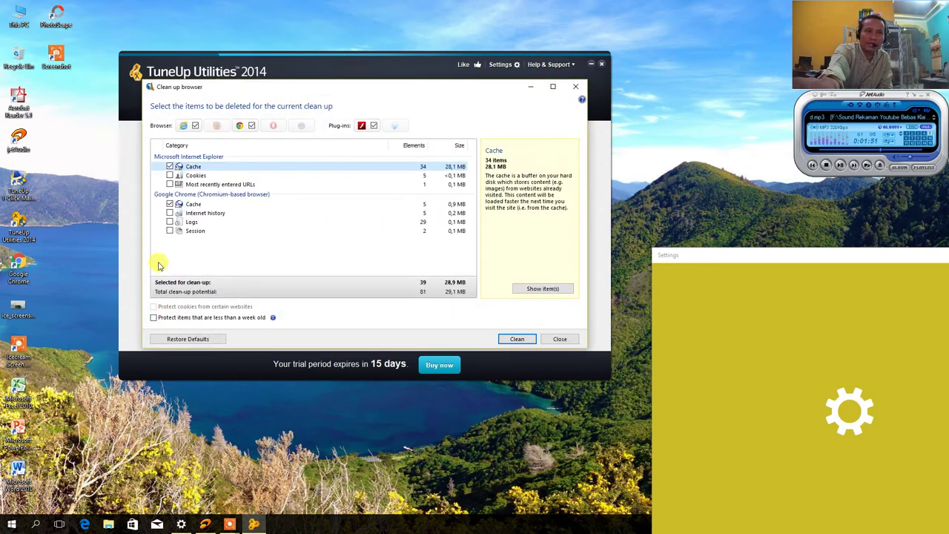
click(173, 221)
click(170, 212)
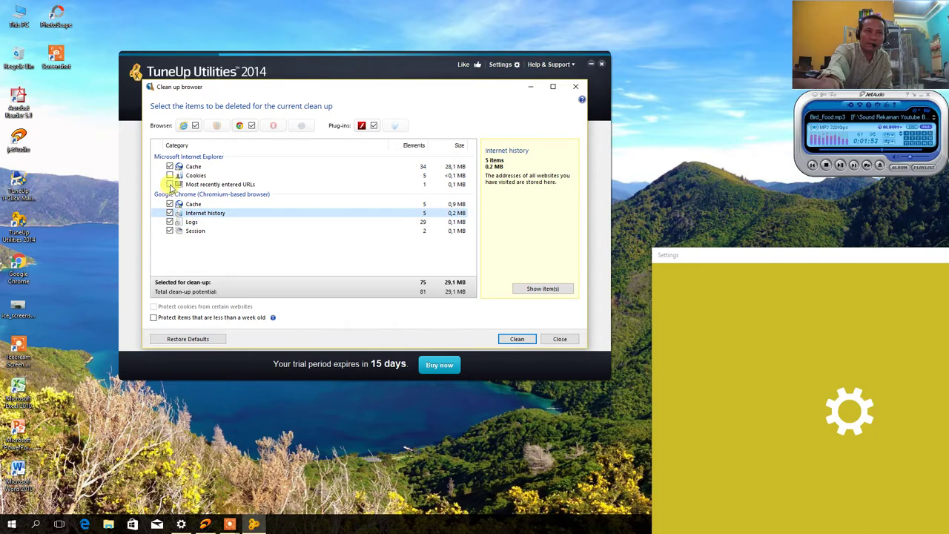
click(170, 184)
click(170, 175)
click(512, 338)
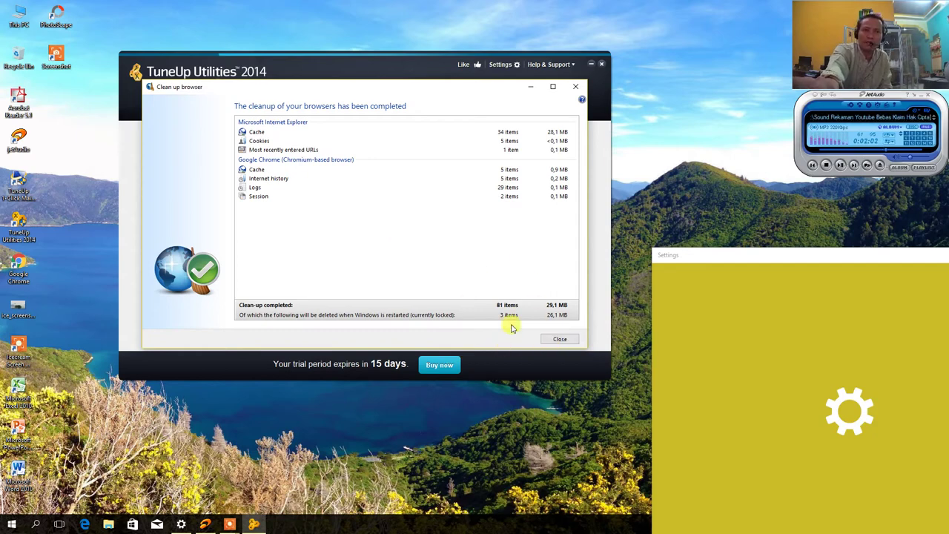
click(557, 339)
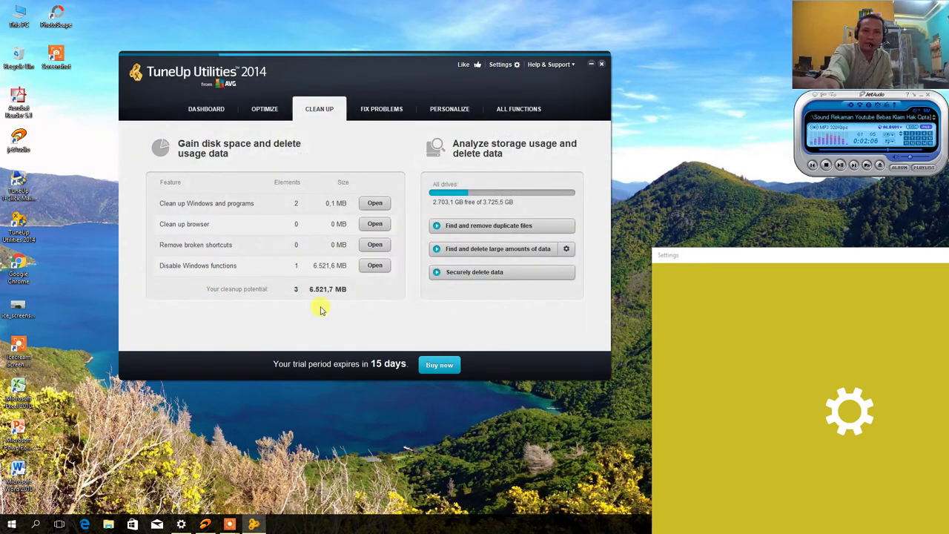
Step: Rerun the Windows and programs cleanup to remove the remaining log files
click(366, 207)
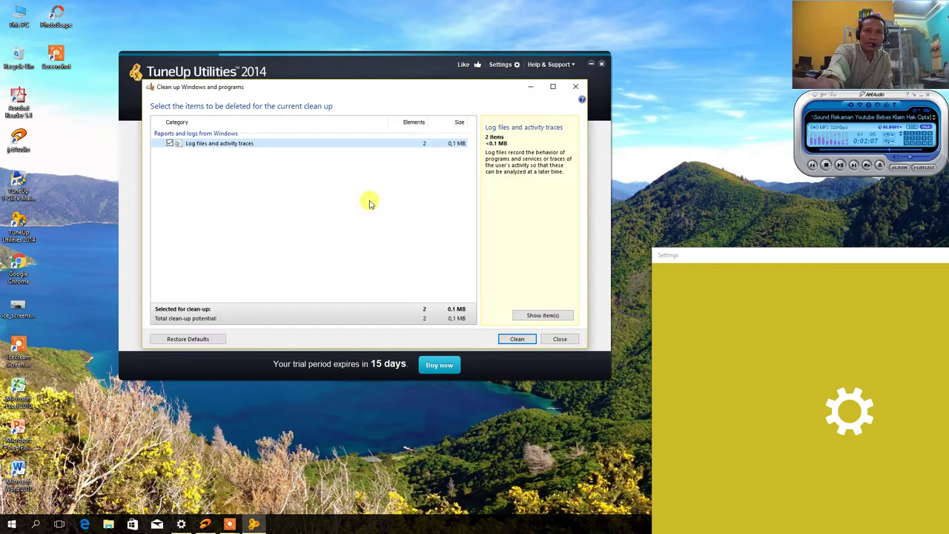
click(514, 339)
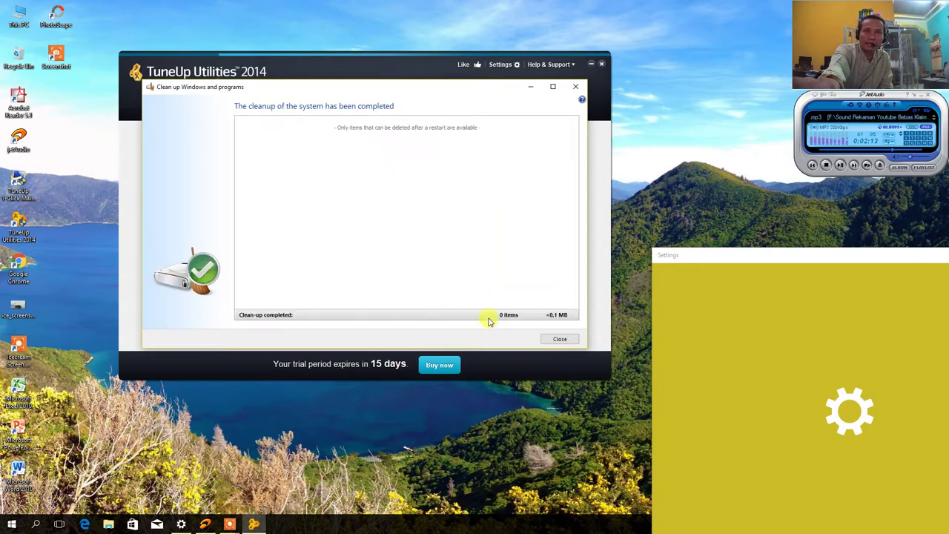
click(556, 339)
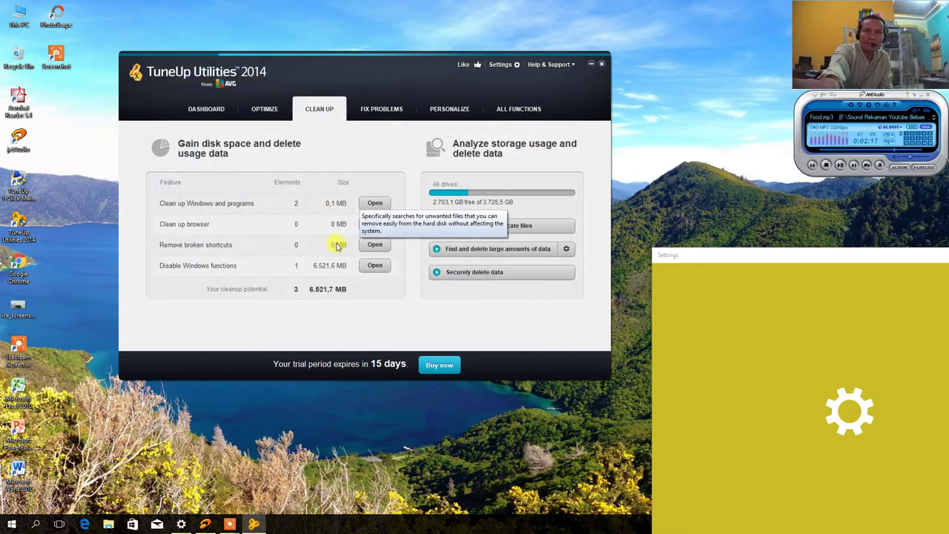
Step: Disable the 6.37 GB hibernation file from the optional Windows functions list
click(374, 267)
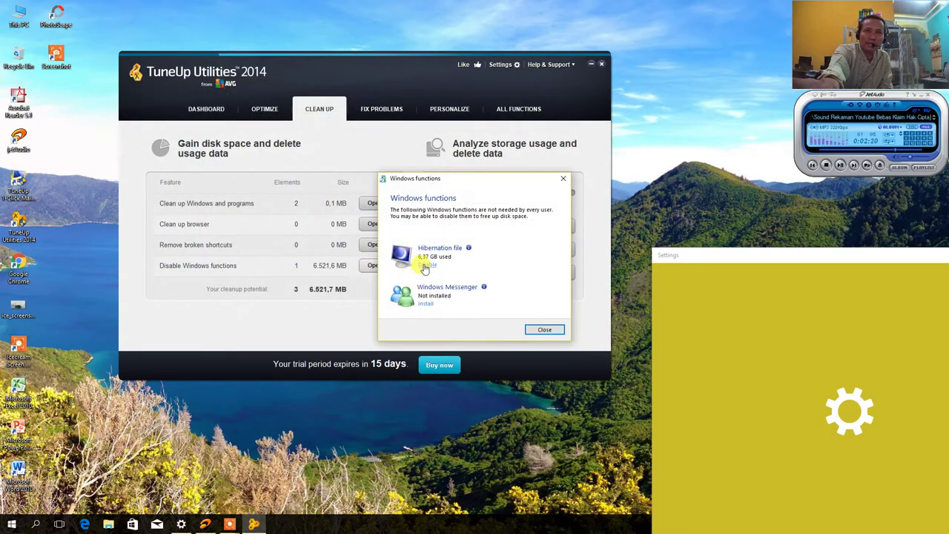
click(423, 263)
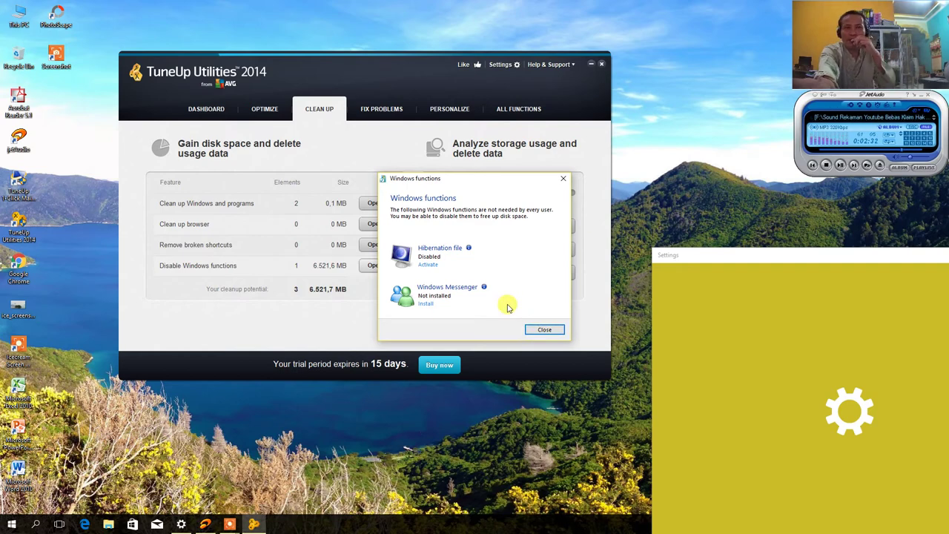
click(545, 329)
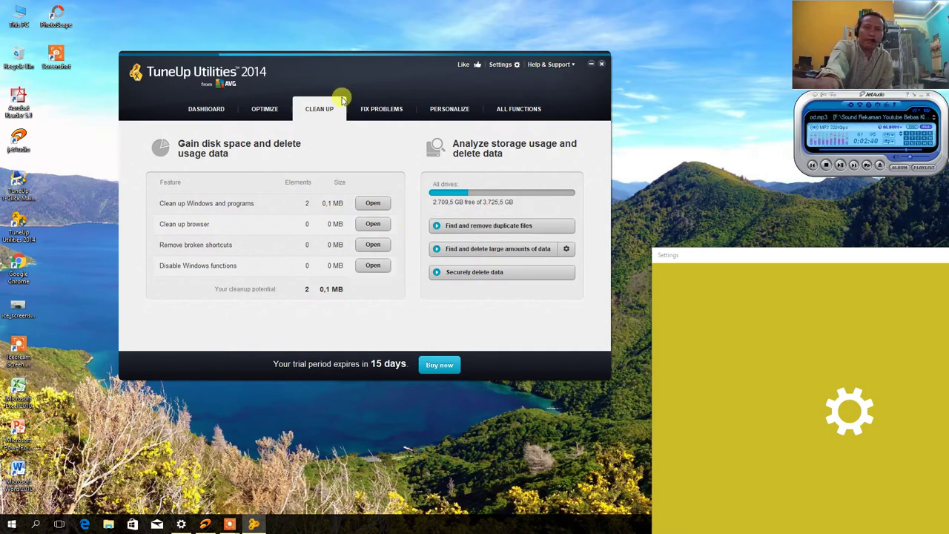
Step: Run Disk Doctor's normal analysis on drive C from Fix Problems' hard disk error check
click(366, 110)
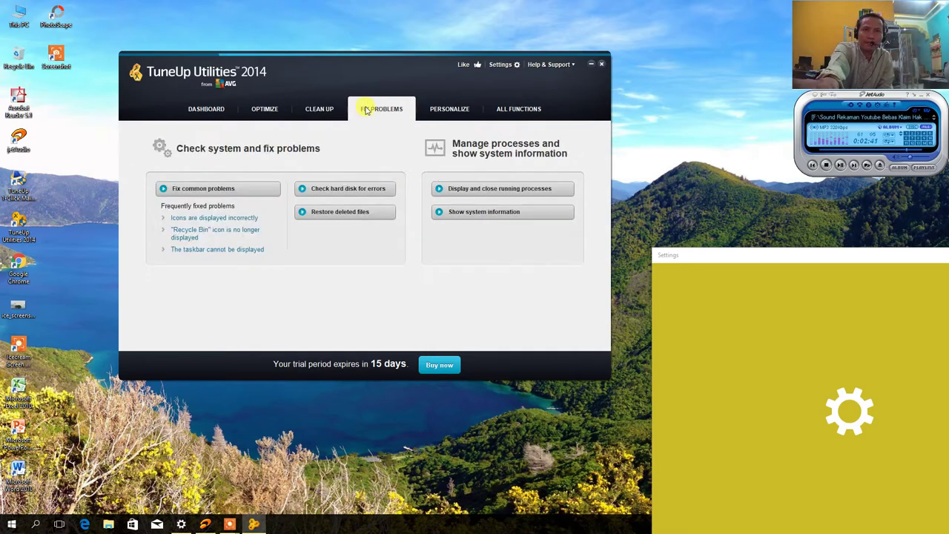
click(360, 190)
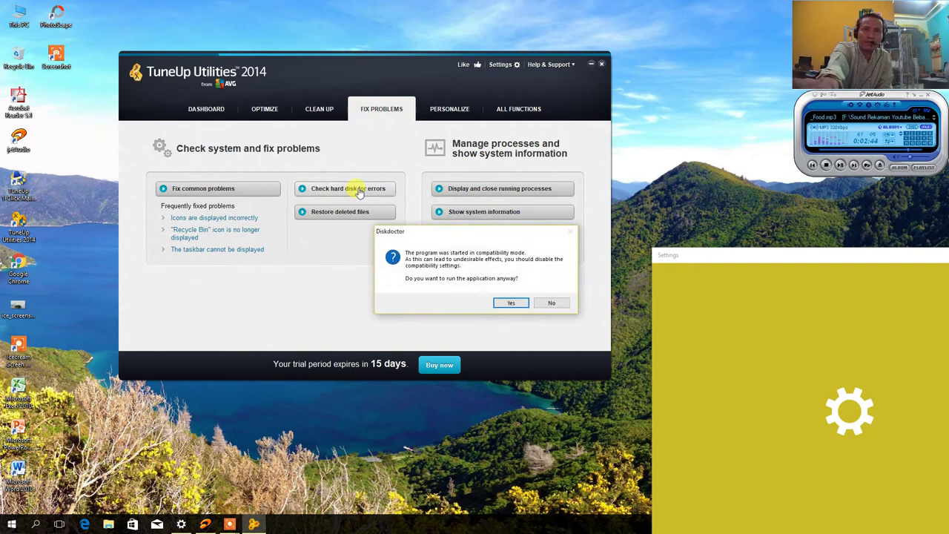
click(502, 303)
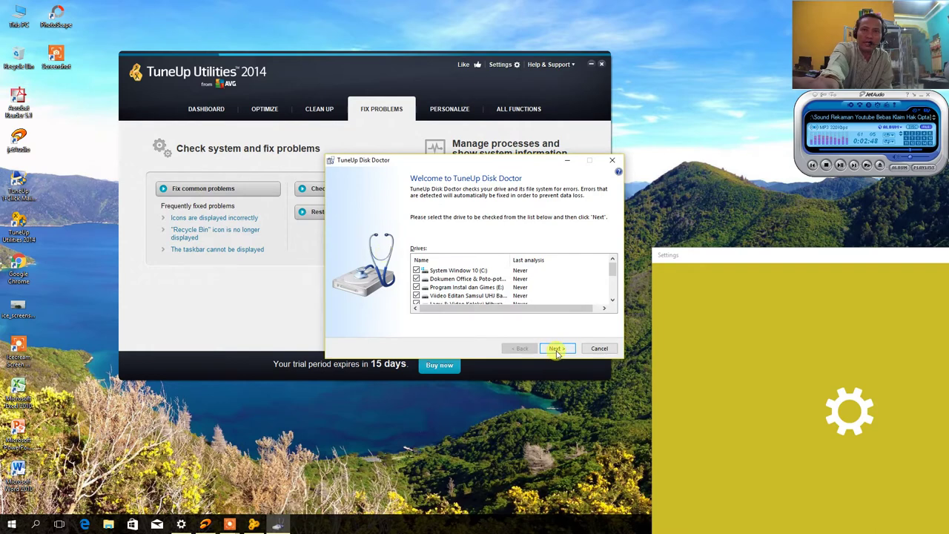
click(555, 349)
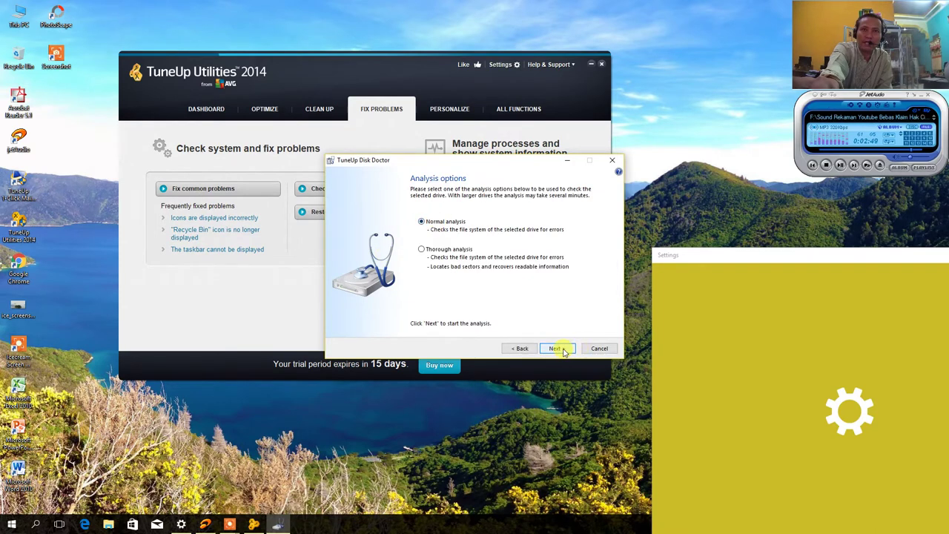
click(562, 349)
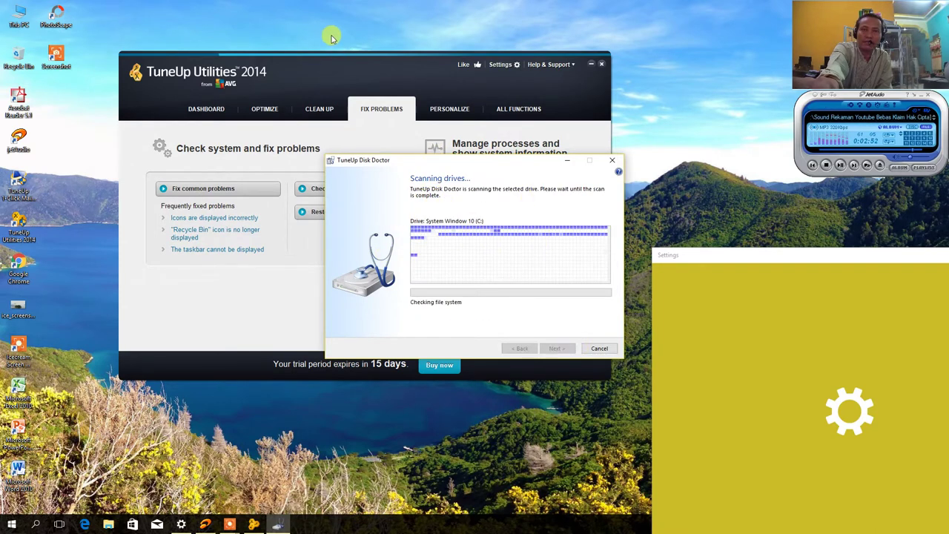
click(364, 61)
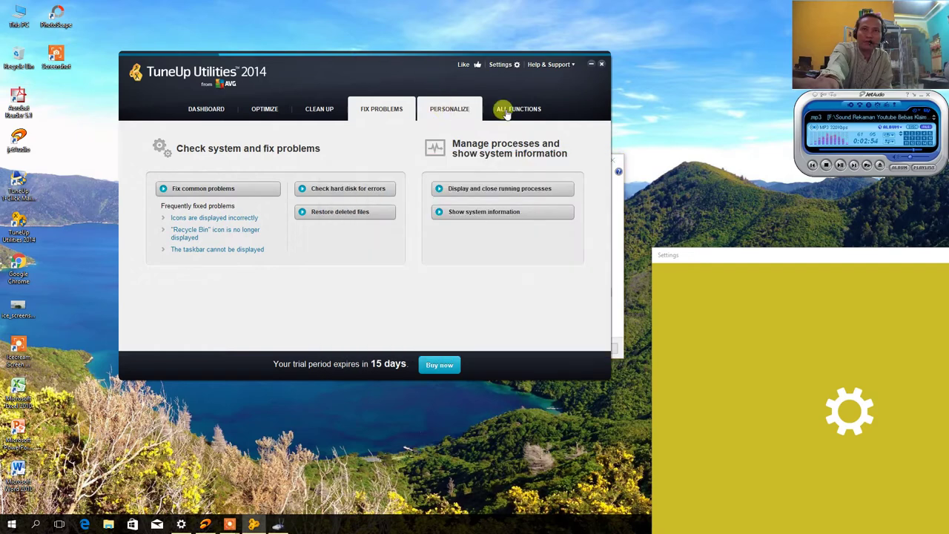
Step: Launch Registry Cleaner from the Optimize tools and start a complete registry scan
click(267, 111)
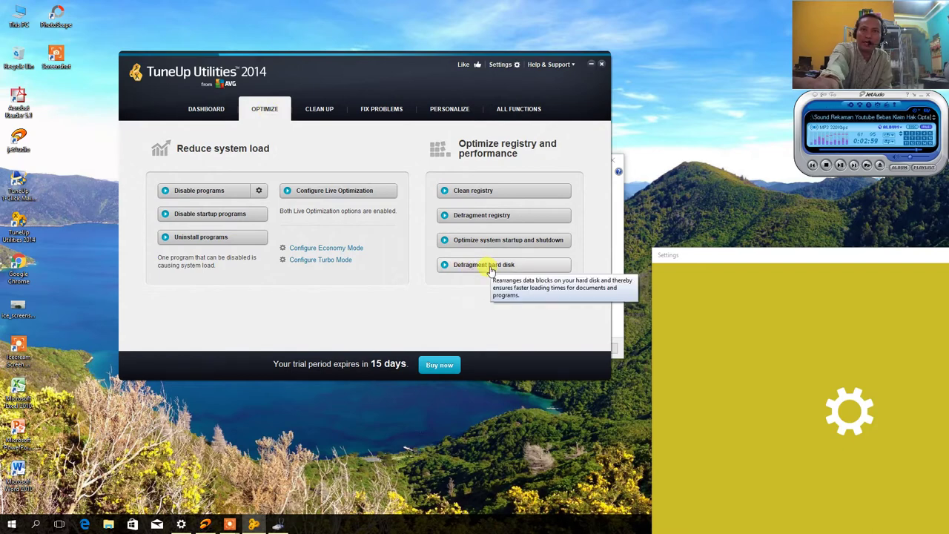
click(467, 194)
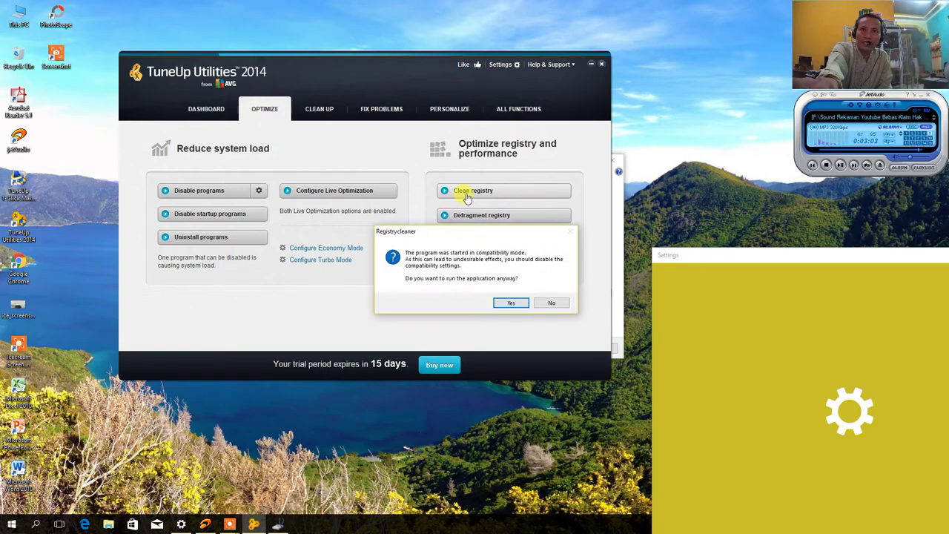
click(509, 302)
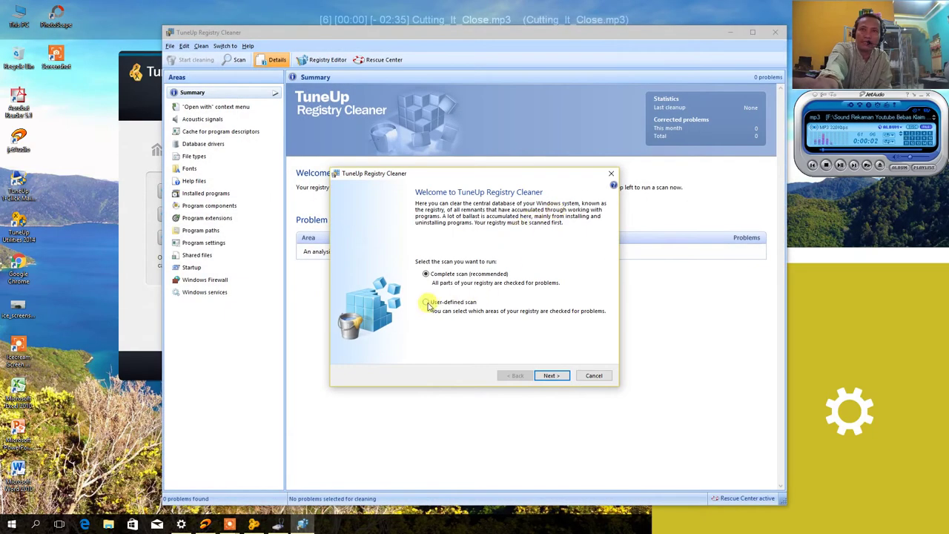
click(550, 376)
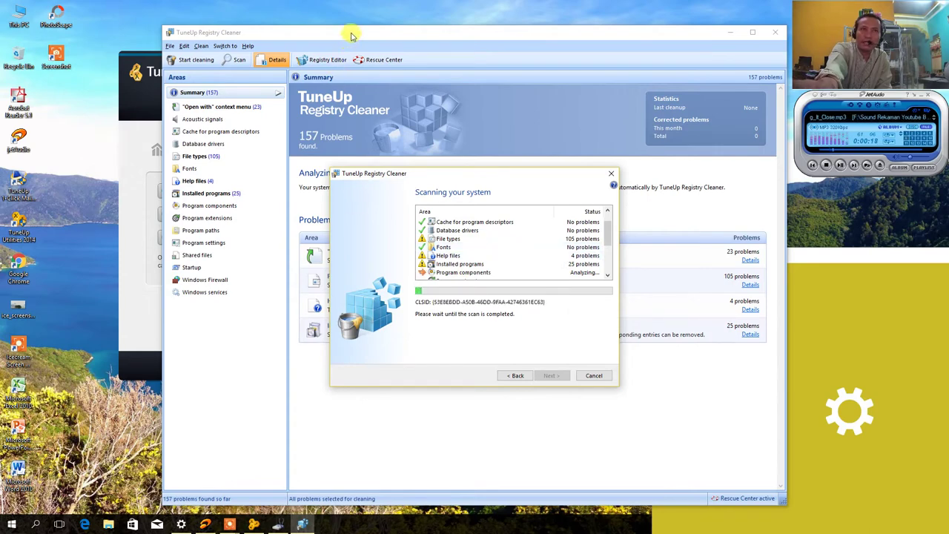
Step: Refresh the desktop and bring up the This PC context menu
right_click(70, 110)
click(89, 135)
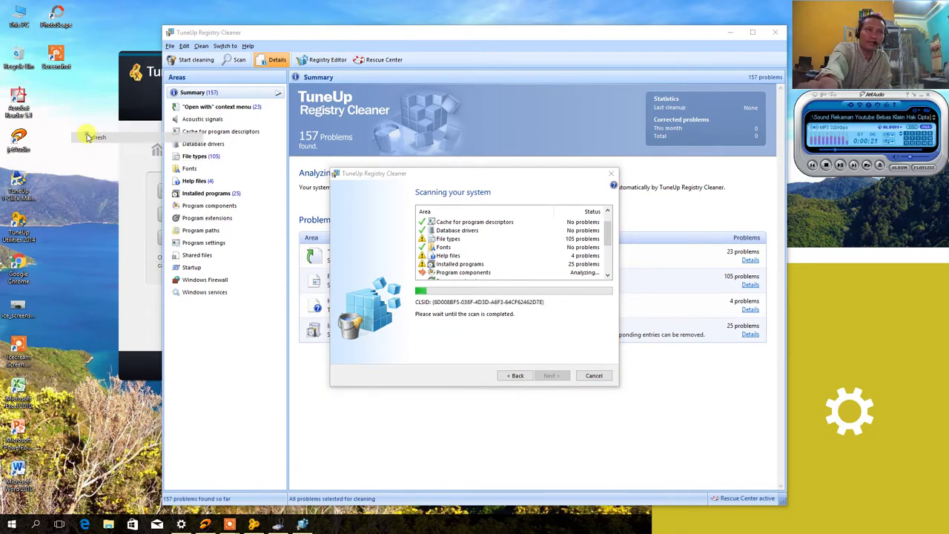
right_click(22, 20)
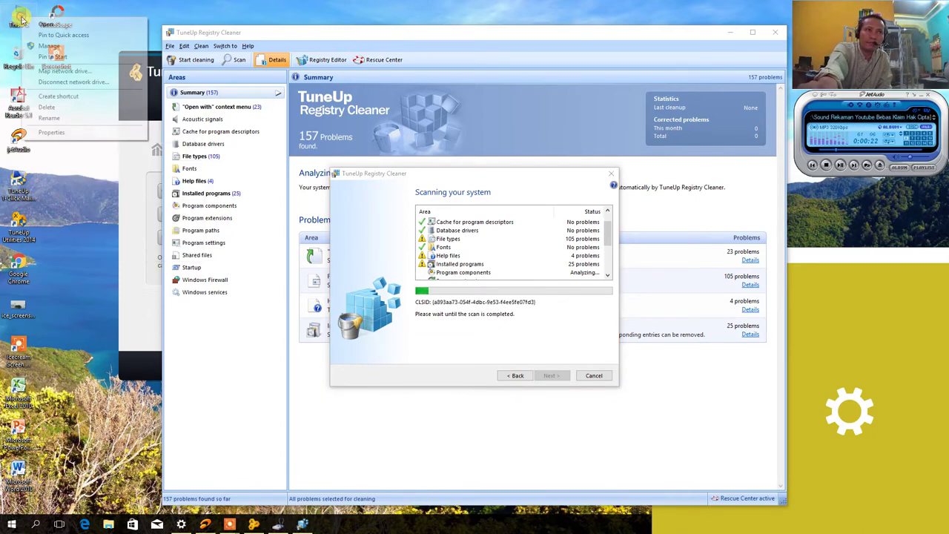
Step: Open This PC's system properties and inspect the Disk drives list in Device Manager before closing it
click(56, 133)
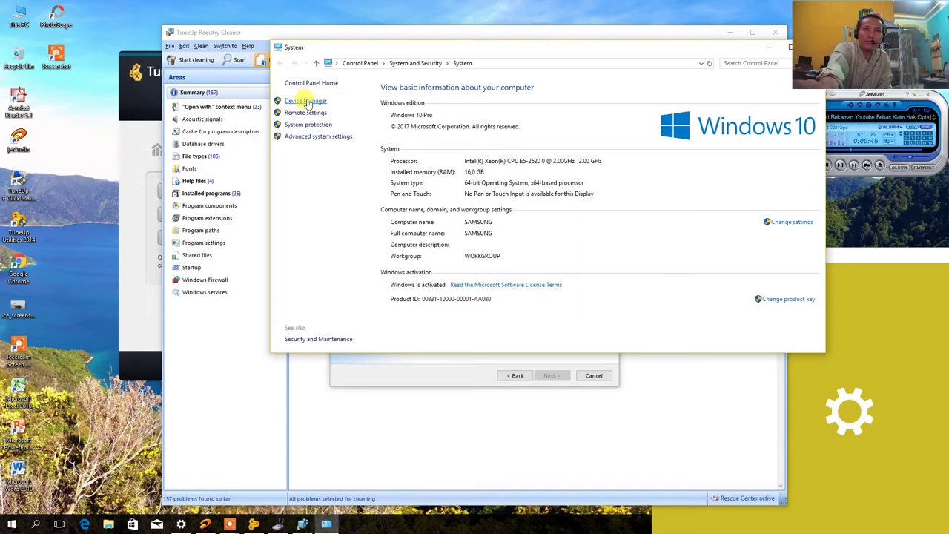
click(307, 101)
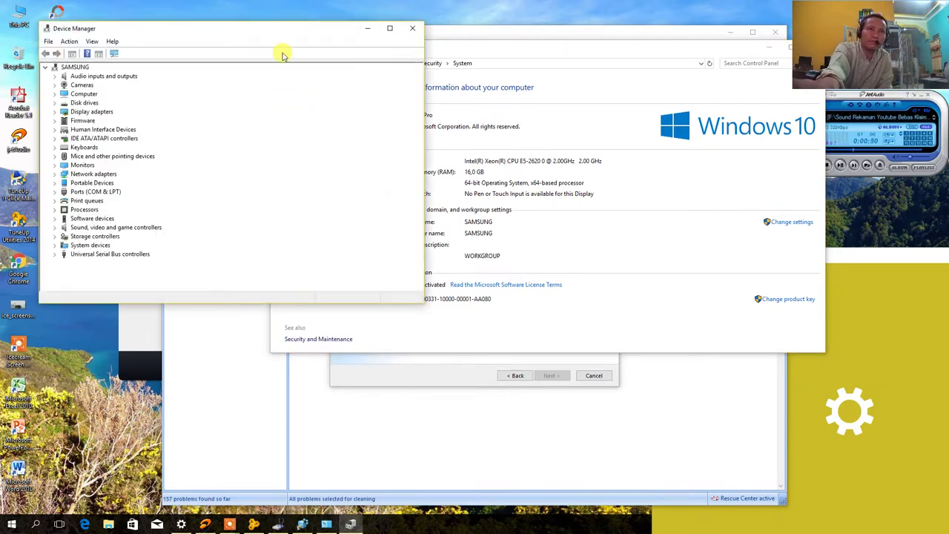
drag(252, 29, 255, 85)
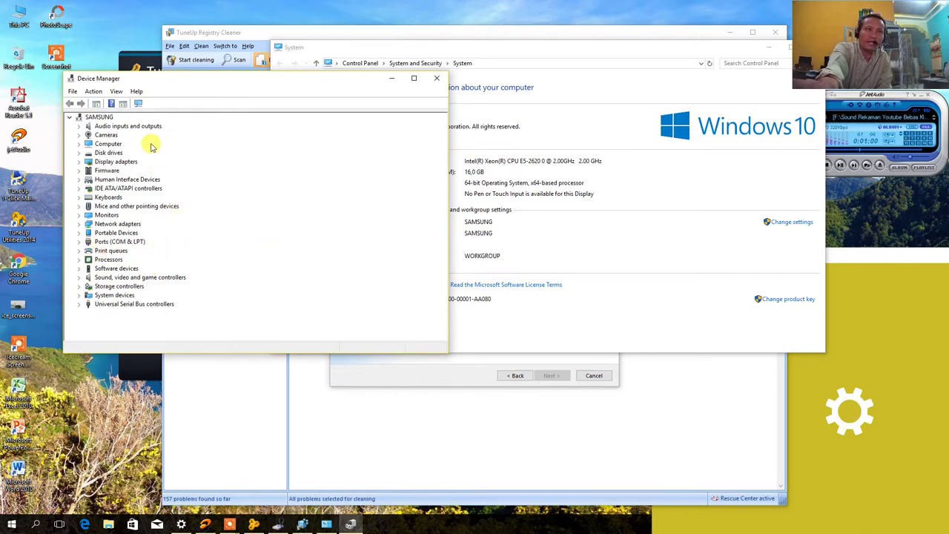
click(79, 154)
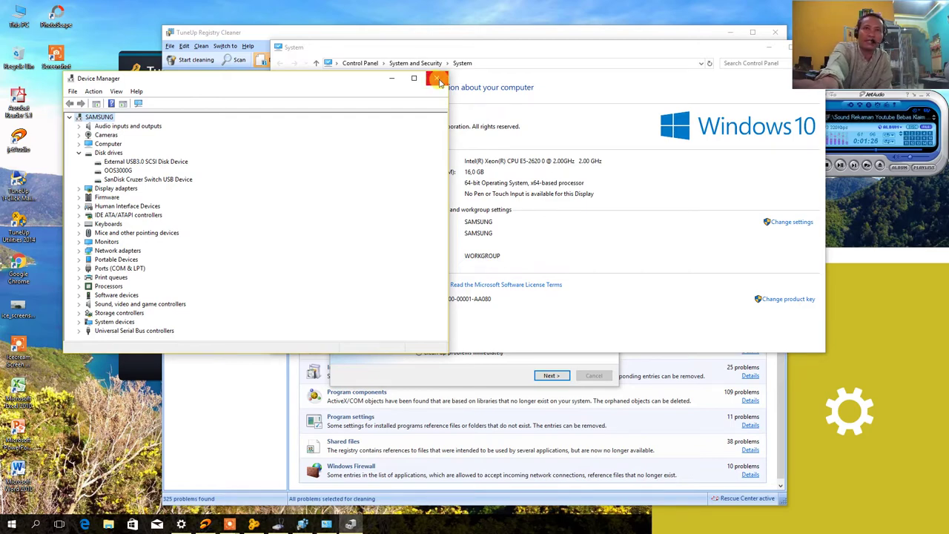
click(437, 79)
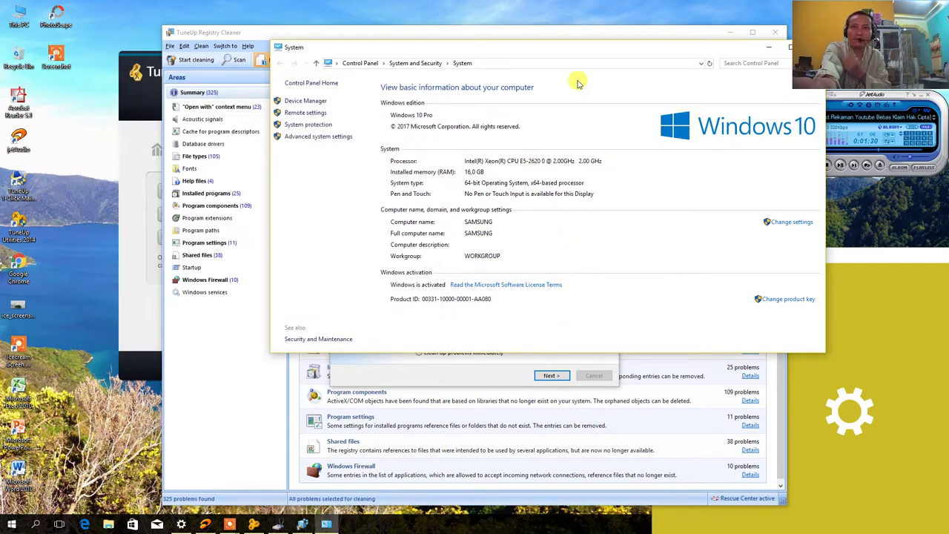
drag(601, 52, 435, 36)
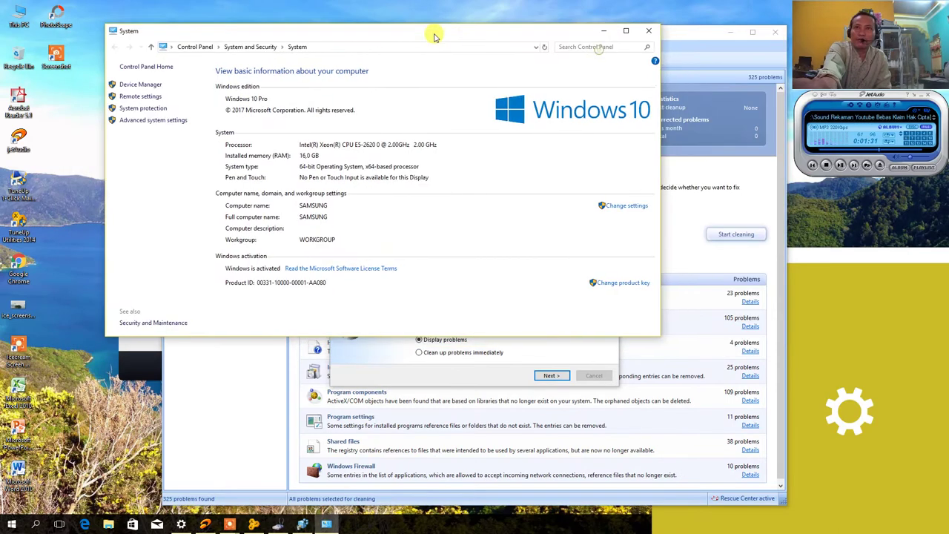
Step: Close the System window, fix all 325 registry problems immediately, and rescan the registry
click(648, 30)
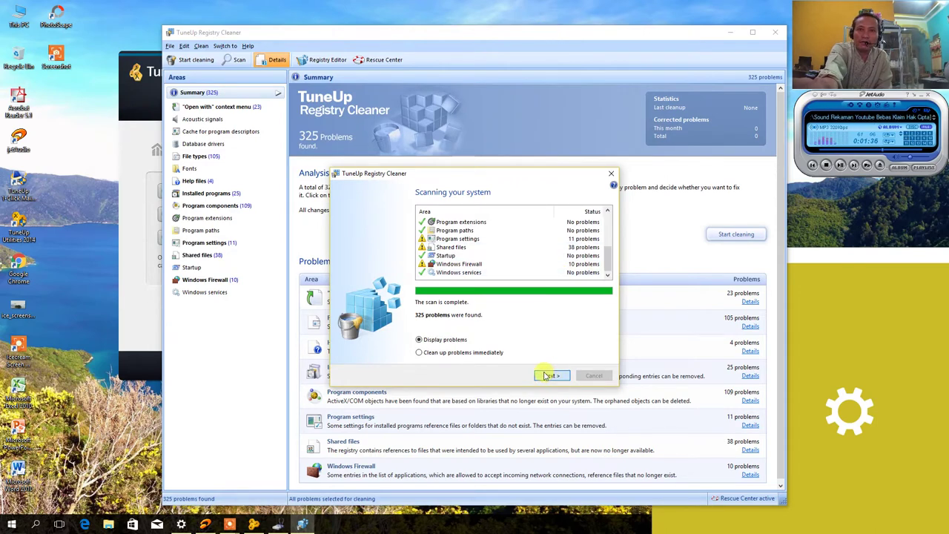
click(419, 353)
click(550, 376)
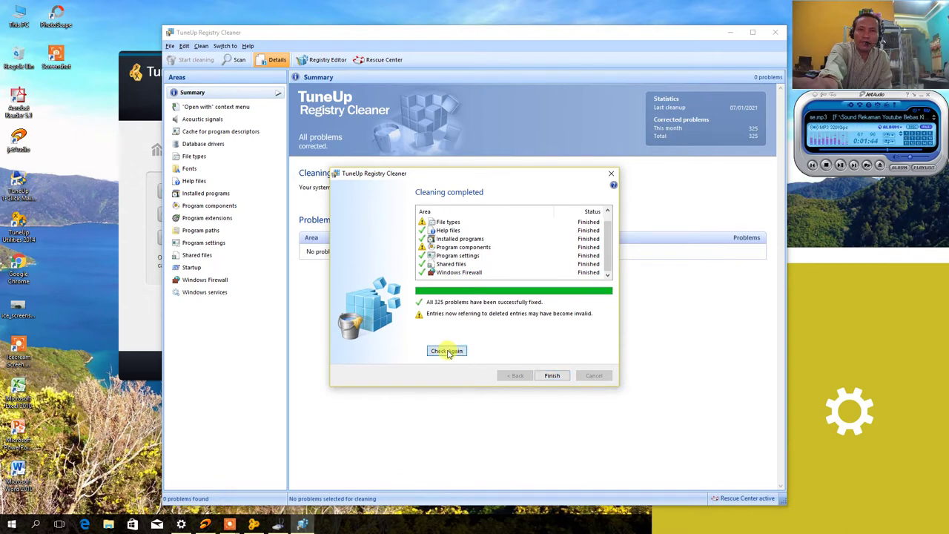
click(447, 352)
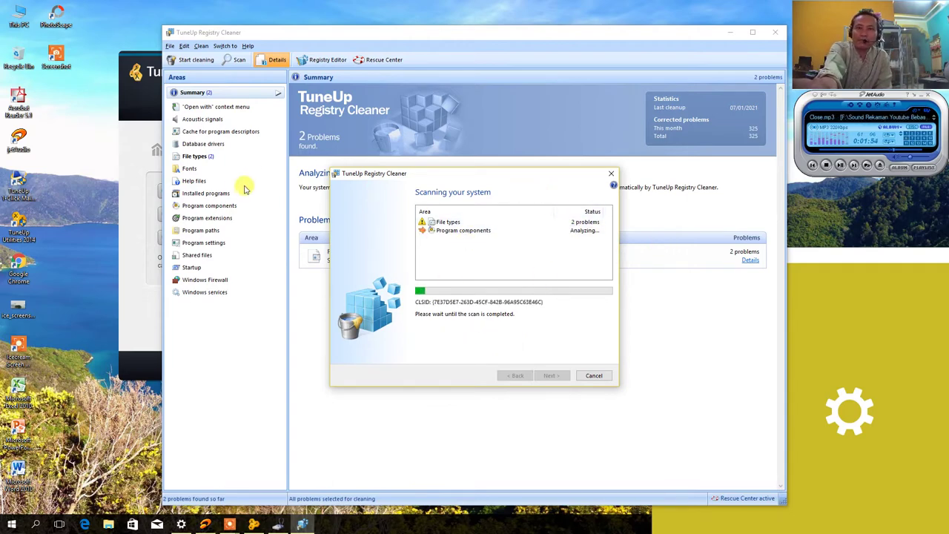
Step: Refresh the desktop and browse to E:\Driver & Program Instal\Power Quest Partition Magic Win7
right_click(64, 143)
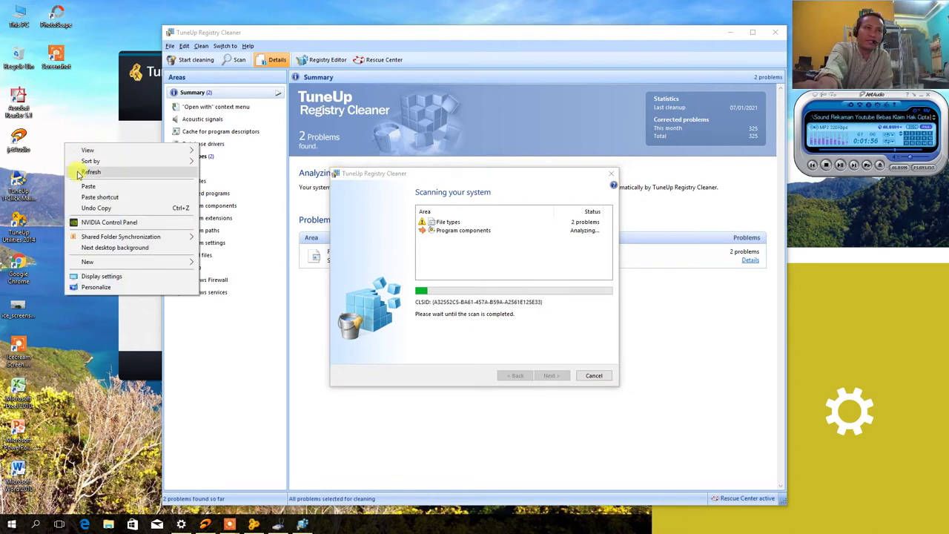
click(78, 171)
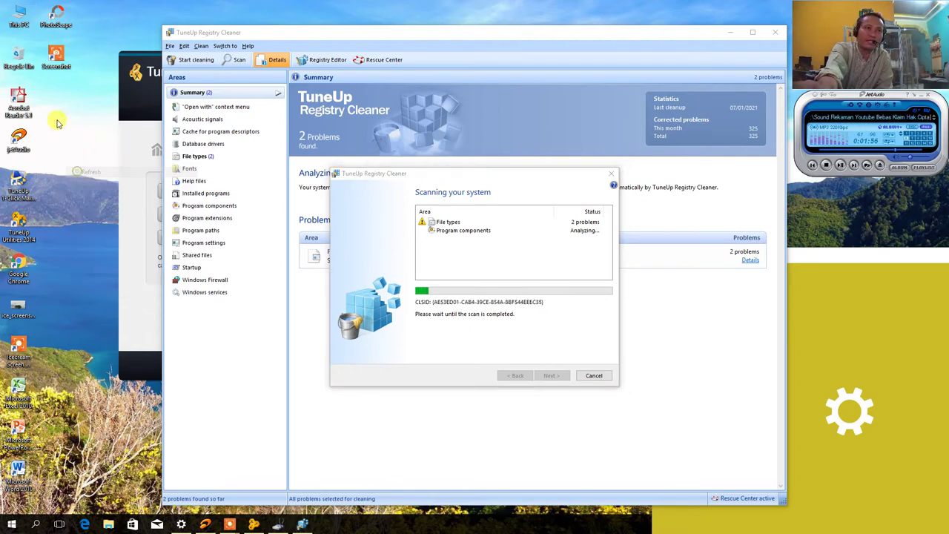
double_click(19, 16)
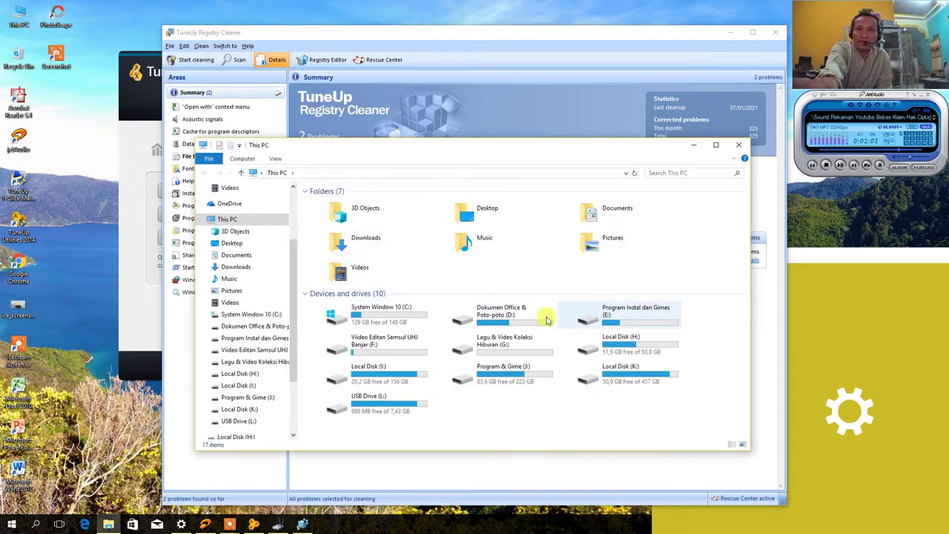
double_click(624, 324)
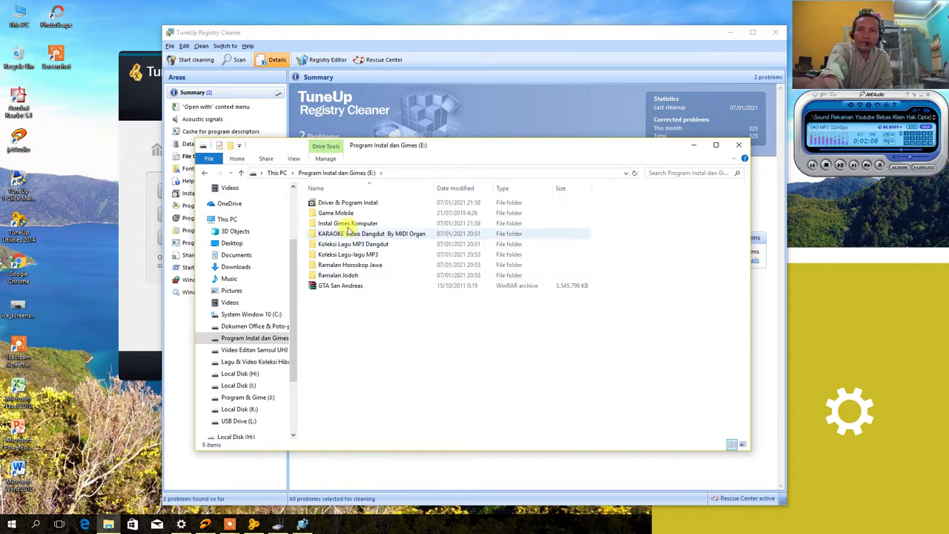
double_click(346, 204)
scroll(404, 297, down, 5)
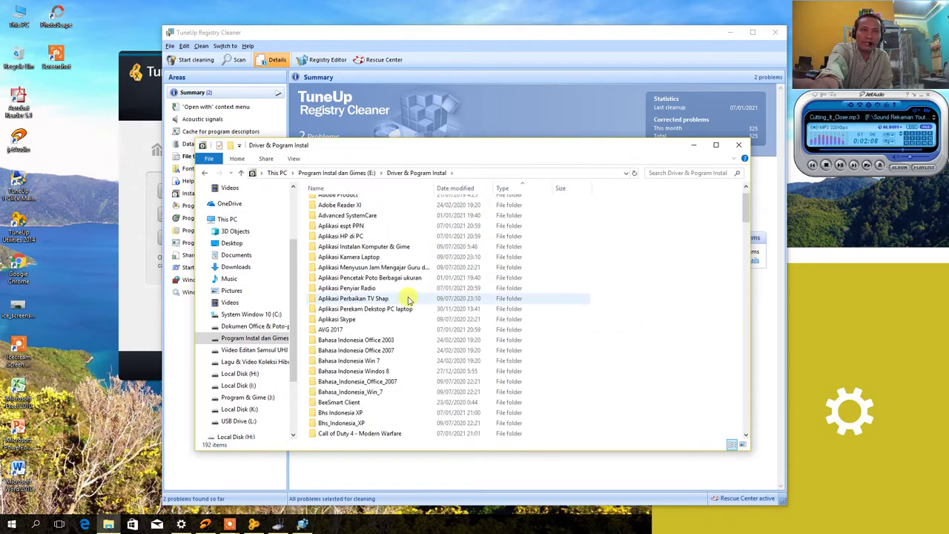
scroll(393, 361, down, 5)
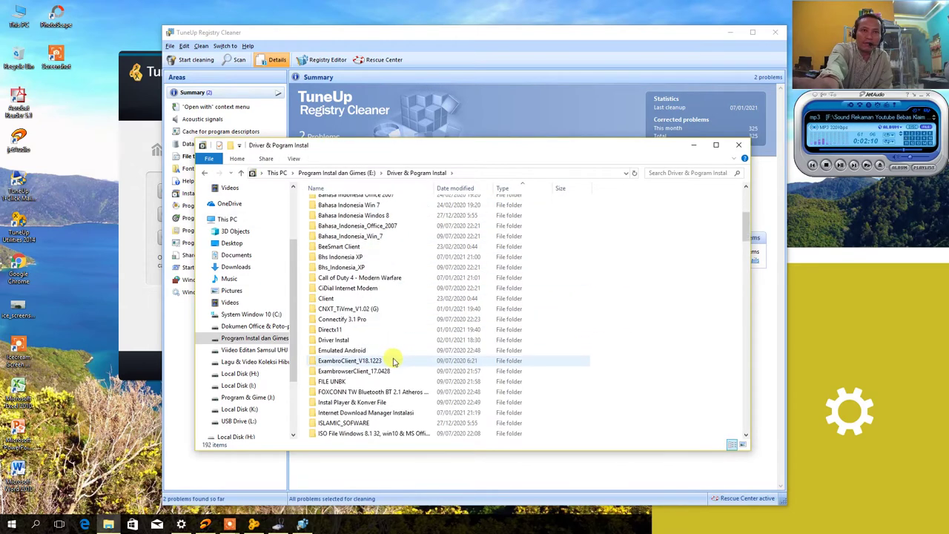
scroll(392, 360, down, 3)
scroll(392, 361, down, 7)
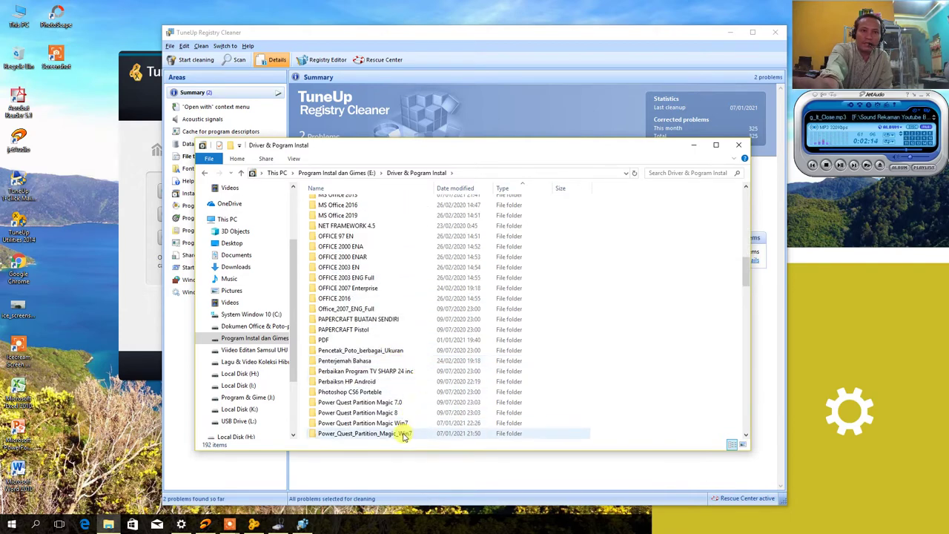
double_click(402, 433)
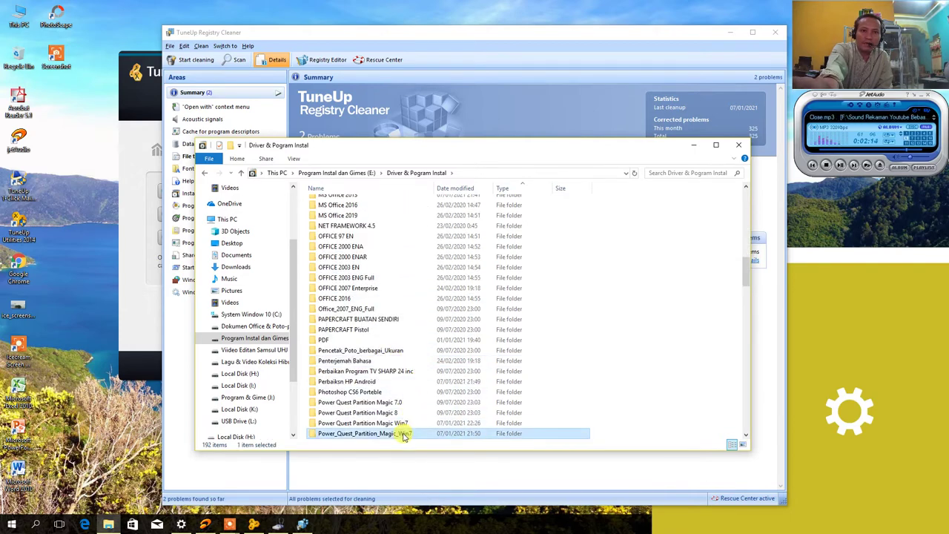
click(241, 173)
double_click(364, 423)
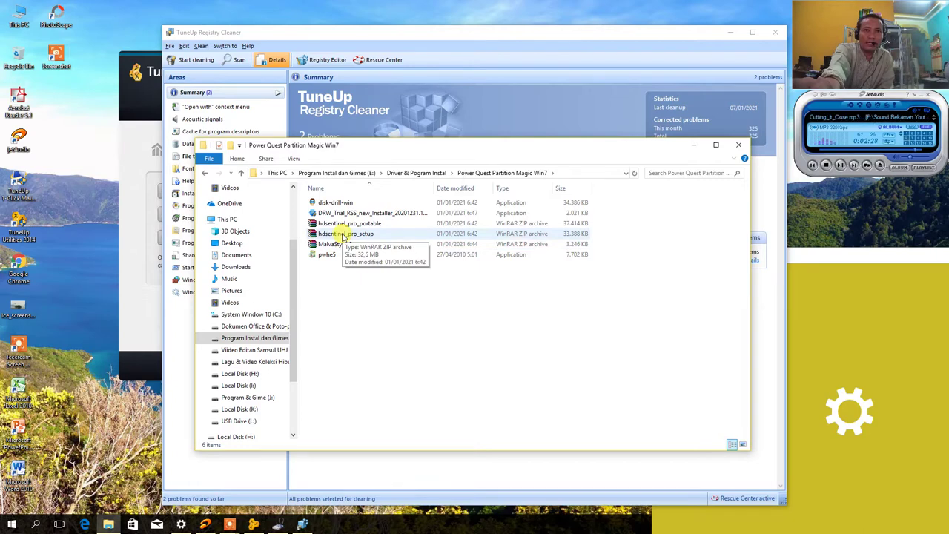
Step: Extract the hdsentinel_pro_setup archive here and launch the Hard Disk Sentinel installer
right_click(341, 235)
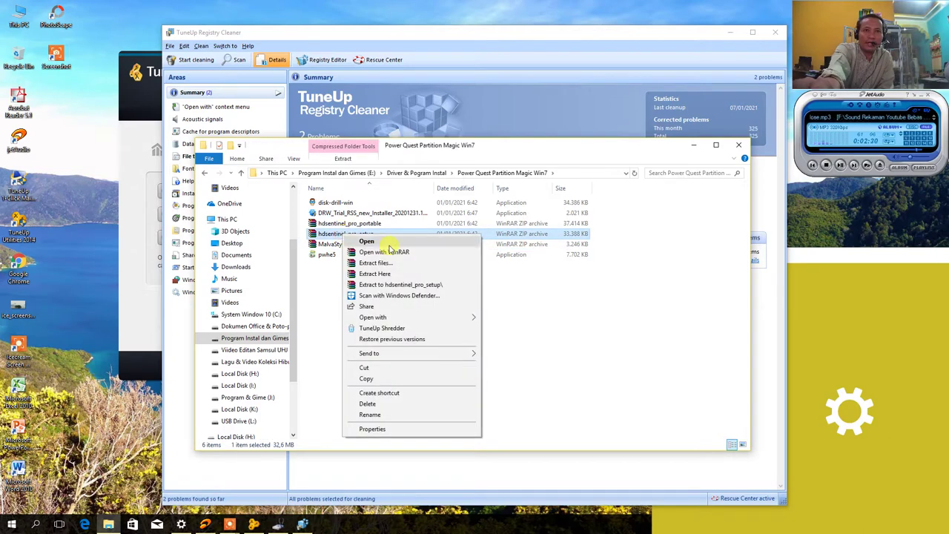
click(388, 274)
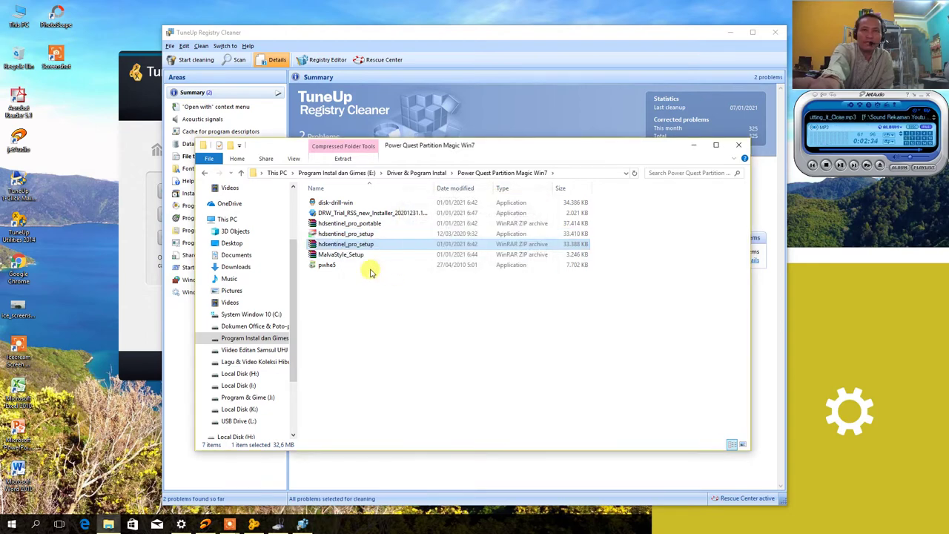
double_click(369, 234)
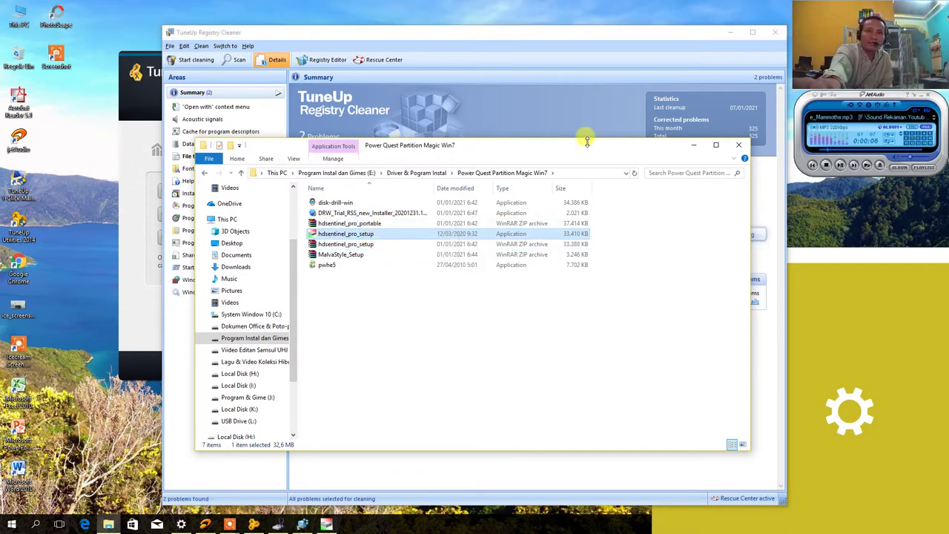
Step: Close File Explorer and choose English as the setup language
click(741, 146)
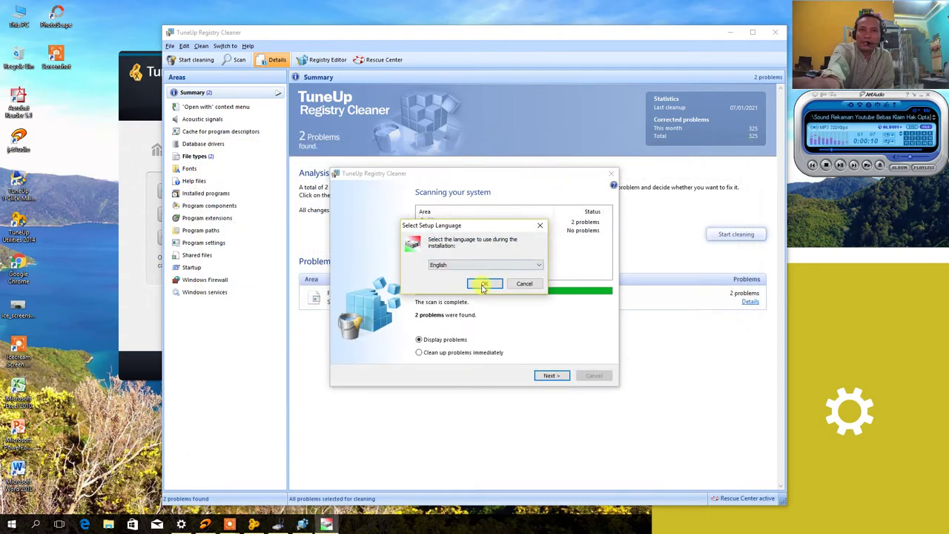
click(504, 267)
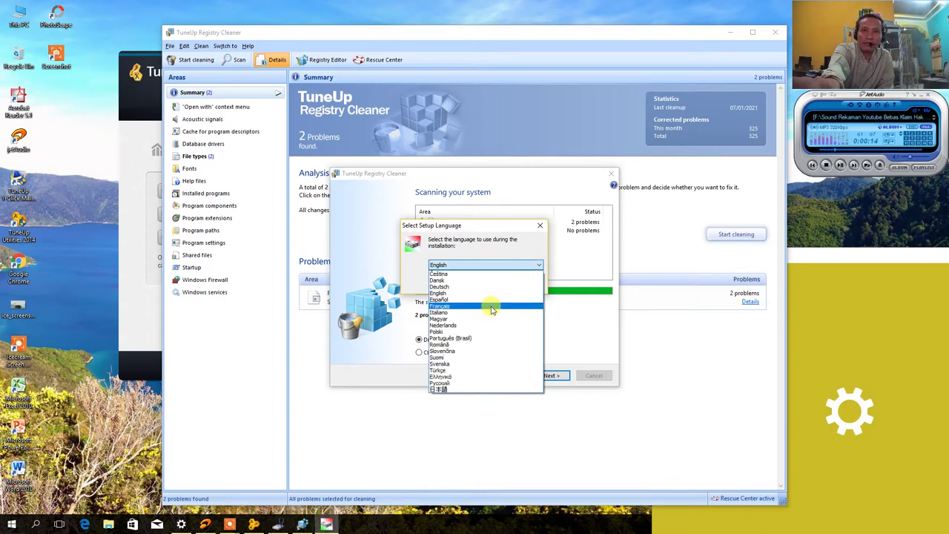
click(409, 271)
click(486, 284)
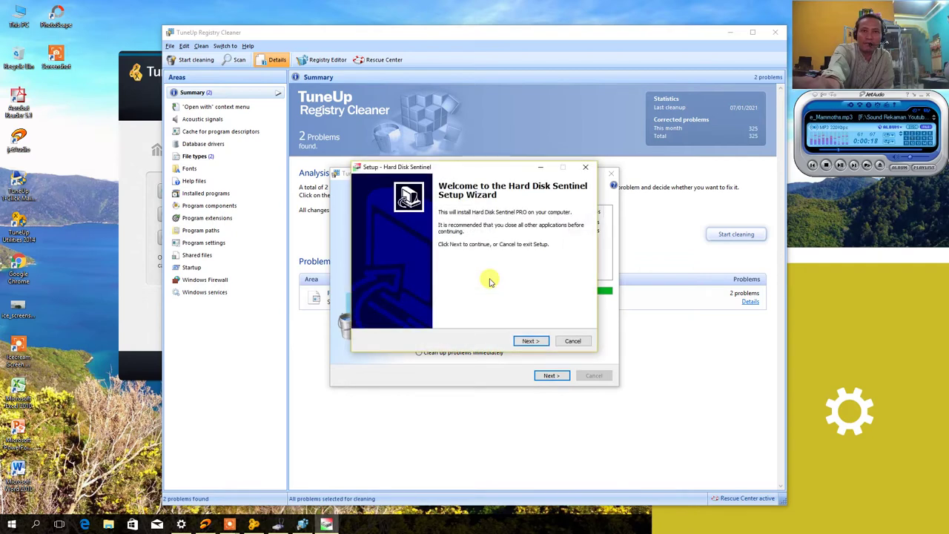
Step: Accept the licence and keep the default install and Start Menu folders
click(530, 339)
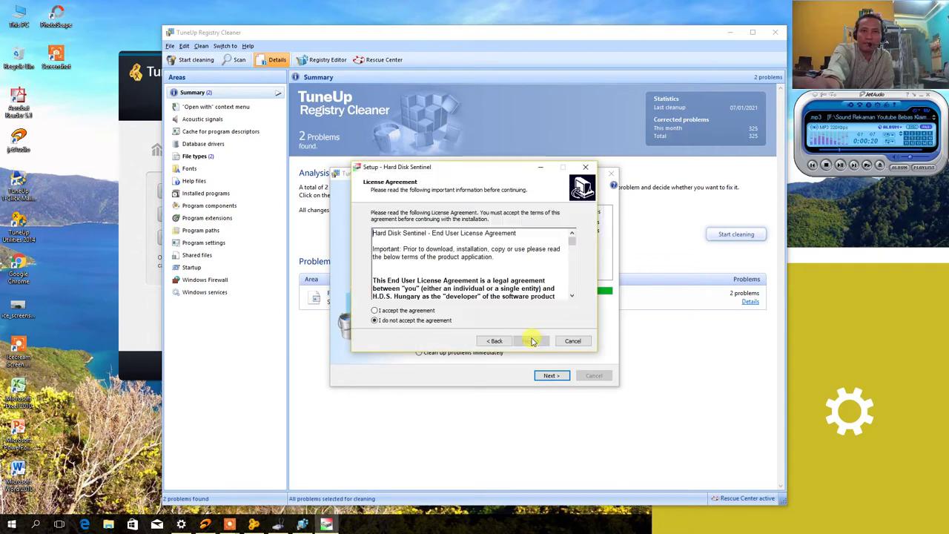
click(383, 311)
click(539, 343)
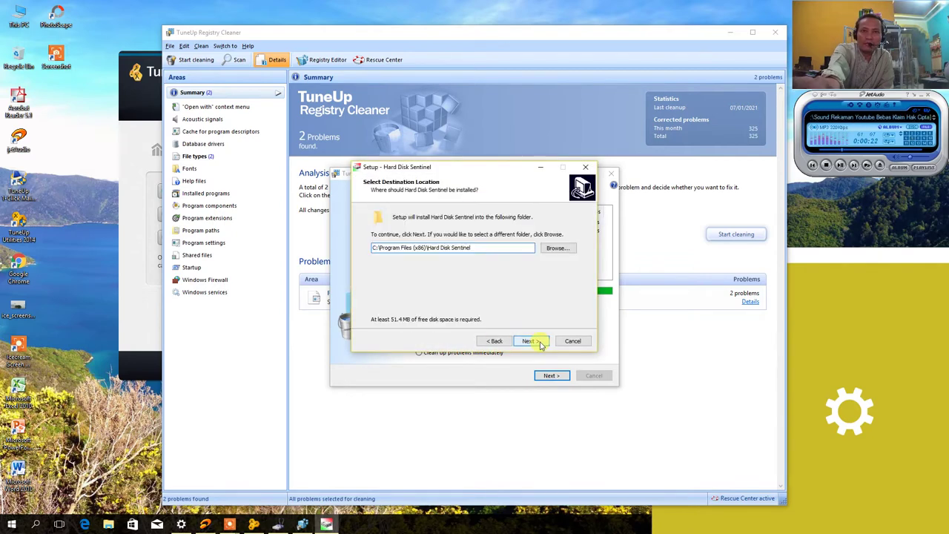
click(538, 344)
click(539, 343)
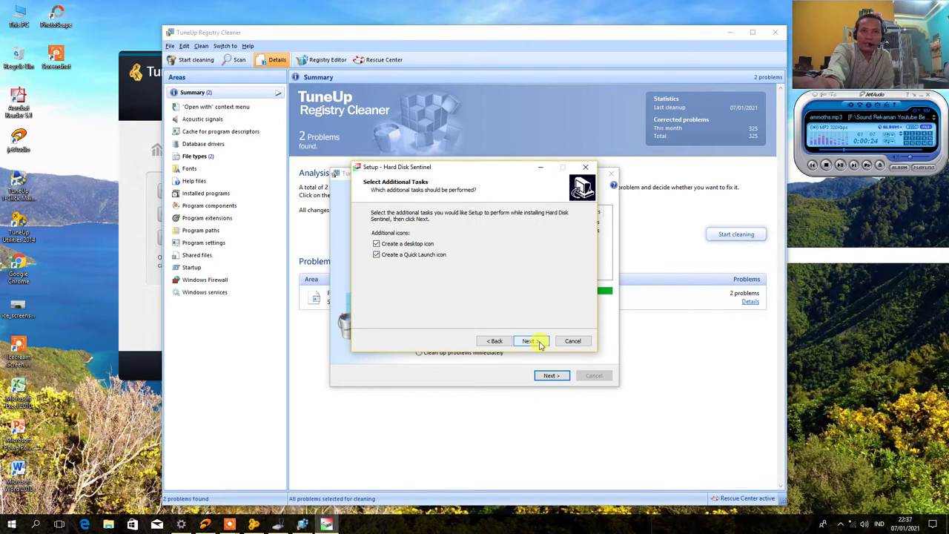
Step: Start installing Hard Disk Sentinel with both icons, and immediately clean up the 2 registry problems
click(527, 341)
click(534, 342)
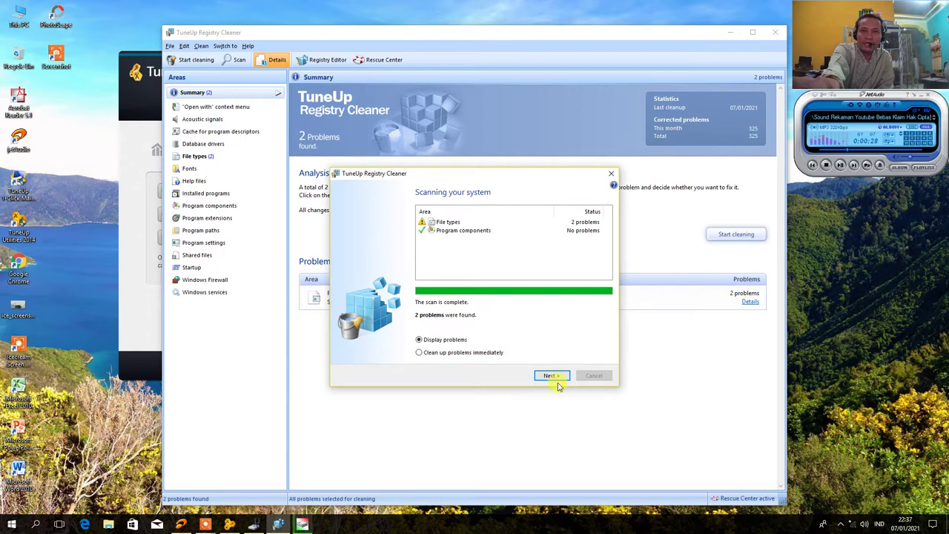
click(420, 352)
click(550, 375)
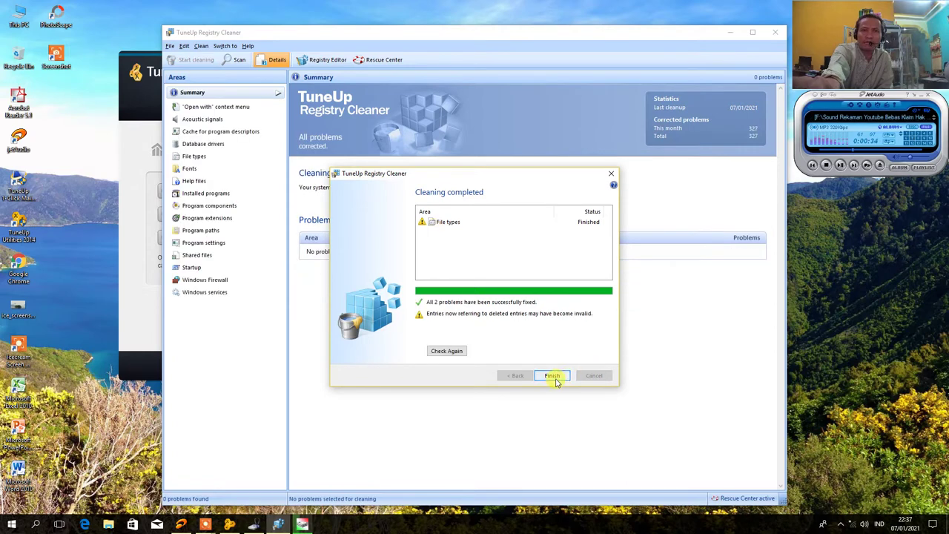
click(552, 375)
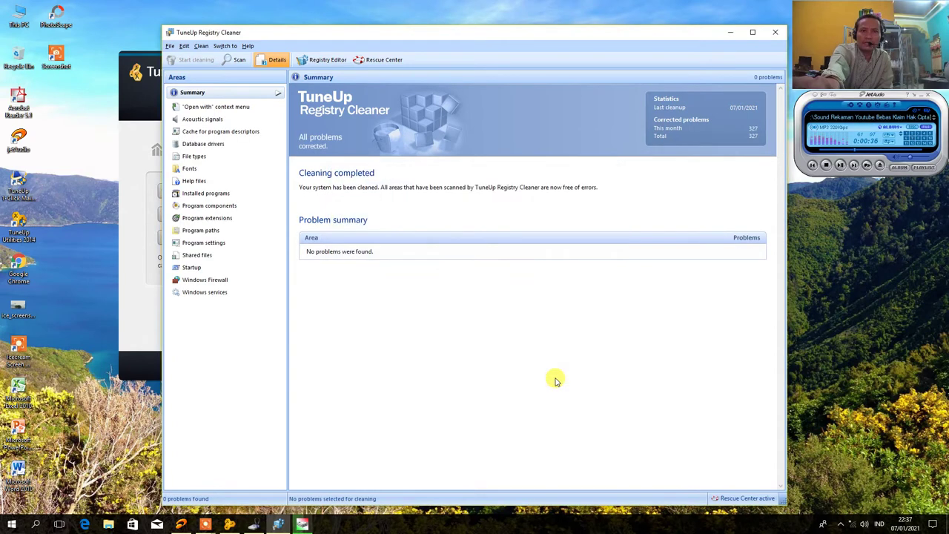
click(775, 32)
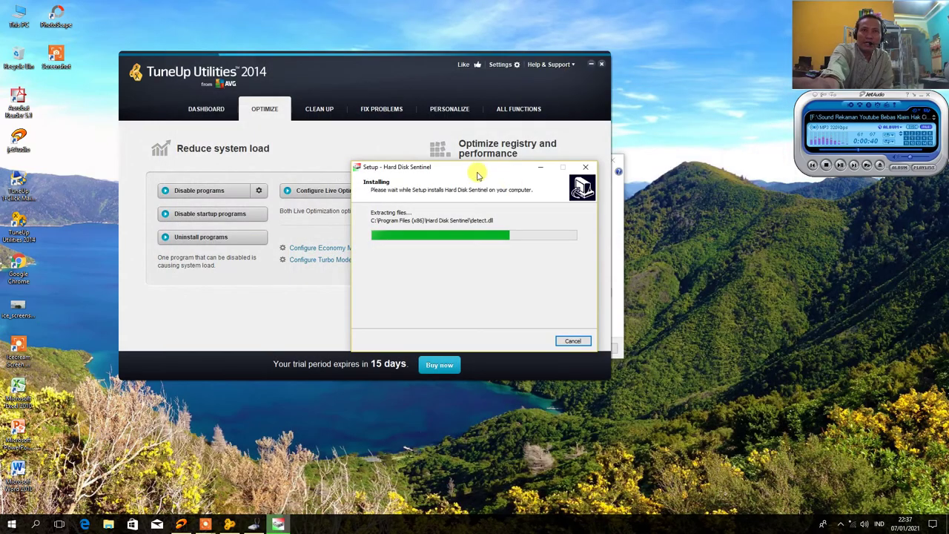
Step: Run Registry Defrag analysis (already optimized), then finish setup with Launch Hard Disk Sentinel checked
drag(444, 166, 762, 270)
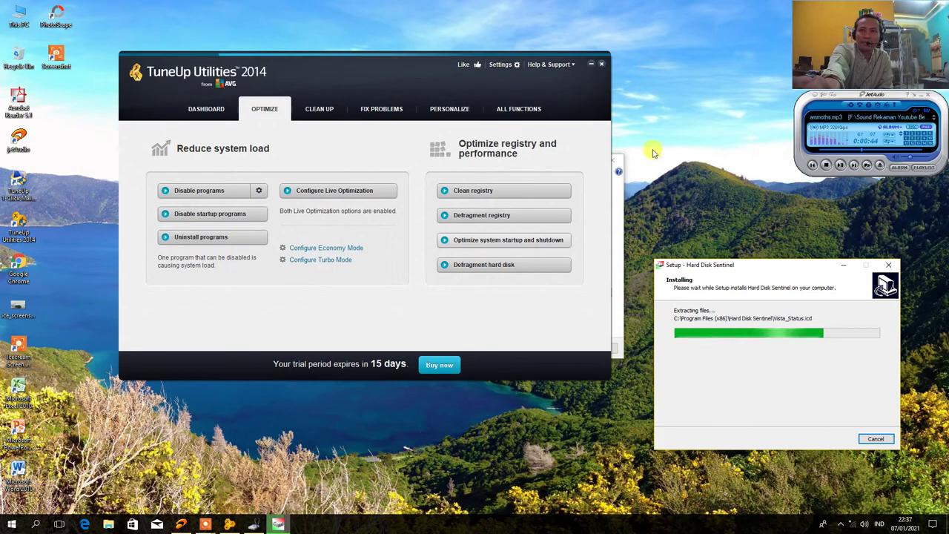
click(485, 216)
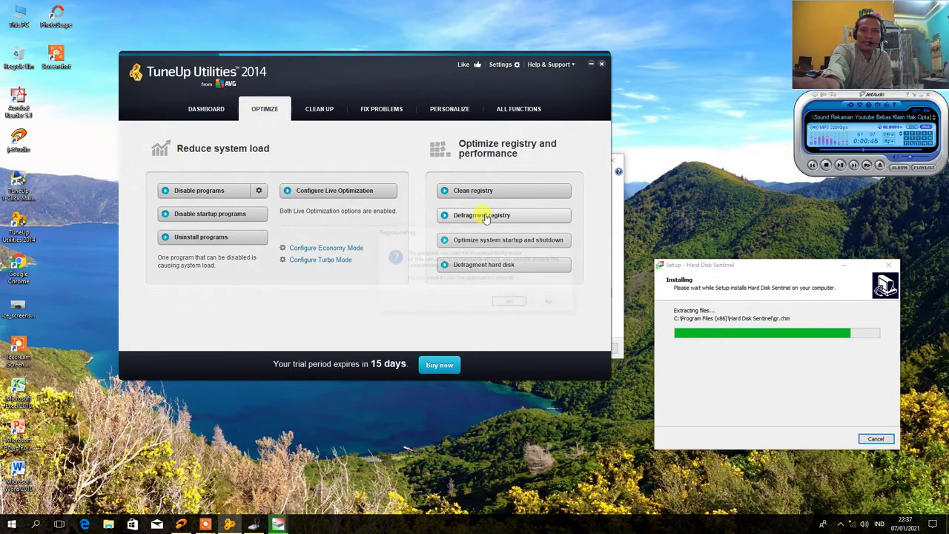
click(510, 302)
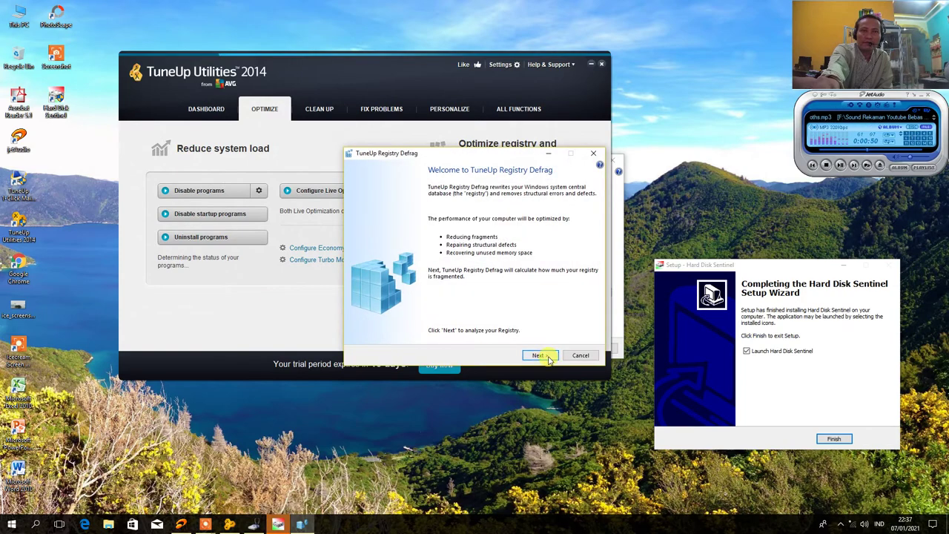
click(547, 357)
click(498, 301)
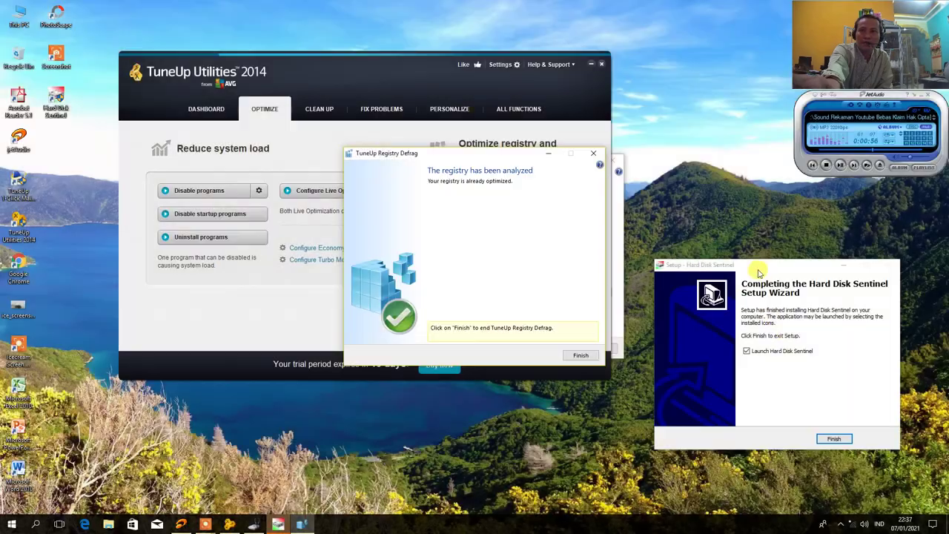
click(580, 355)
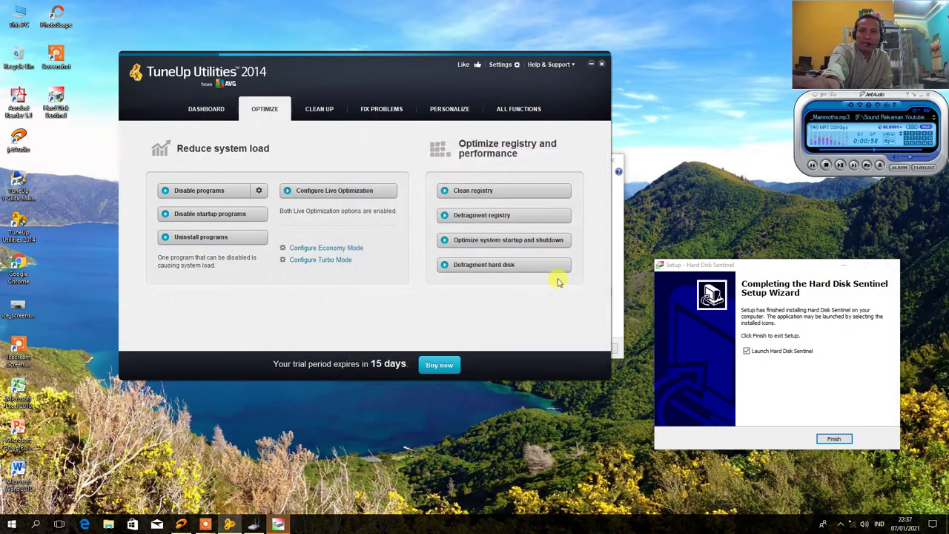
drag(750, 264, 700, 223)
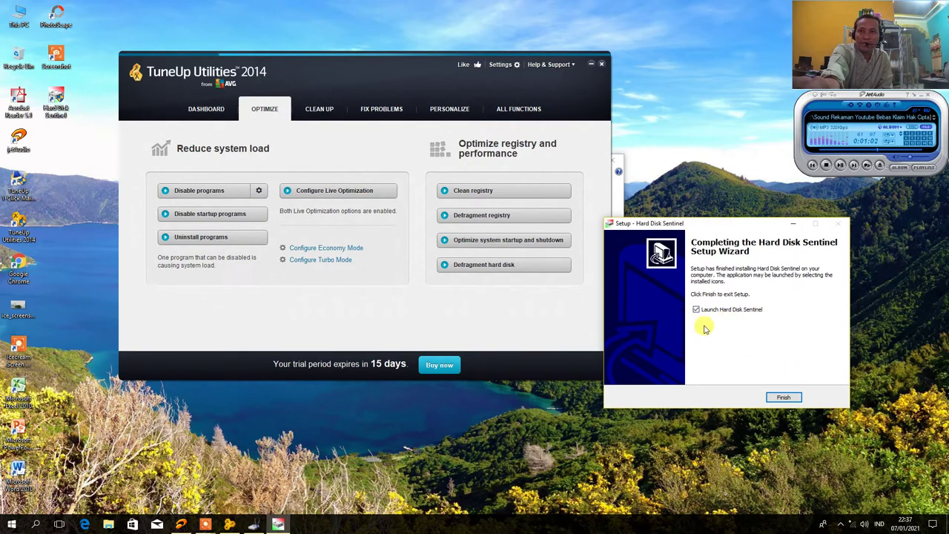
click(785, 399)
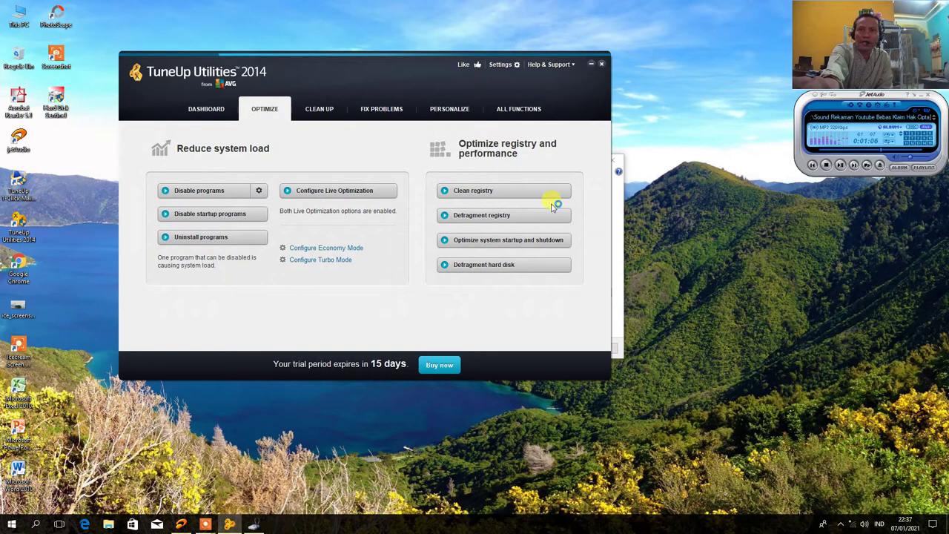
Step: Minimize TuneUp, close the Hard Disk Sentinel evaluation notice and view the OOS3000G overview
click(591, 65)
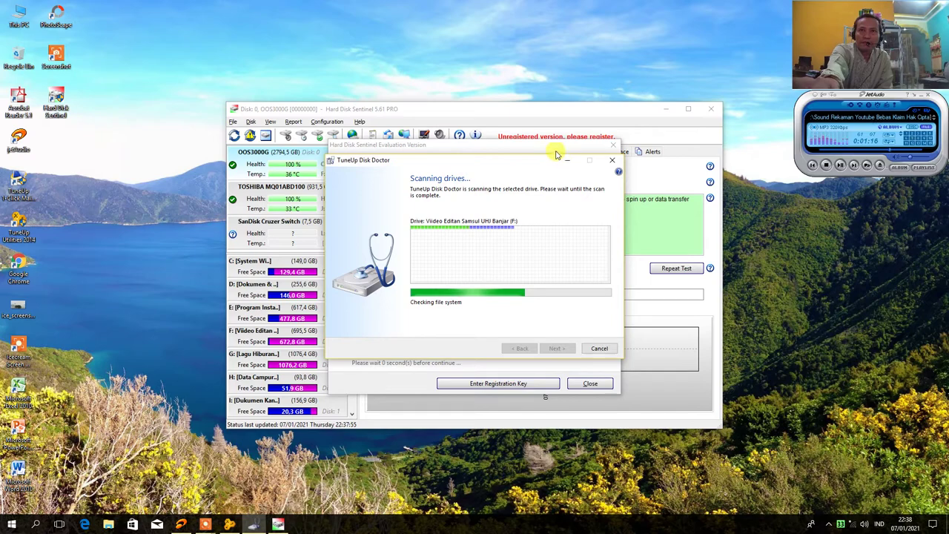
click(505, 108)
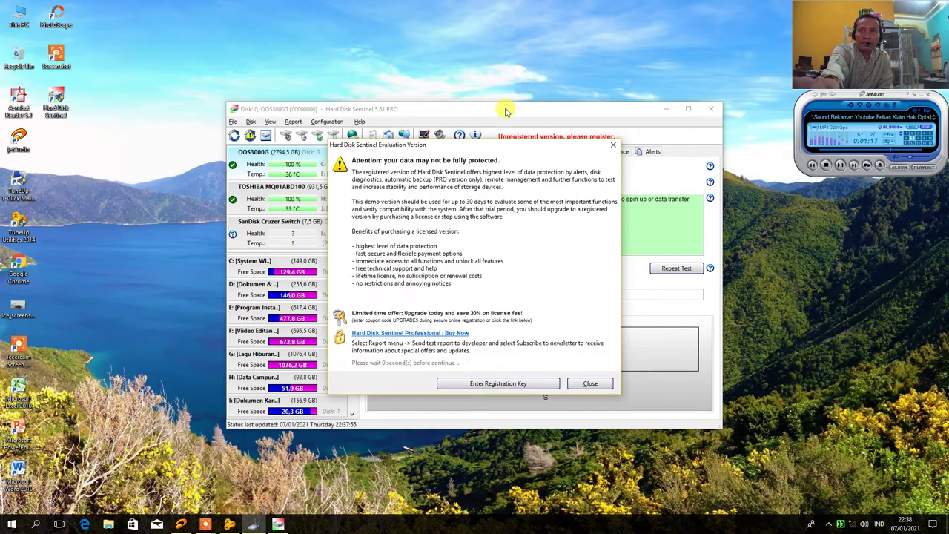
click(590, 382)
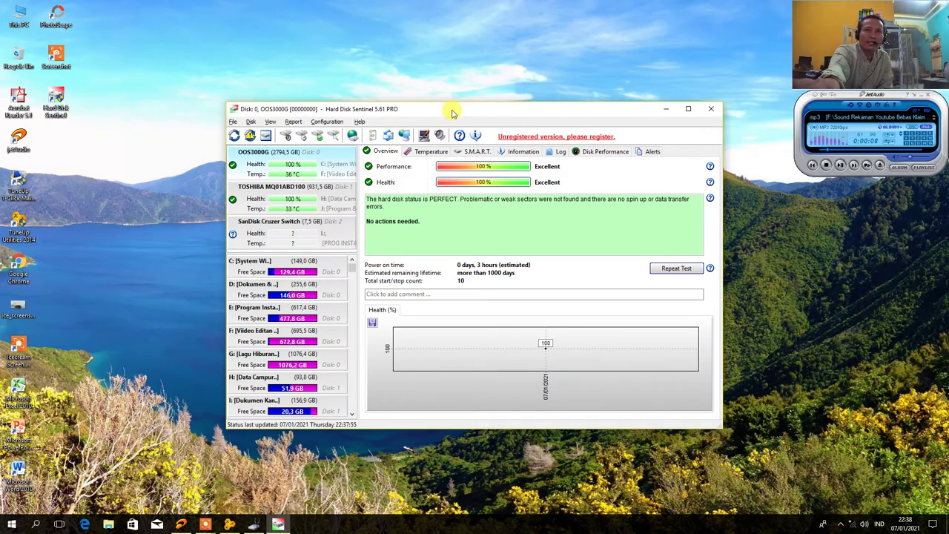
mouse_move(320, 201)
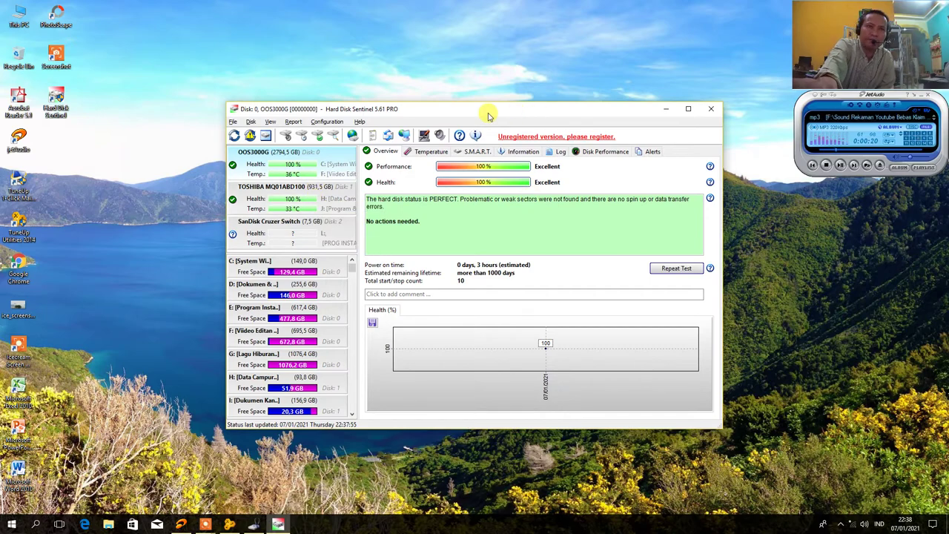
drag(488, 113, 479, 81)
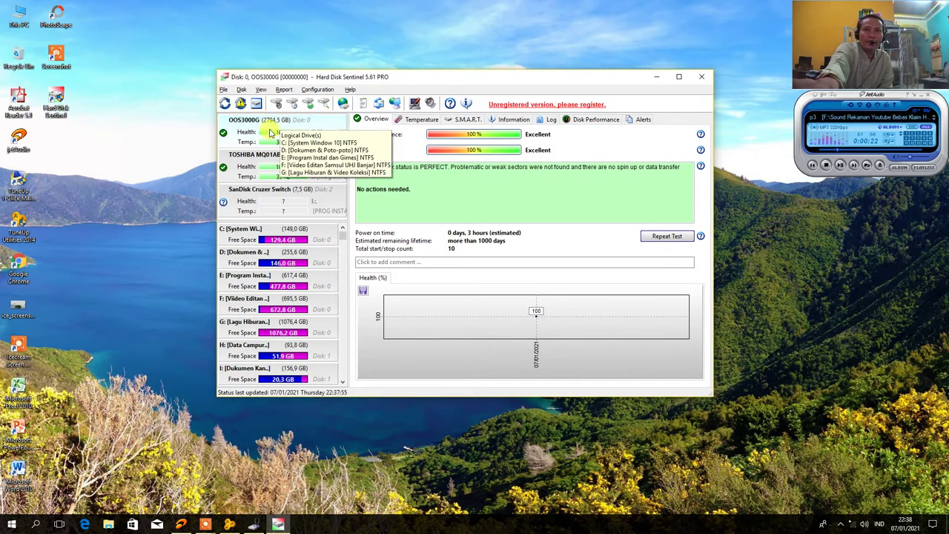
Step: View the OOS3000G, SanDisk Cruzer Switch and TOSHIBA MQ01ABD100 overviews, then close Hard Disk Sentinel
click(330, 122)
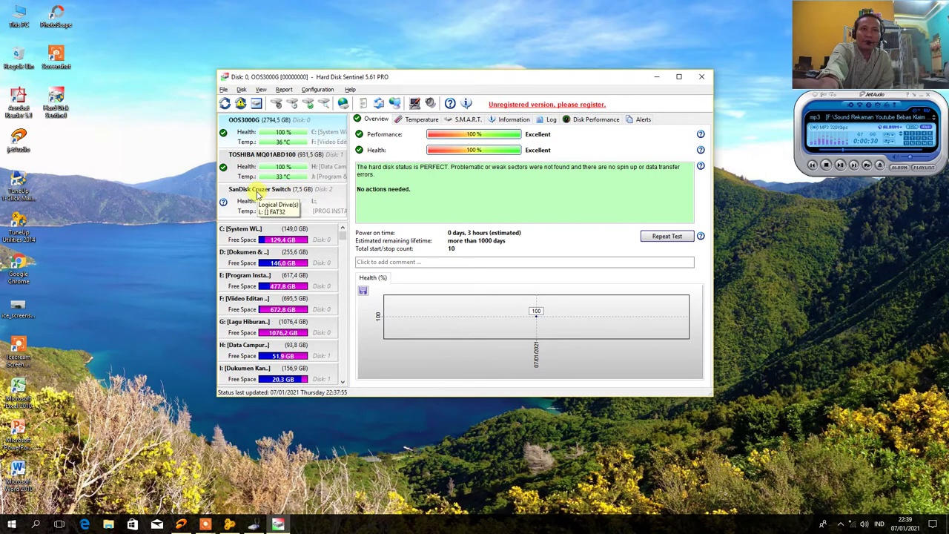
click(226, 189)
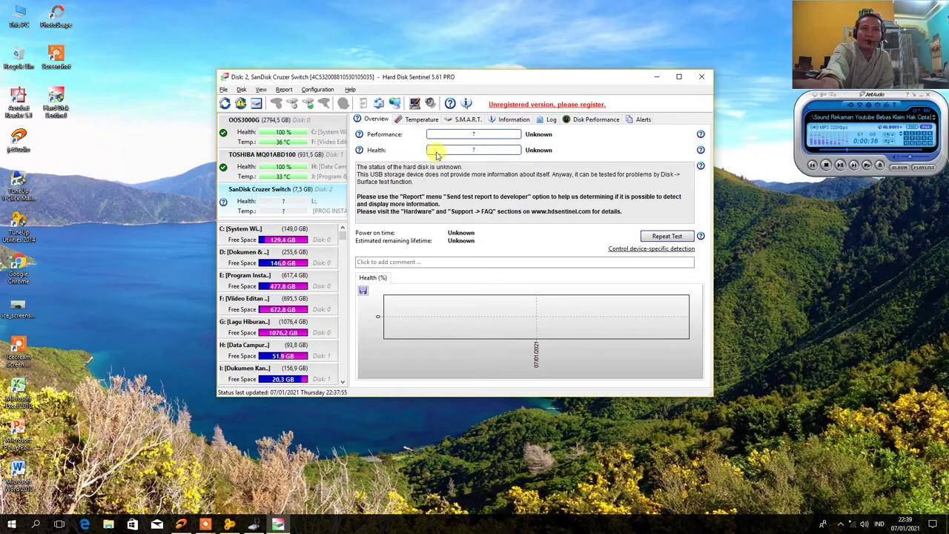
click(237, 158)
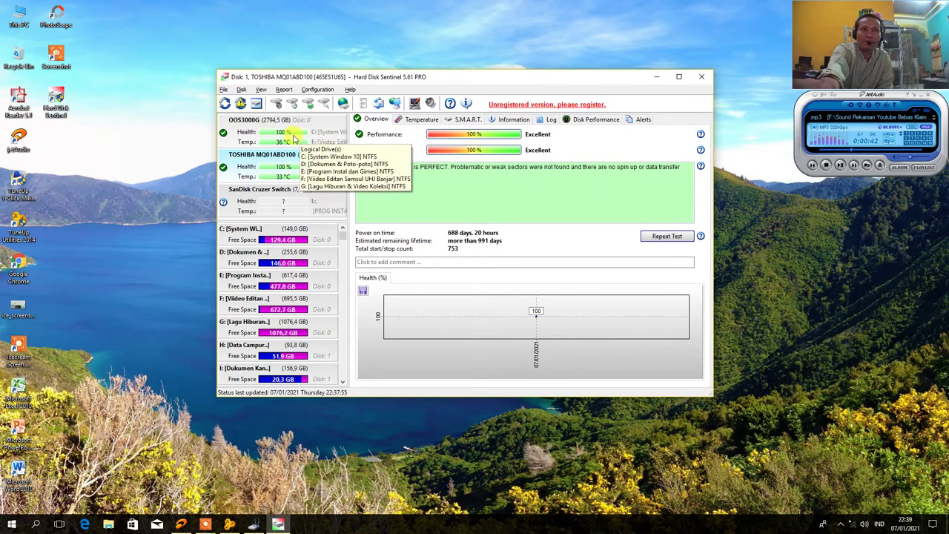
click(238, 124)
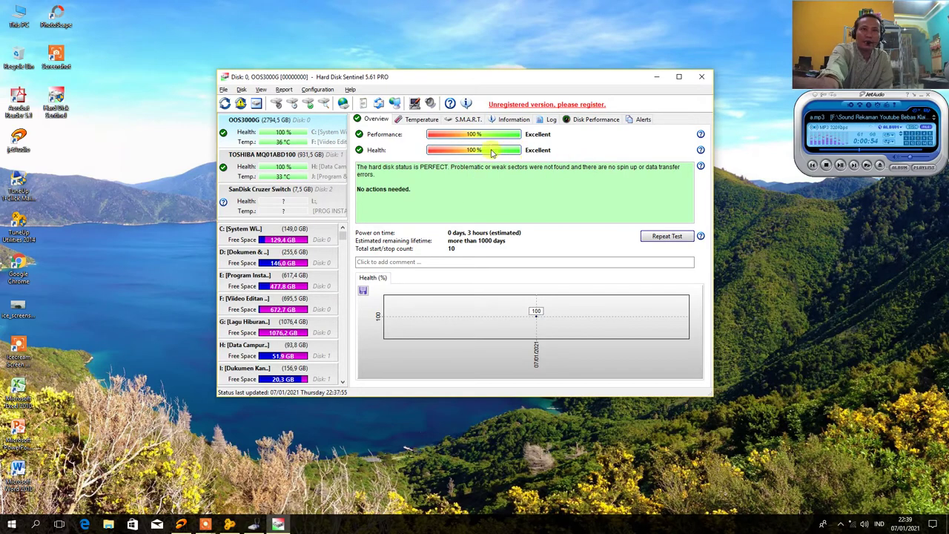
mouse_move(274, 152)
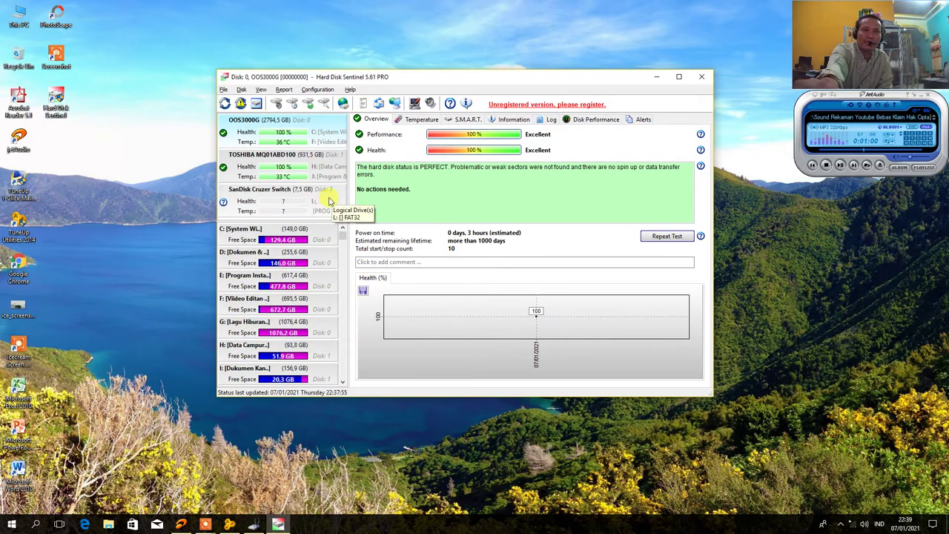
mouse_move(301, 189)
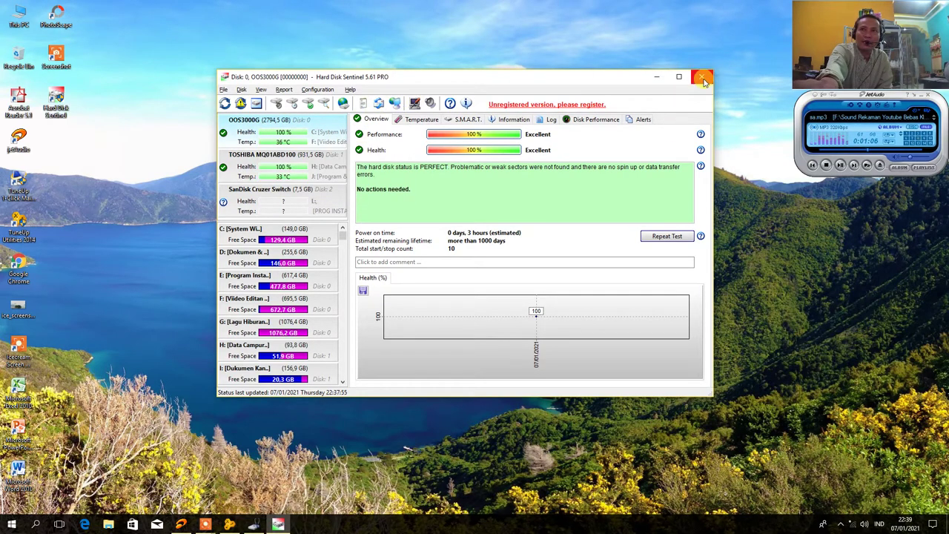
click(702, 77)
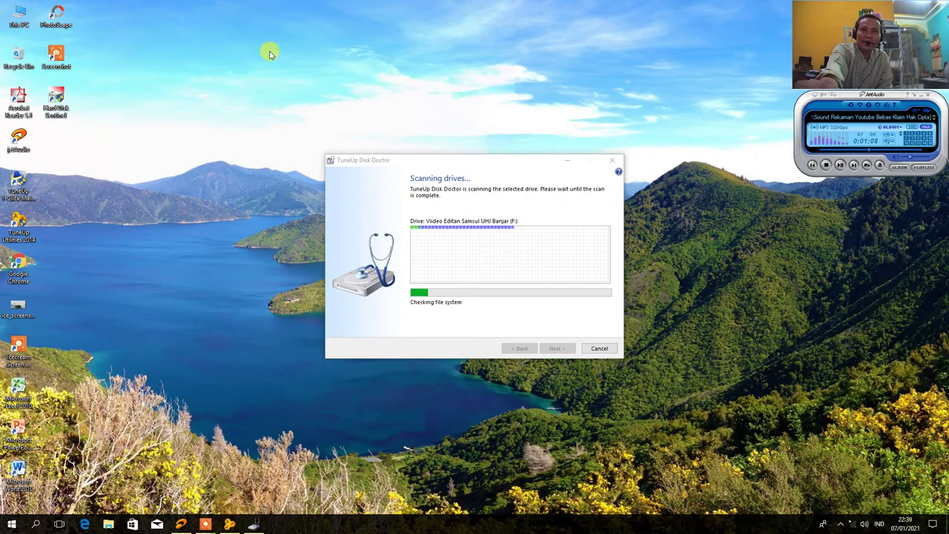
right_click(270, 53)
click(275, 77)
right_click(244, 41)
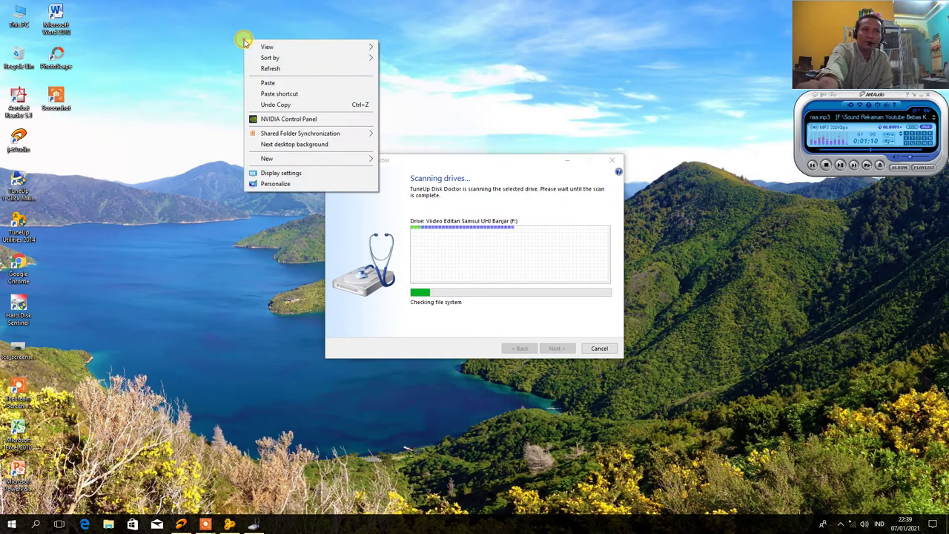
click(254, 68)
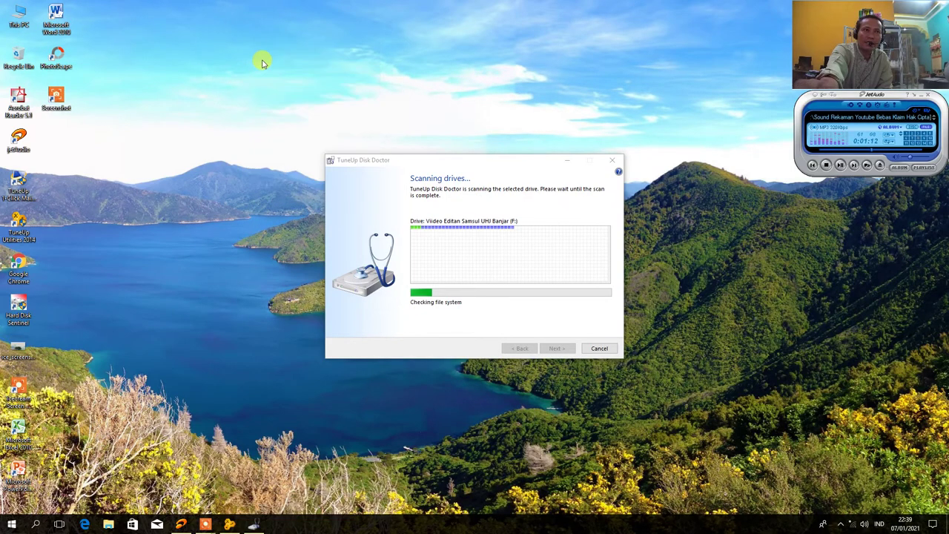
right_click(256, 35)
click(290, 72)
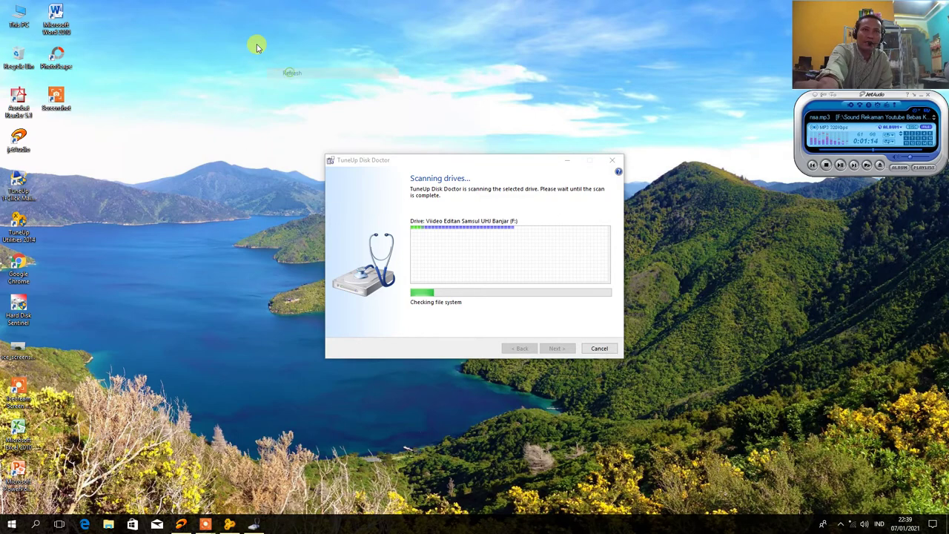
right_click(257, 41)
click(312, 74)
right_click(257, 50)
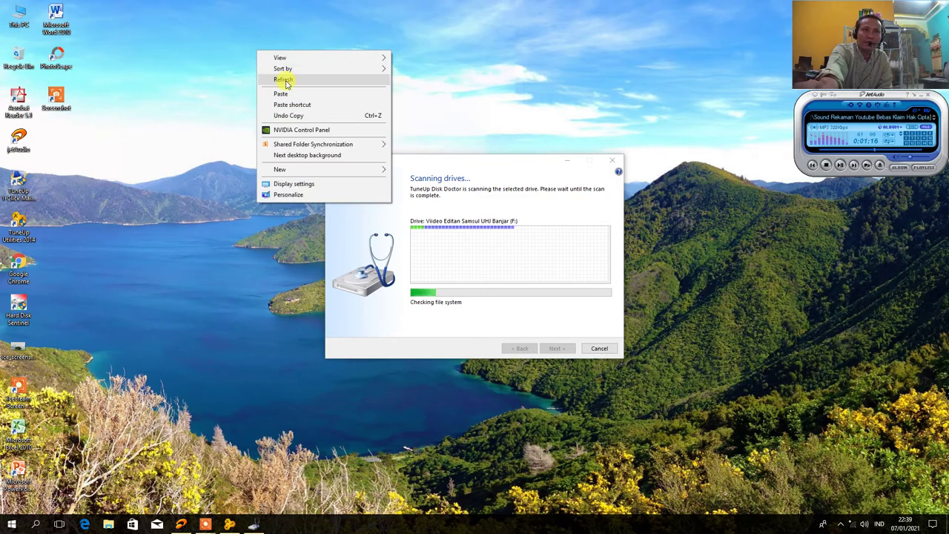
click(285, 81)
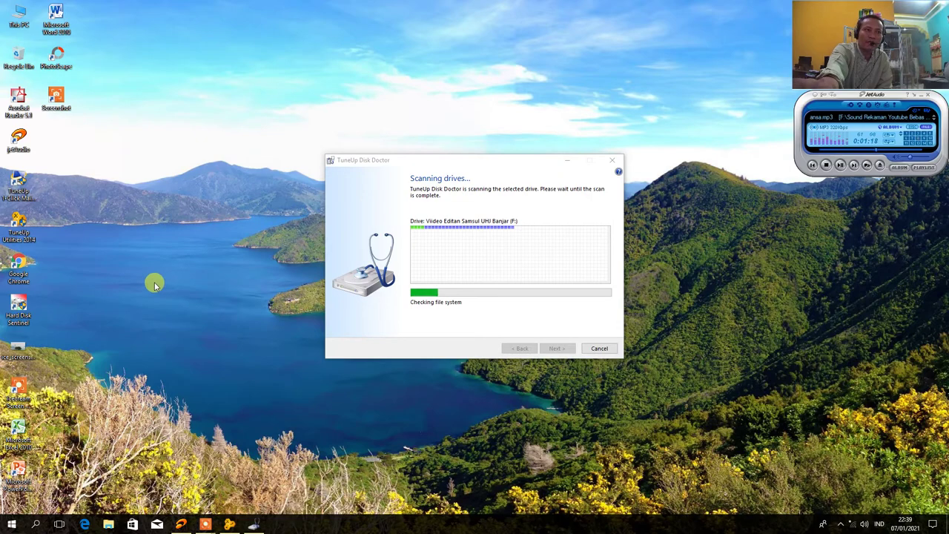
right_click(153, 225)
click(172, 253)
right_click(133, 197)
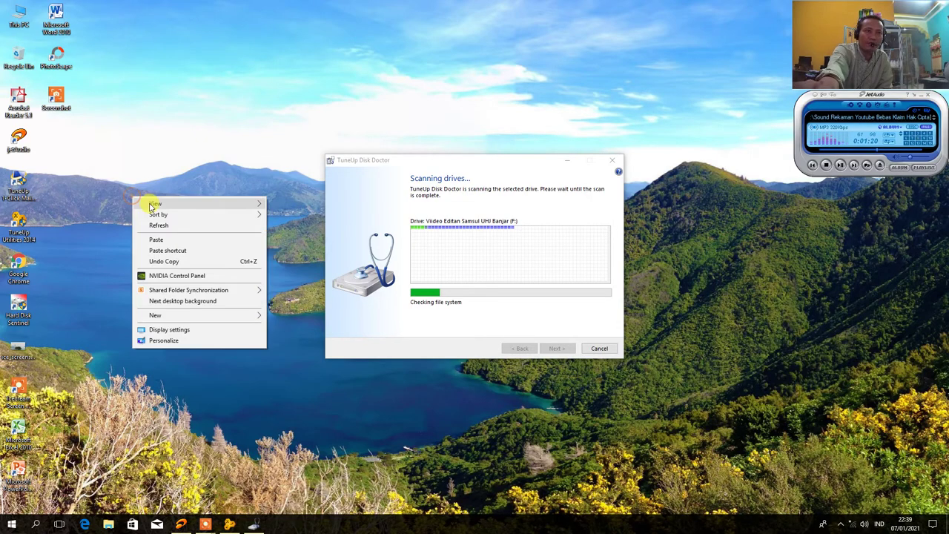
click(145, 225)
right_click(132, 176)
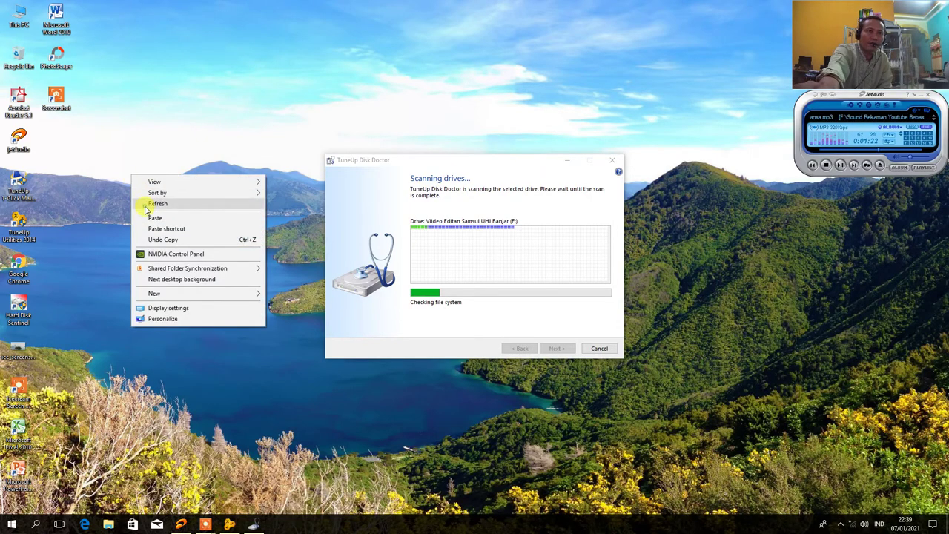
click(146, 206)
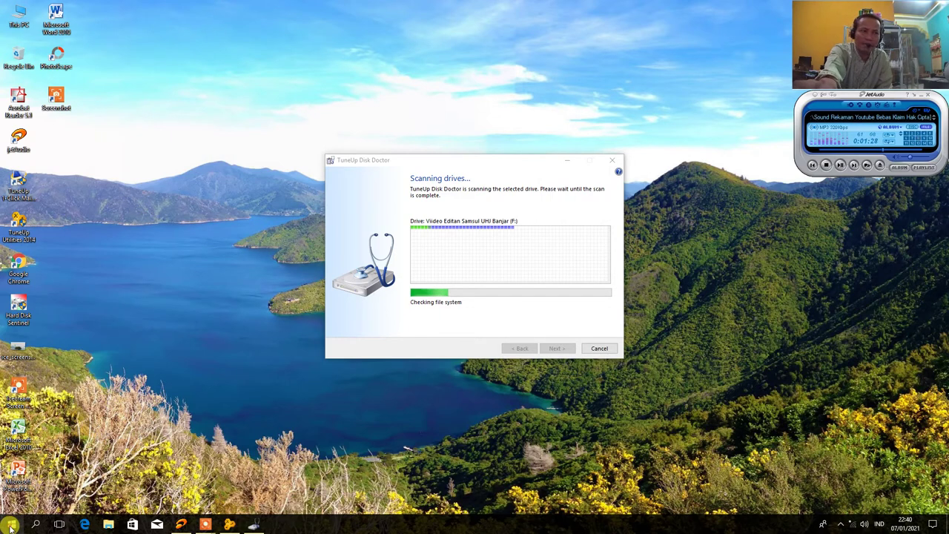
Step: Search Windows for 'kontrol', which returns no results
right_click(10, 525)
click(215, 414)
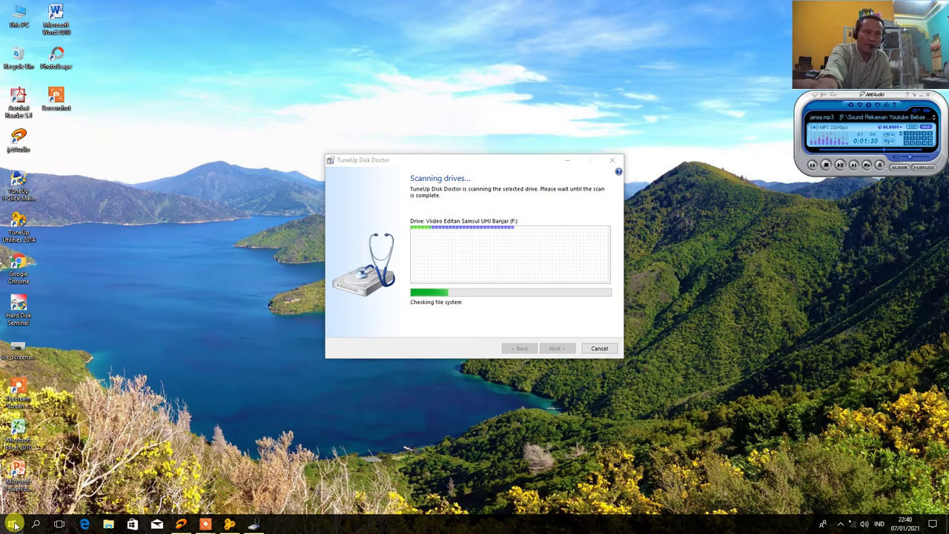
click(14, 525)
click(13, 525)
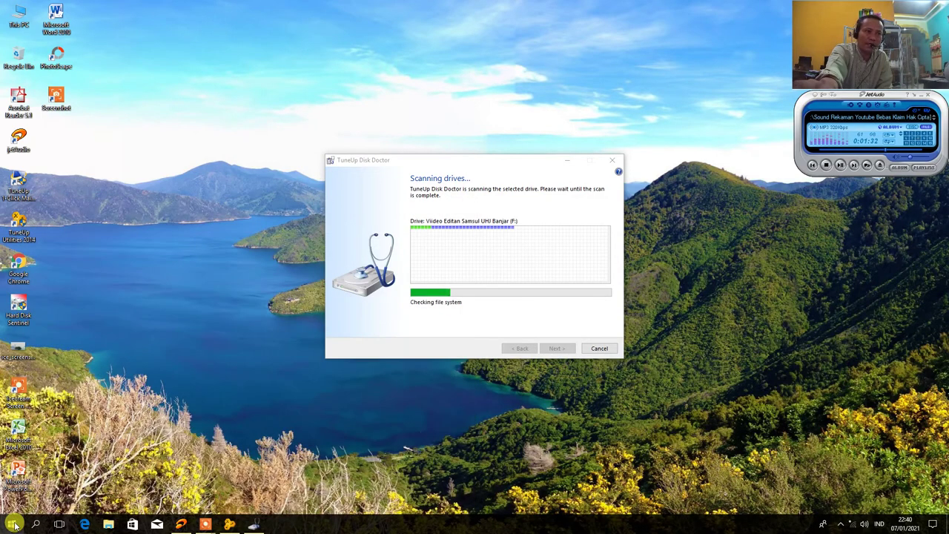
right_click(13, 525)
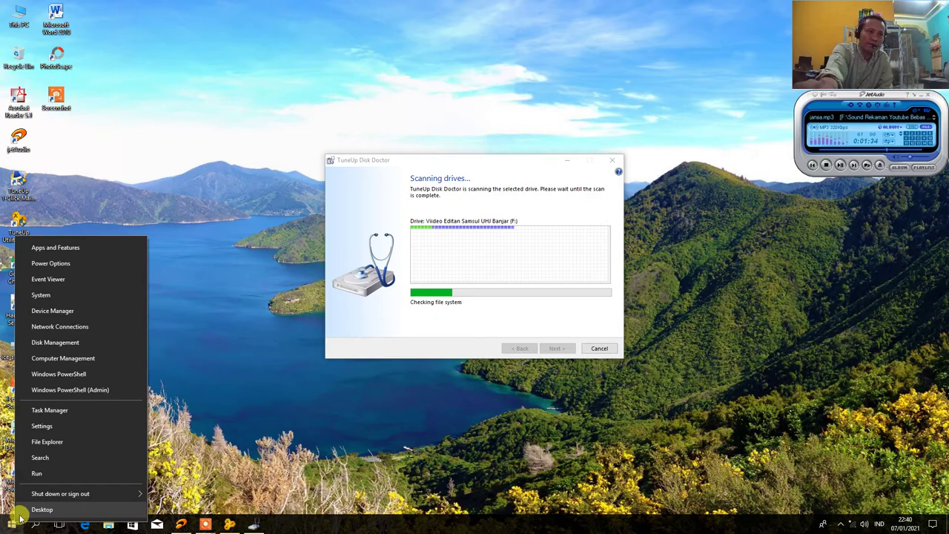
click(36, 525)
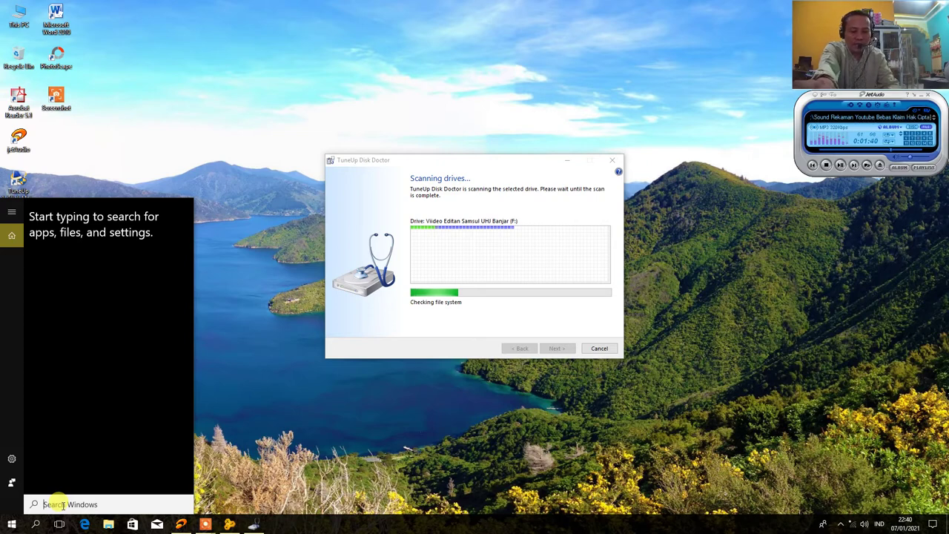
text(kont)
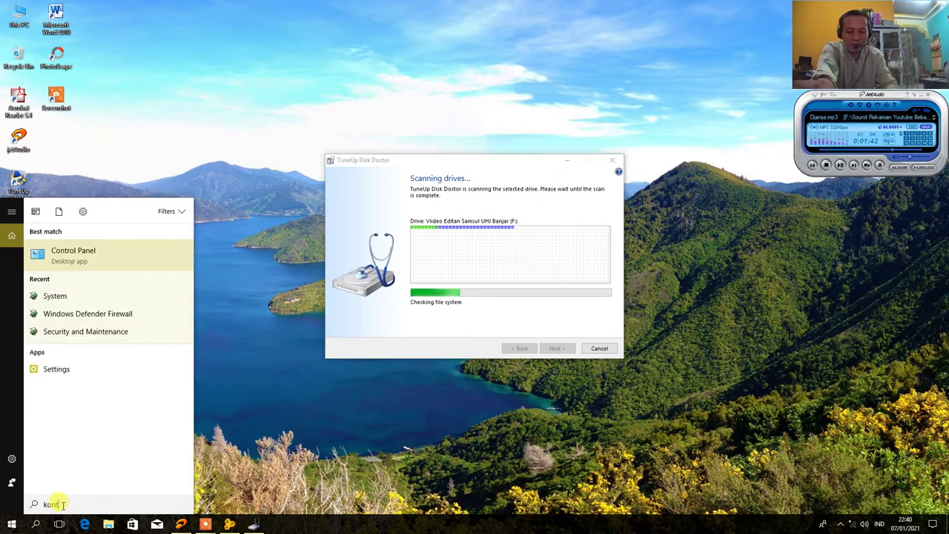
text(rol panet)
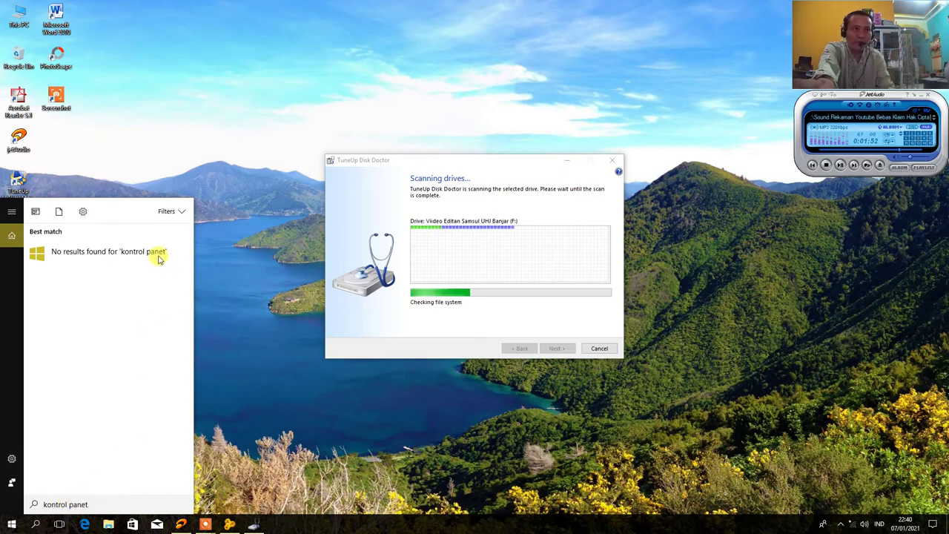
click(245, 436)
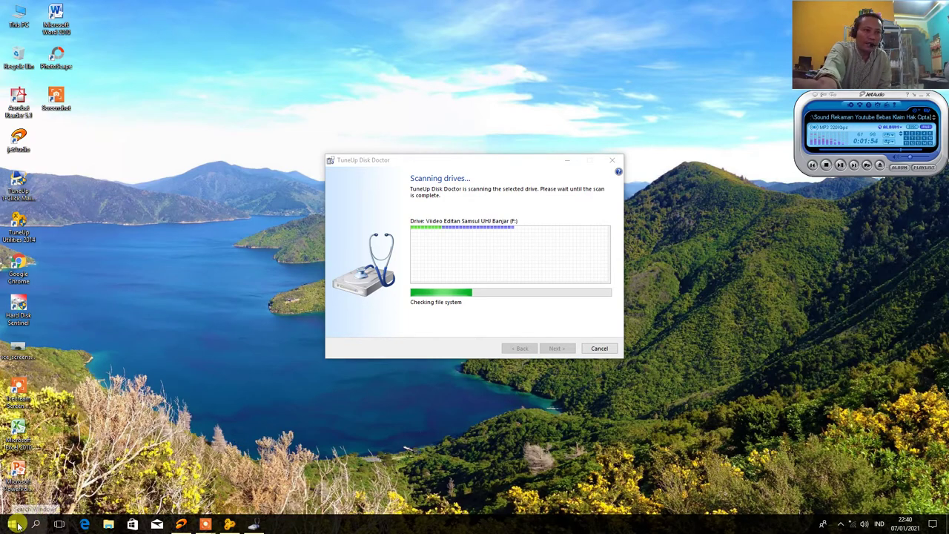
Step: Browse the installed apps list, then search 'kont' to find Control Panel
click(11, 524)
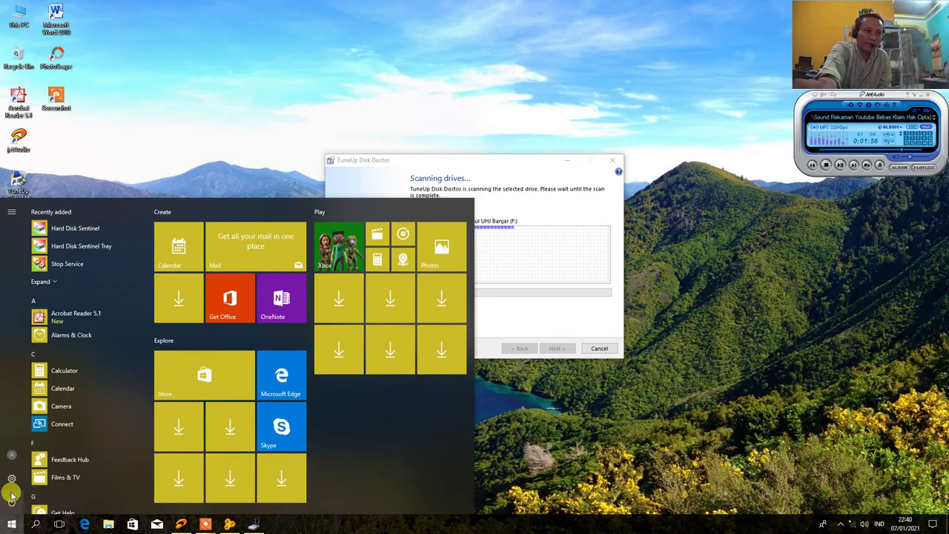
scroll(37, 478, down, 3)
scroll(37, 478, down, 3)
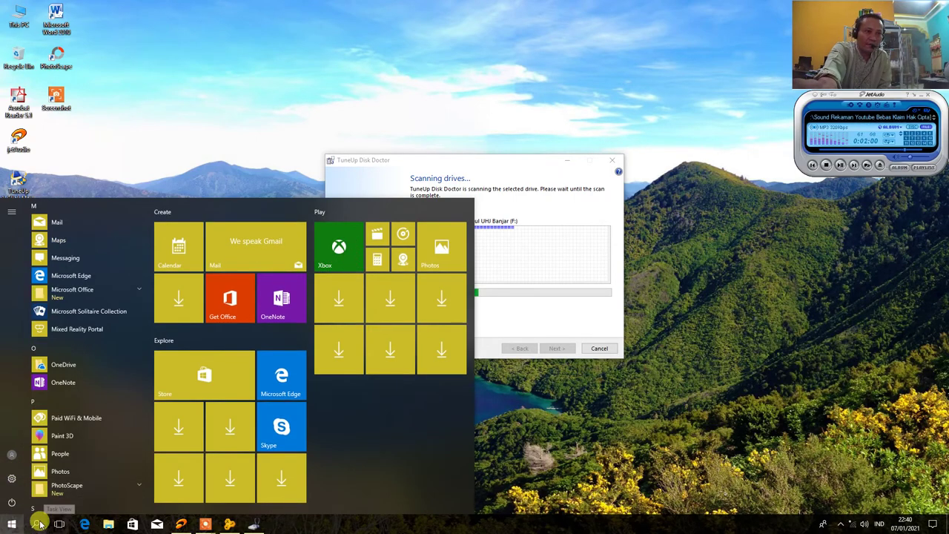
scroll(88, 462, down, 3)
scroll(89, 463, down, 3)
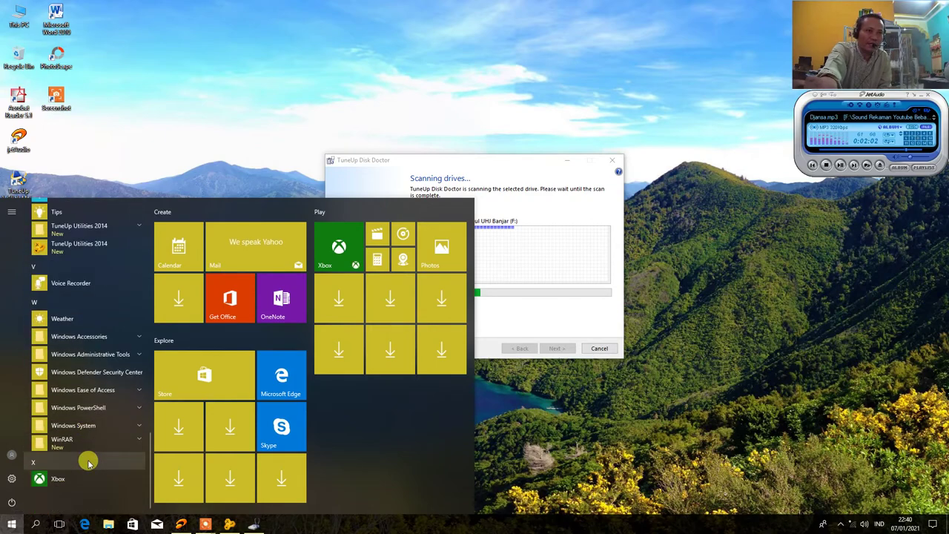
scroll(88, 467, up, 8)
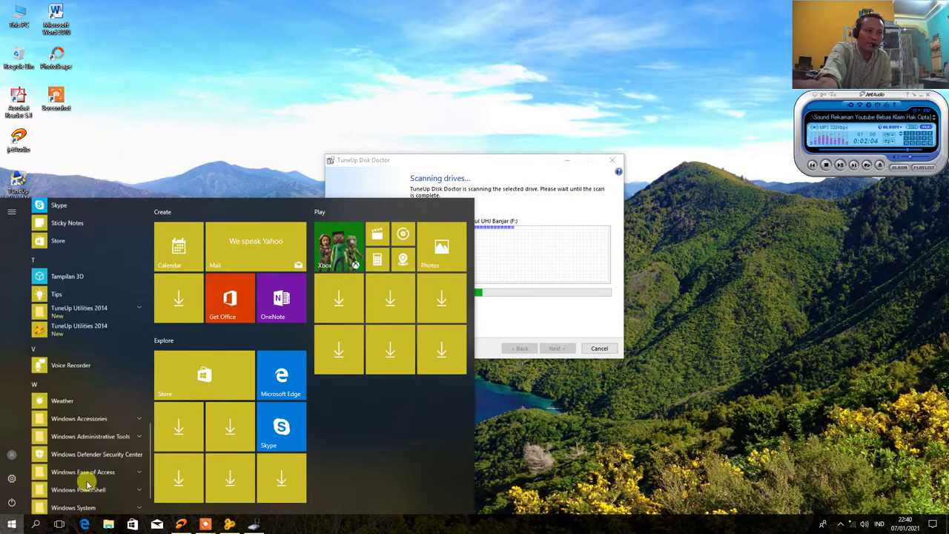
scroll(87, 482, up, 6)
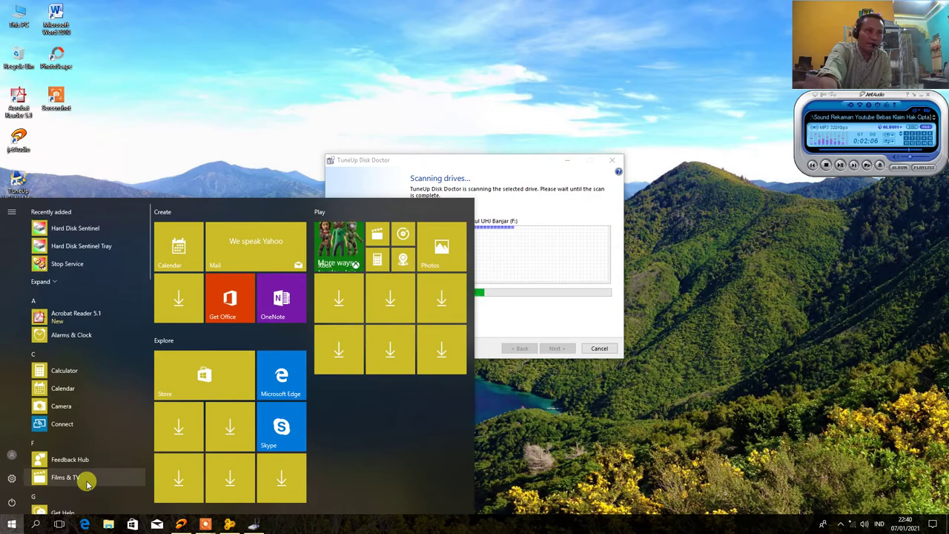
click(36, 523)
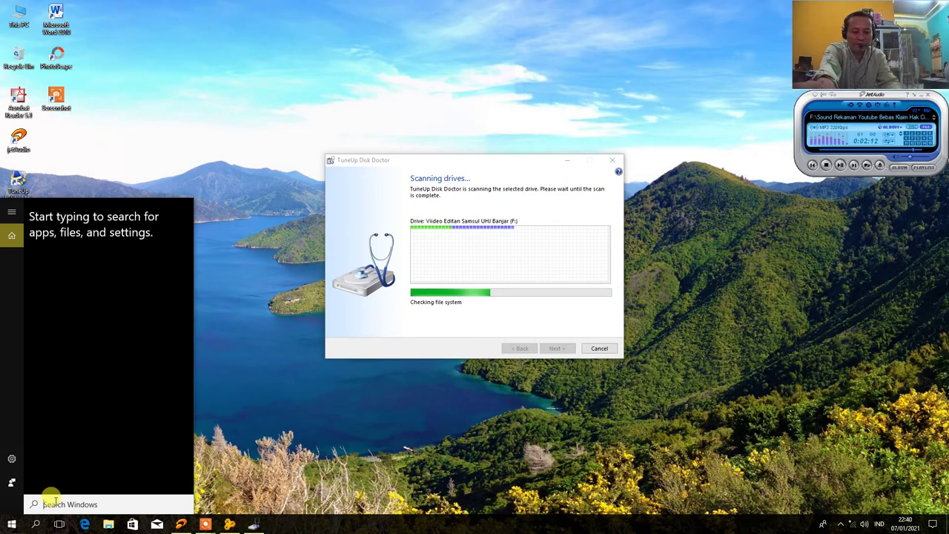
text(kontr)
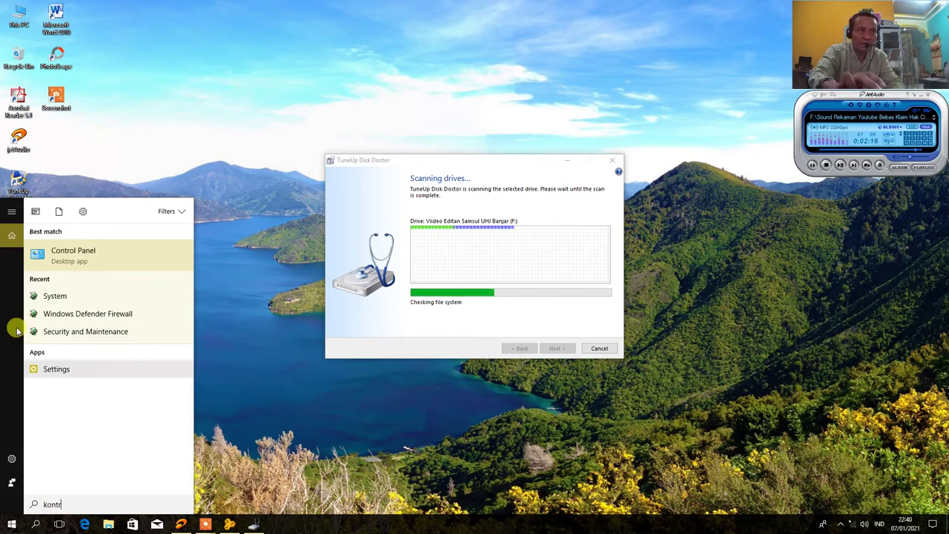
Step: Open Control Panel from the search results and go to System and Security
click(84, 257)
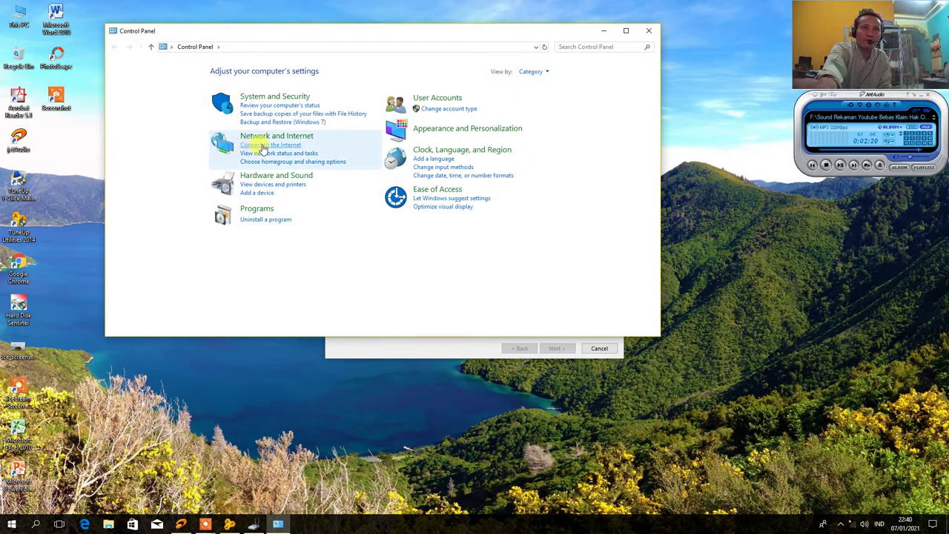
click(265, 99)
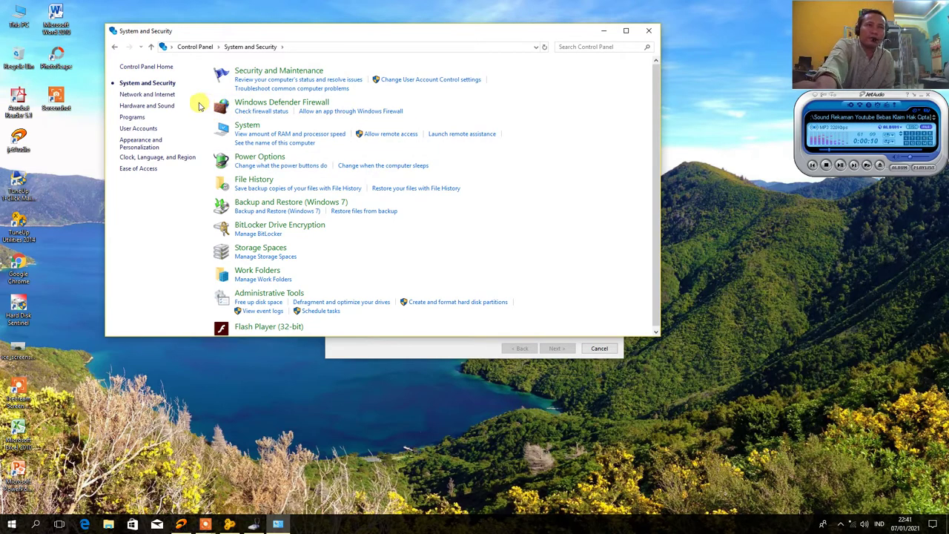
Step: From Security and Maintenance, set the User Account Control slider to Never notify and apply
click(252, 71)
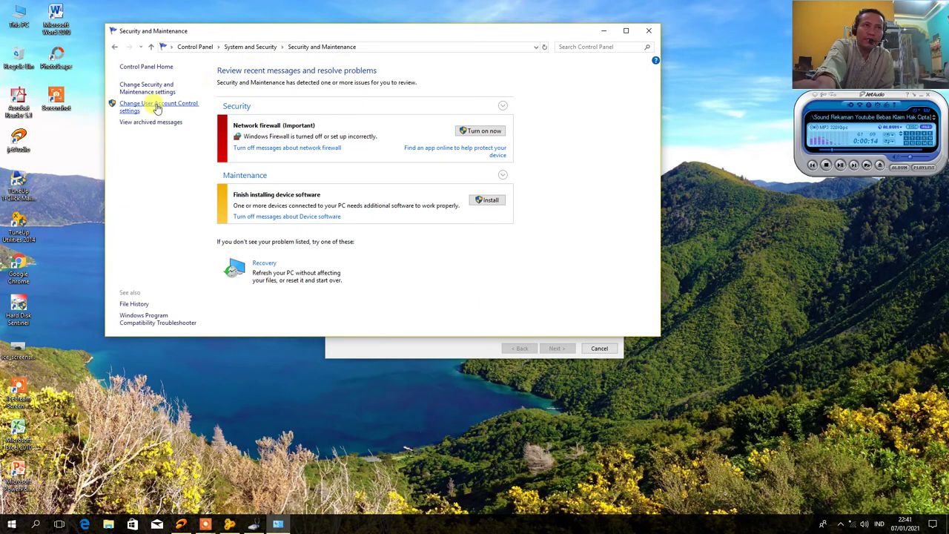
click(173, 107)
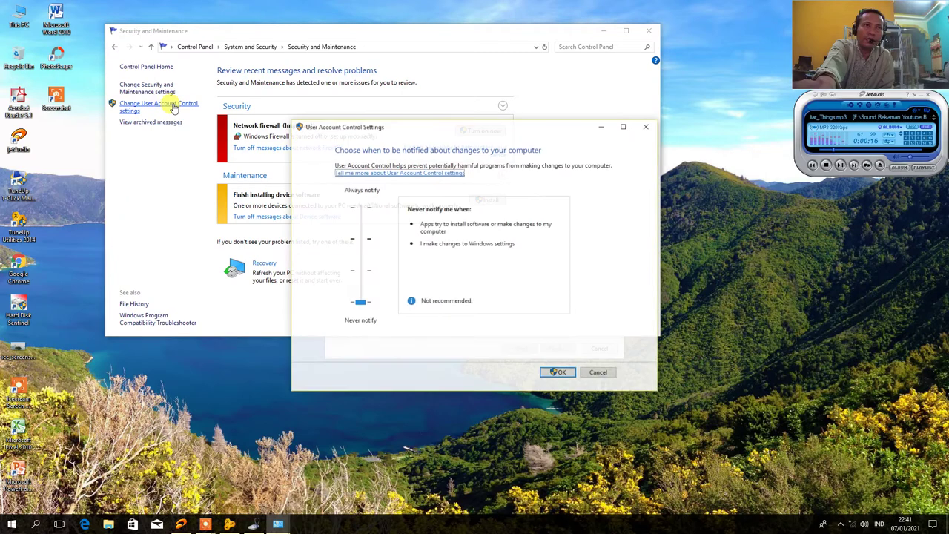
drag(364, 239, 361, 304)
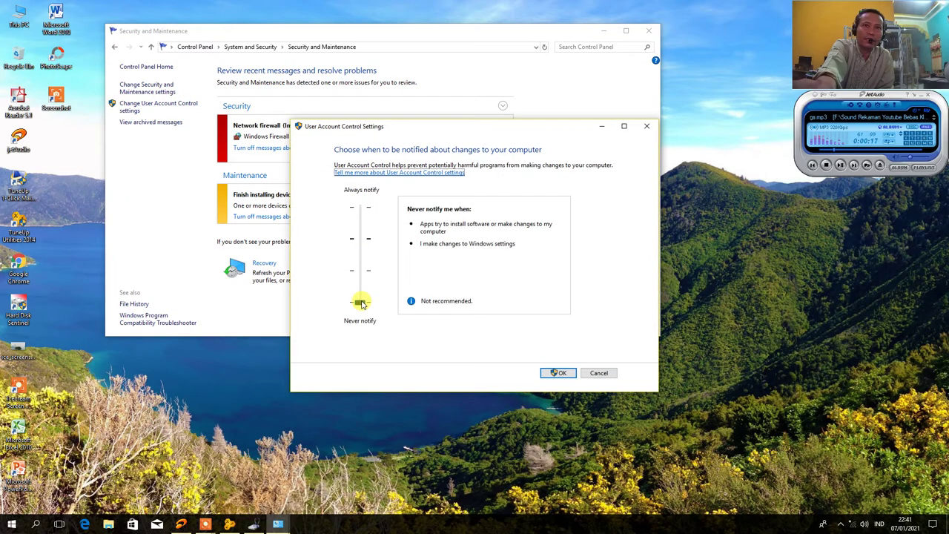
click(559, 374)
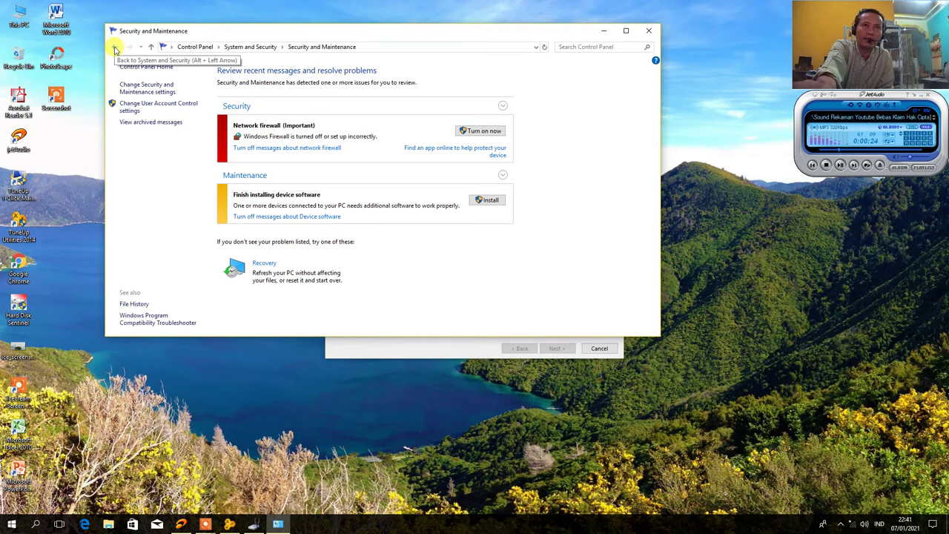
Step: Keep Windows Defender Firewall off for private and public networks, then return to Control Panel home
click(115, 48)
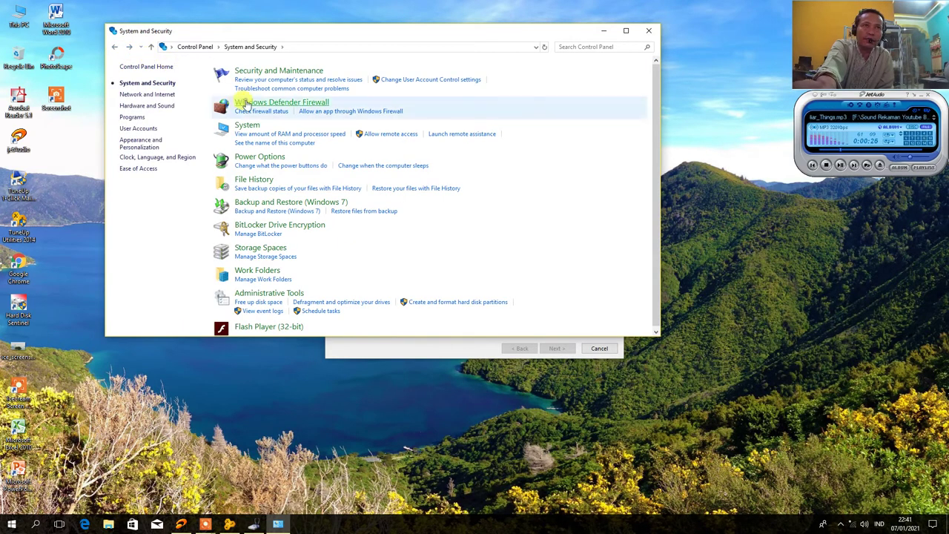
click(244, 104)
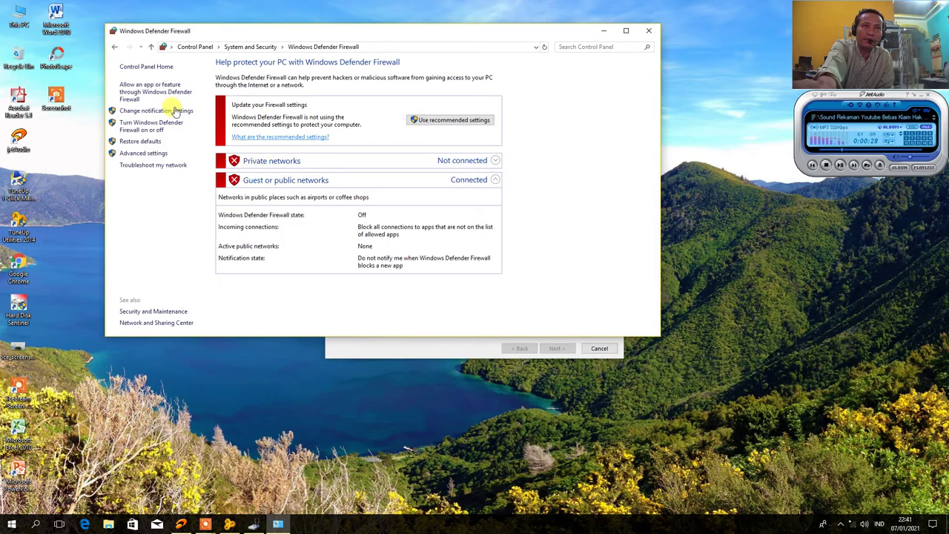
click(137, 124)
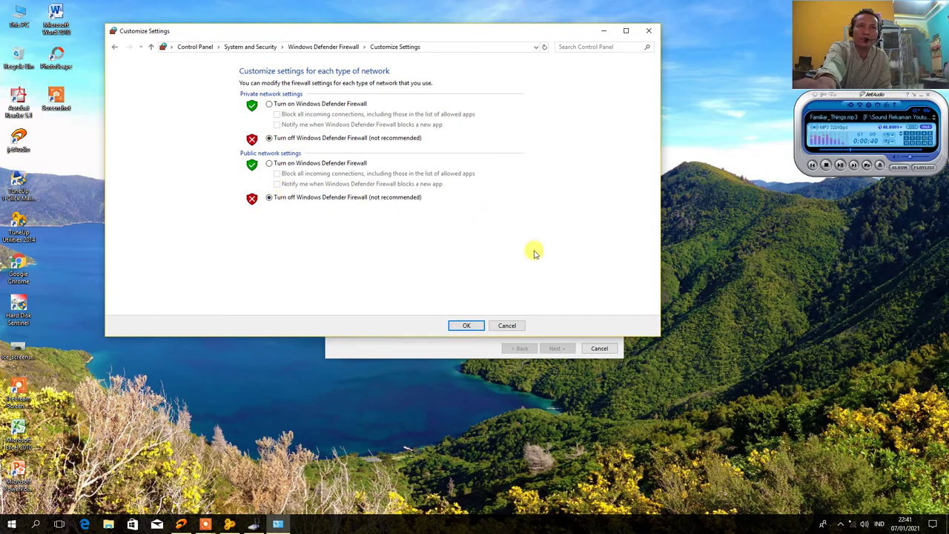
click(465, 326)
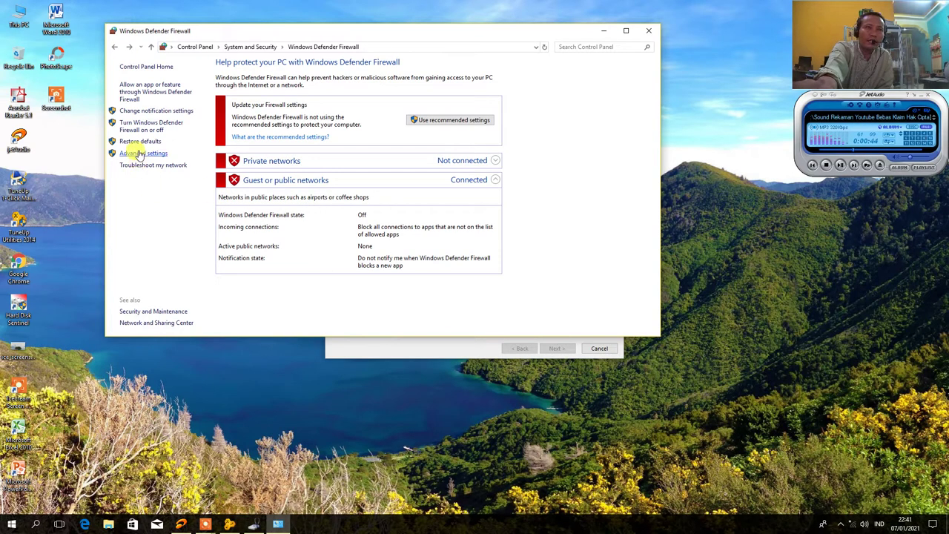
click(114, 47)
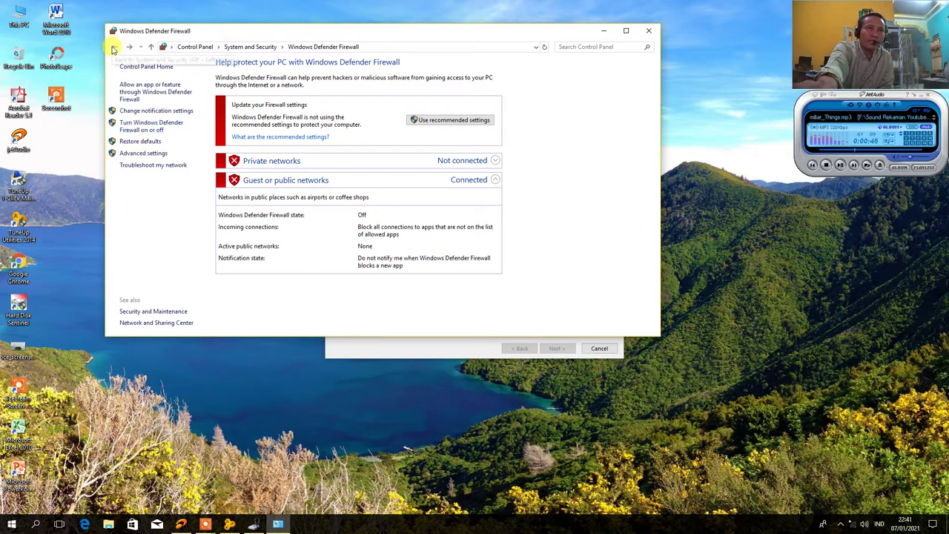
click(114, 46)
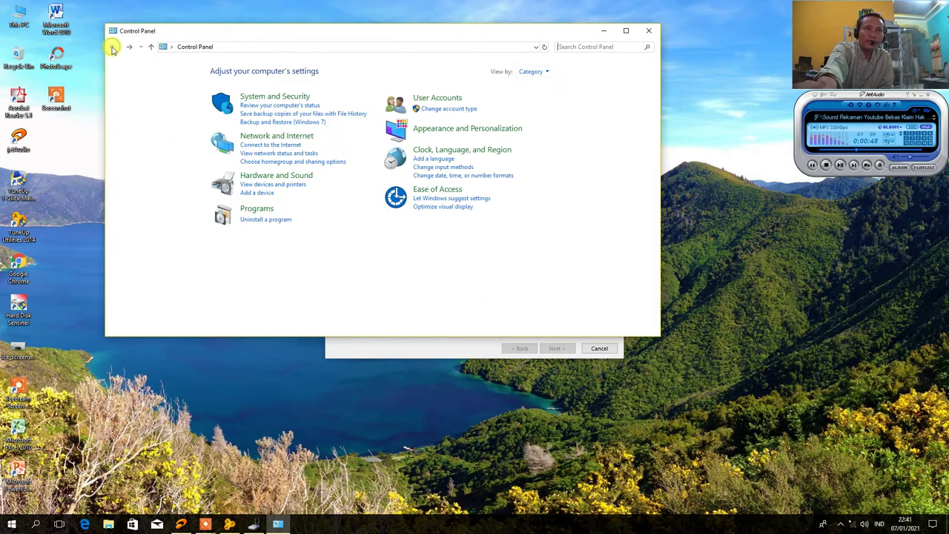
Step: Uninstall Hard Disk Sentinel PRO in Programs and Features, then close the installed programs list
click(256, 221)
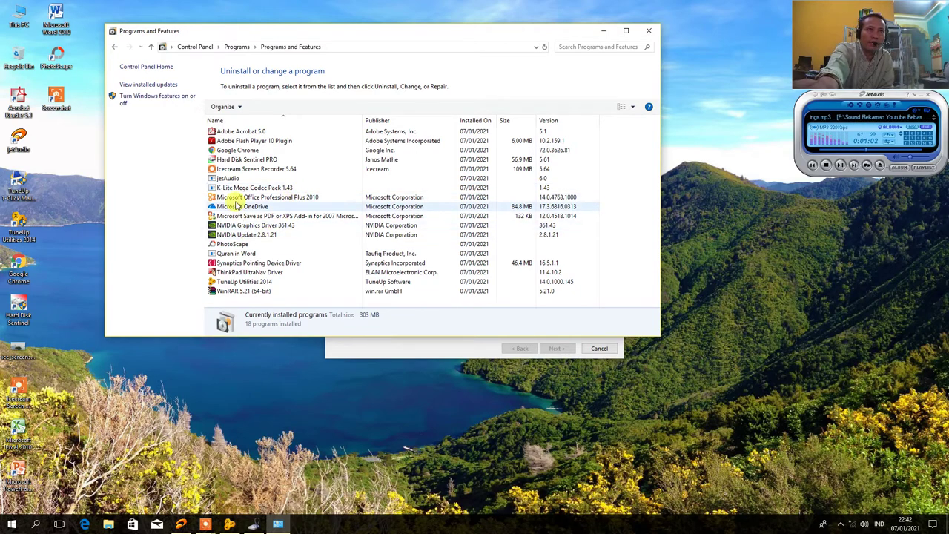
click(238, 160)
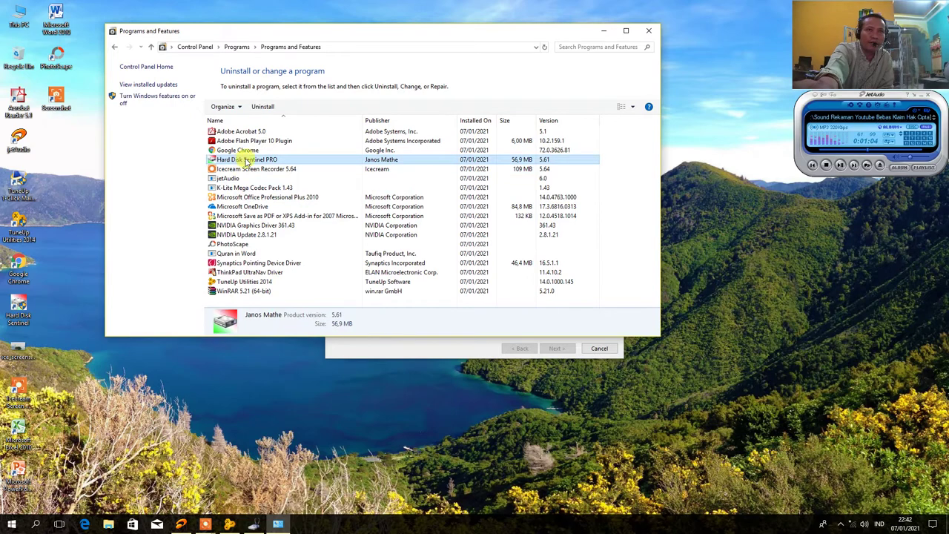
click(264, 106)
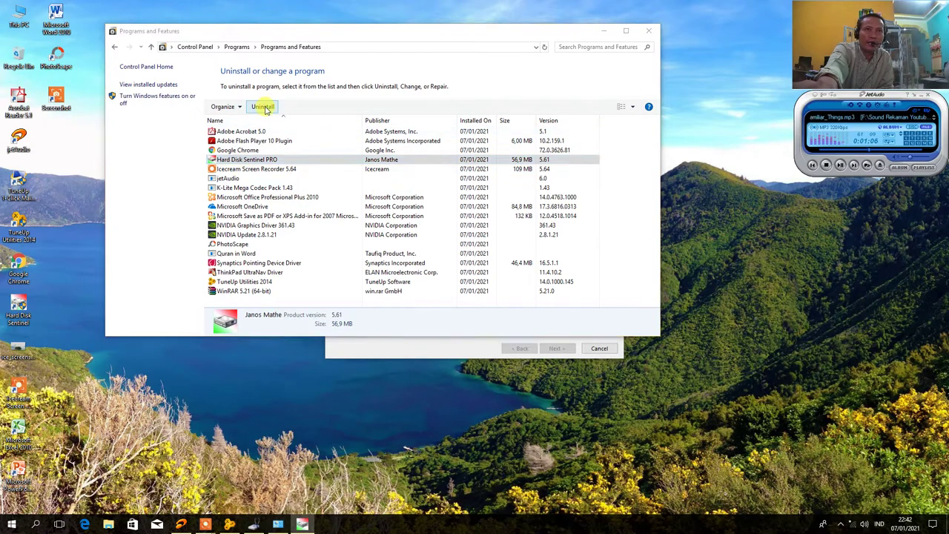
click(502, 295)
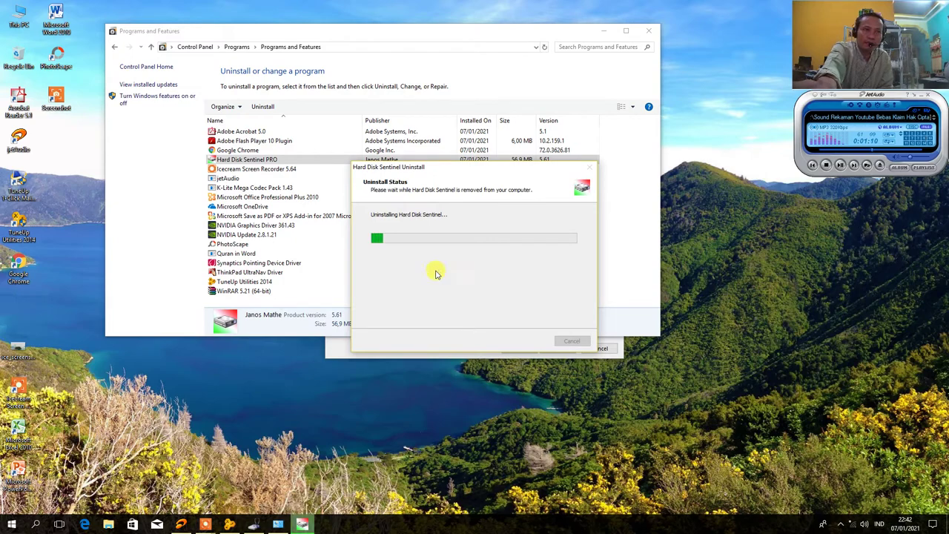
click(535, 296)
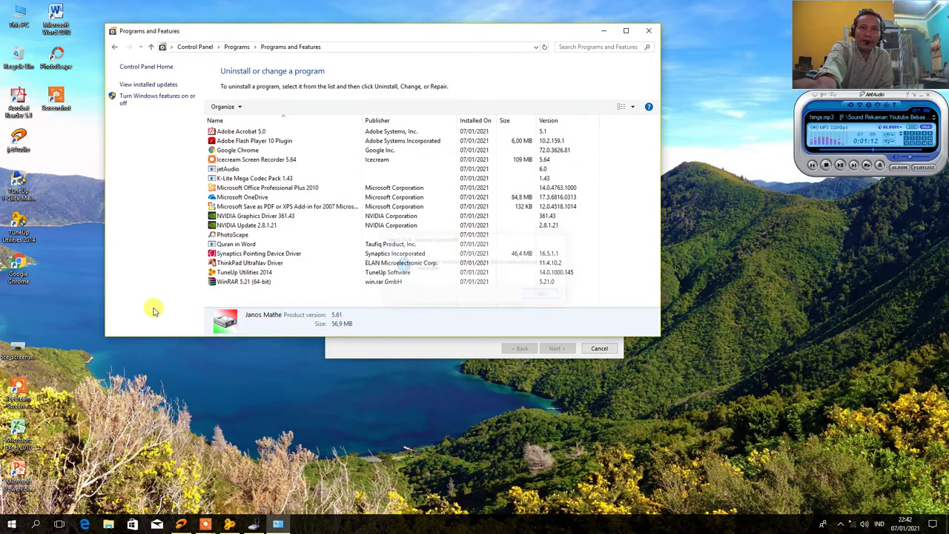
click(646, 33)
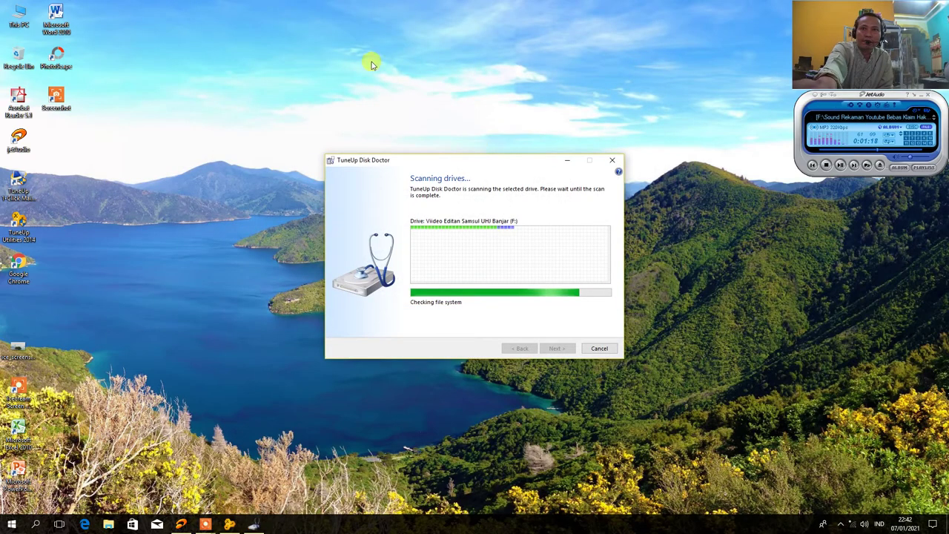
right_click(353, 41)
click(377, 70)
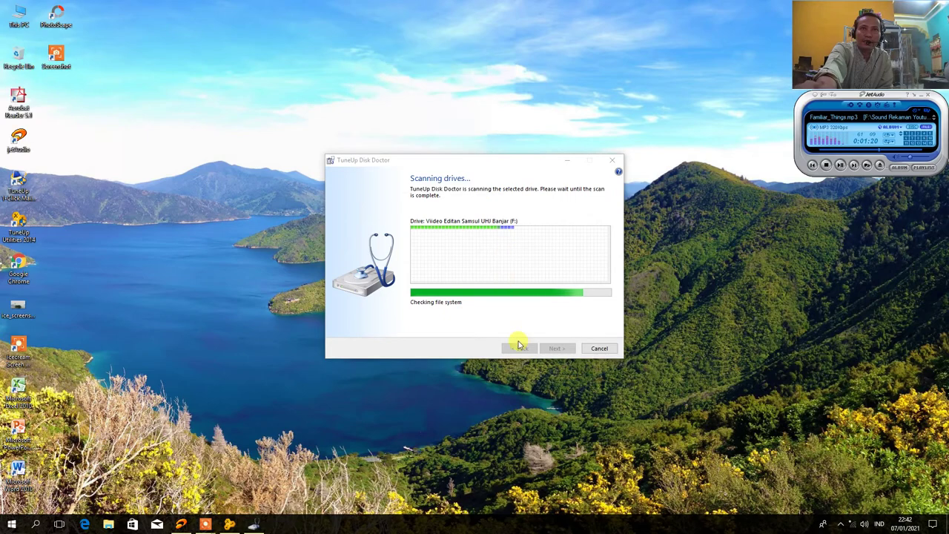
right_click(310, 30)
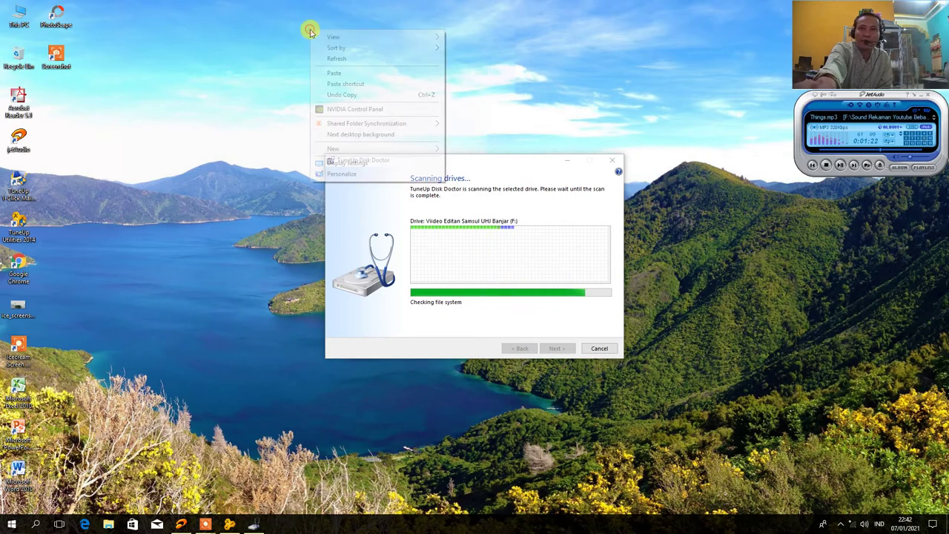
click(336, 60)
right_click(310, 32)
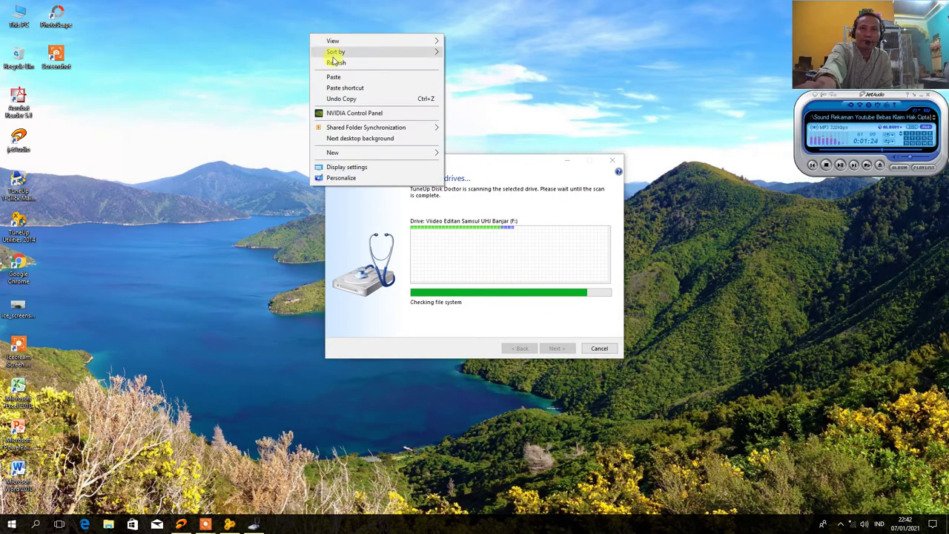
click(335, 58)
right_click(272, 22)
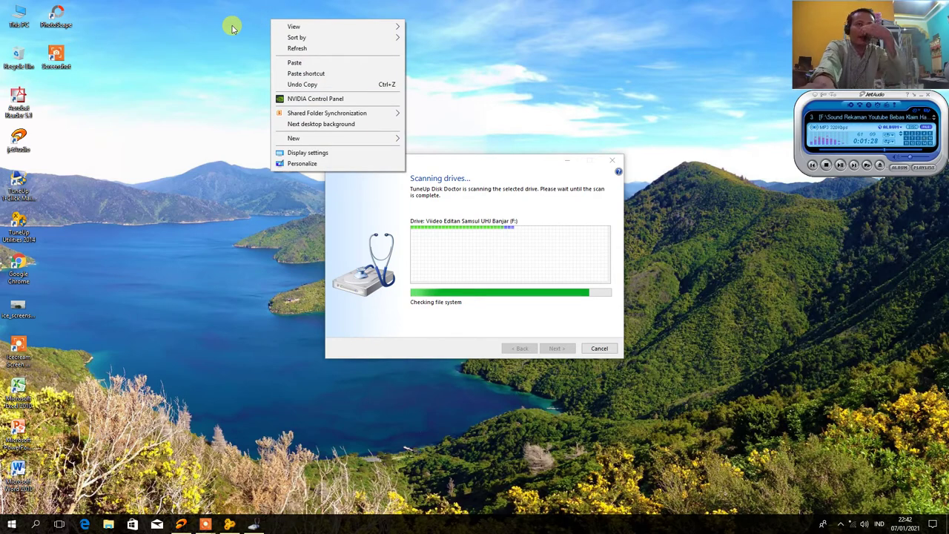
click(198, 29)
right_click(197, 31)
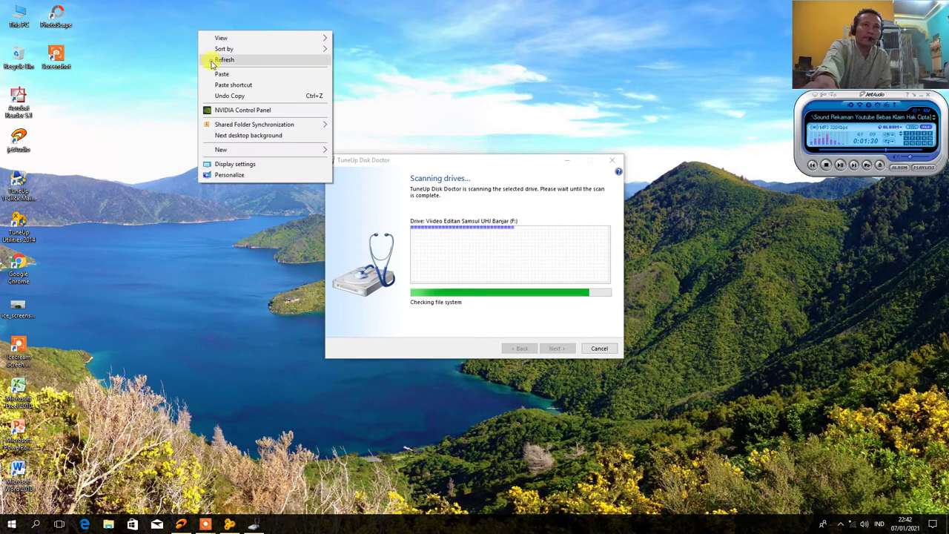
click(212, 63)
right_click(206, 41)
click(228, 71)
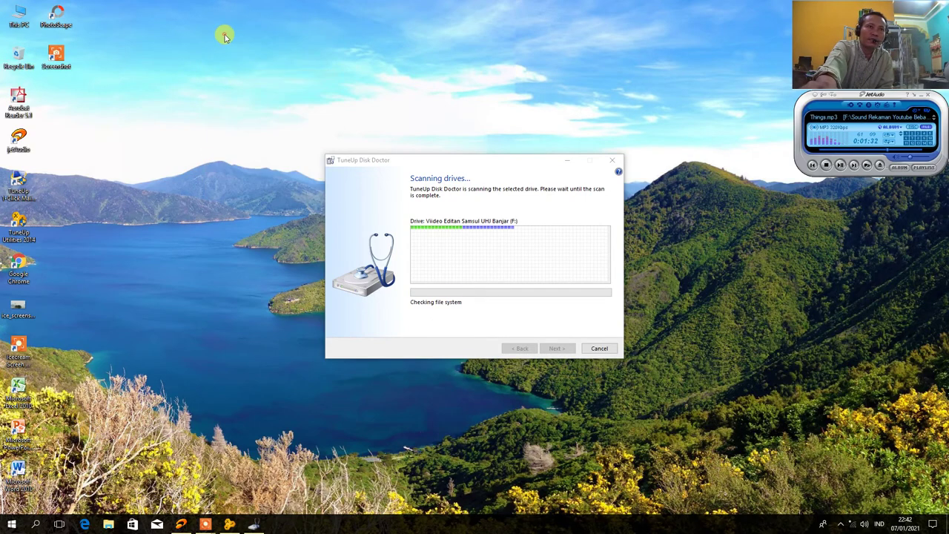
right_click(226, 37)
mouse_move(245, 43)
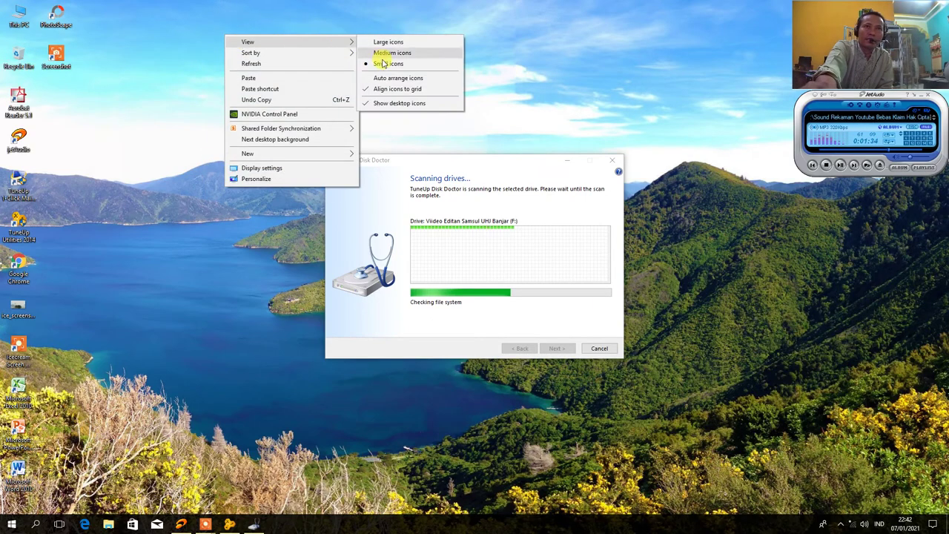
mouse_move(279, 61)
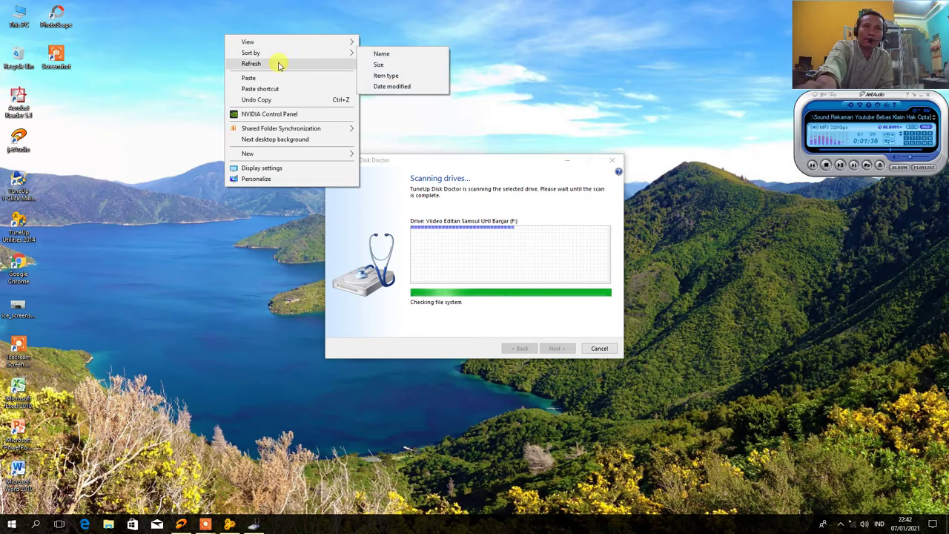
mouse_move(281, 52)
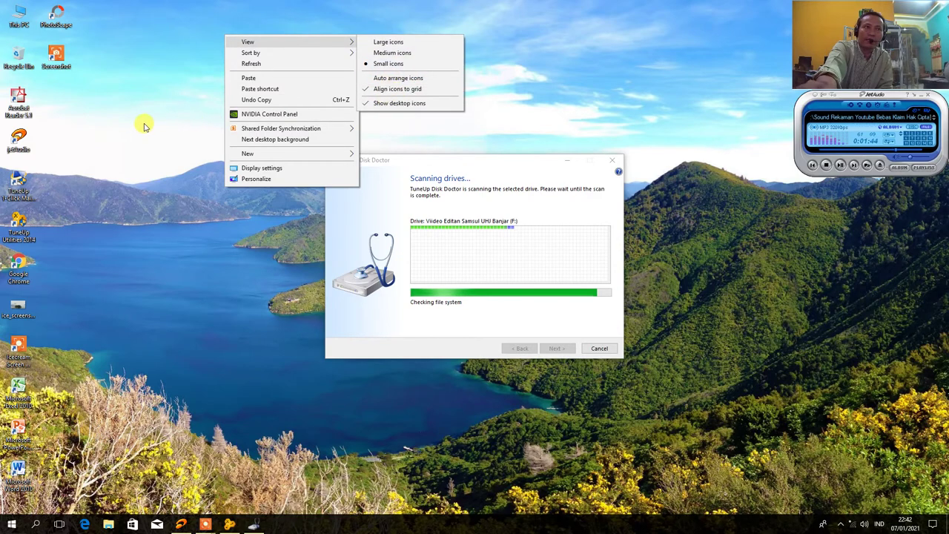
click(145, 126)
right_click(167, 79)
click(188, 108)
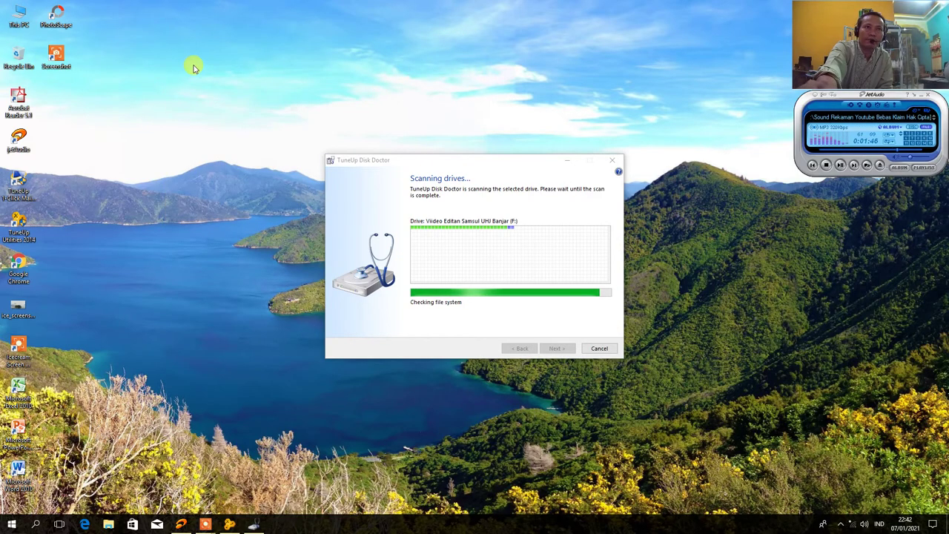
right_click(191, 62)
click(209, 96)
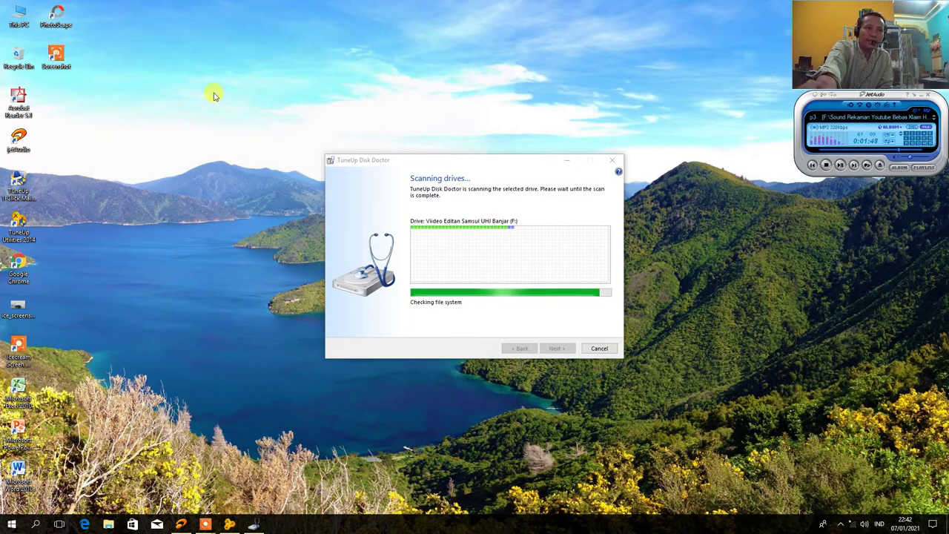
double_click(20, 23)
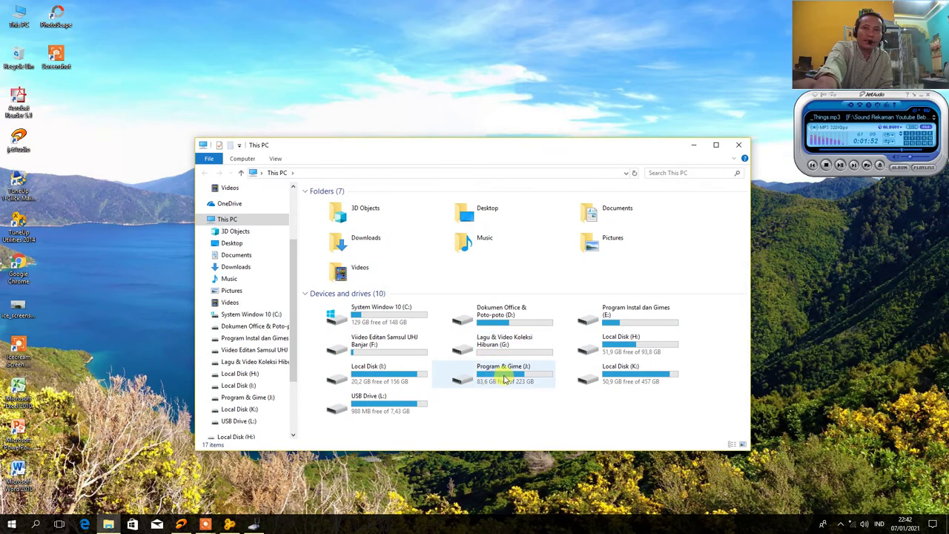
Step: Go to drive J:, Driver & Program Instal, then the Power_Quest_Partition_Magic_Win7 folder
click(504, 378)
double_click(504, 378)
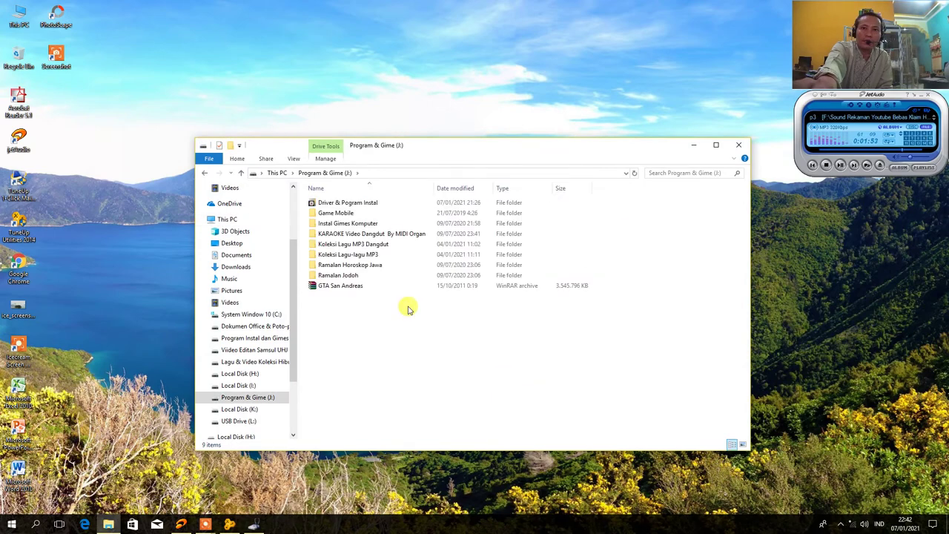
click(339, 204)
double_click(338, 205)
scroll(397, 366, down, 10)
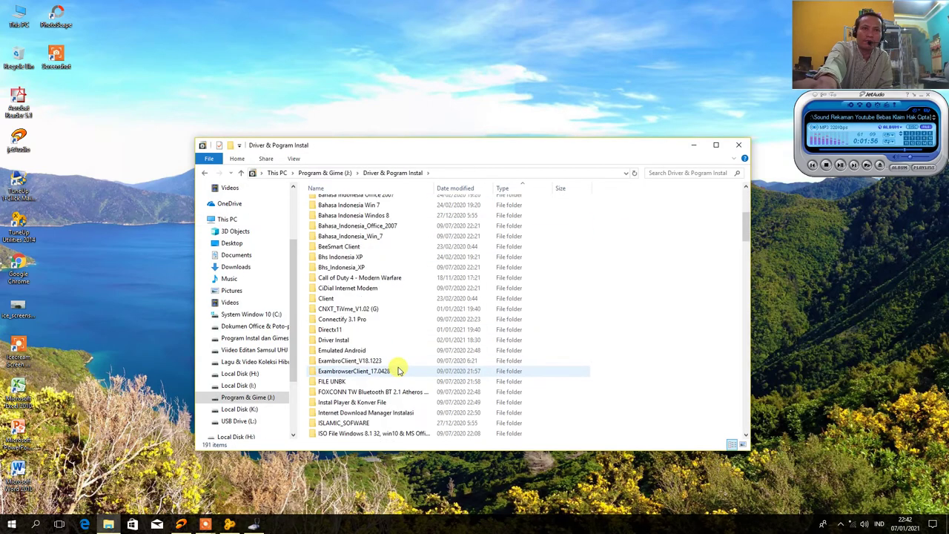
scroll(397, 368, down, 8)
click(387, 341)
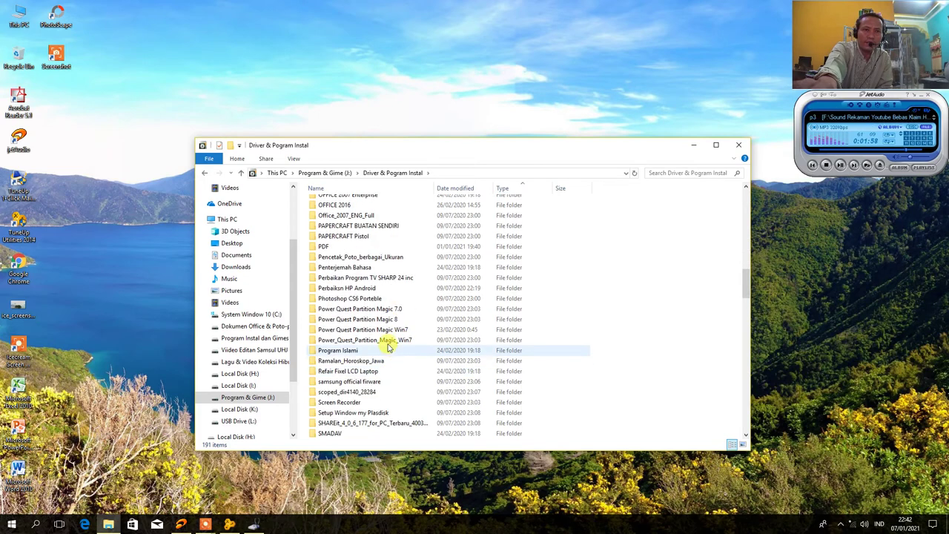
double_click(387, 341)
Step: Run pwhe5 setup: accept the license, keep default folders, add a desktop icon, install
click(330, 206)
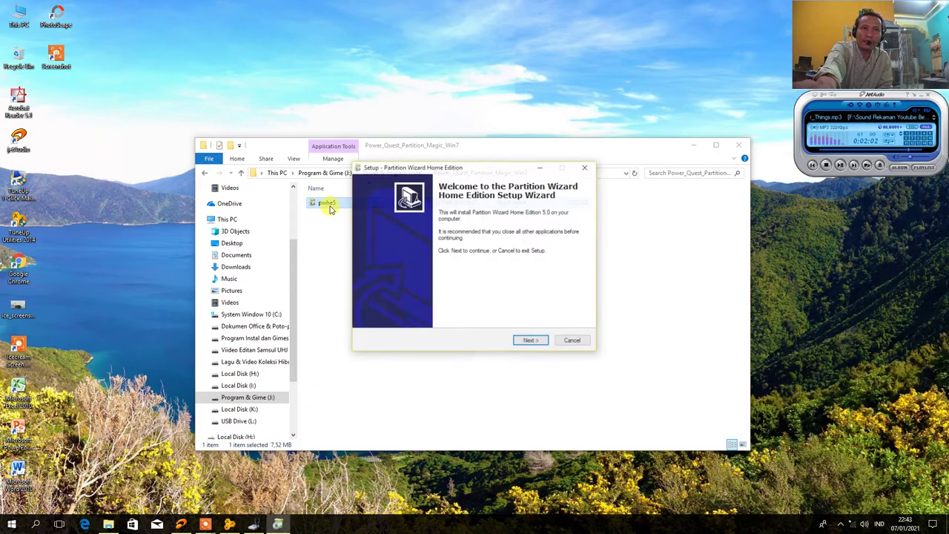
click(531, 341)
click(384, 310)
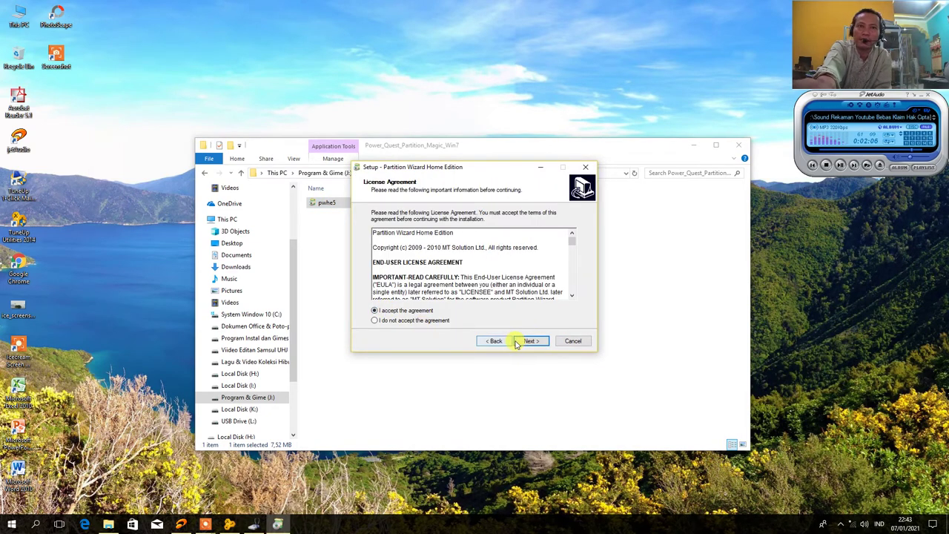
click(528, 341)
click(528, 342)
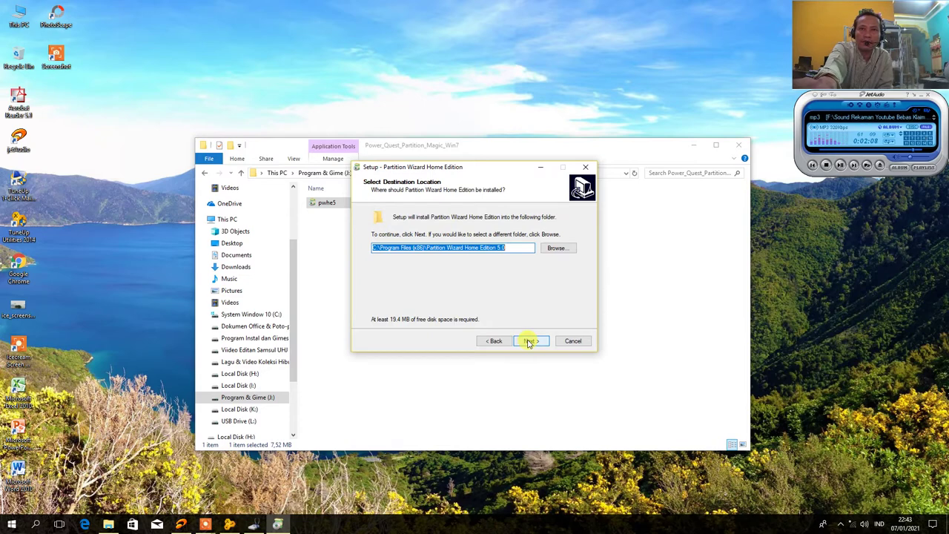
click(528, 341)
click(529, 341)
click(376, 238)
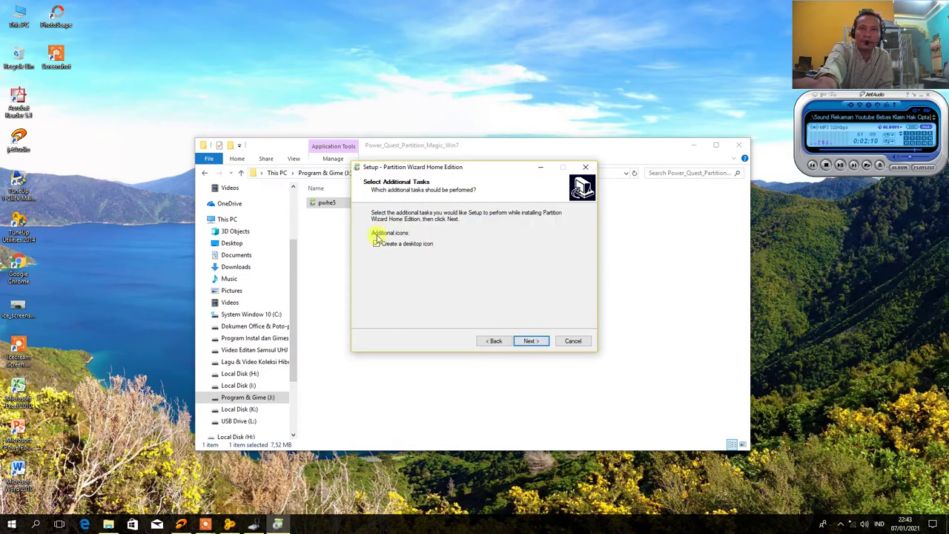
click(530, 340)
click(531, 340)
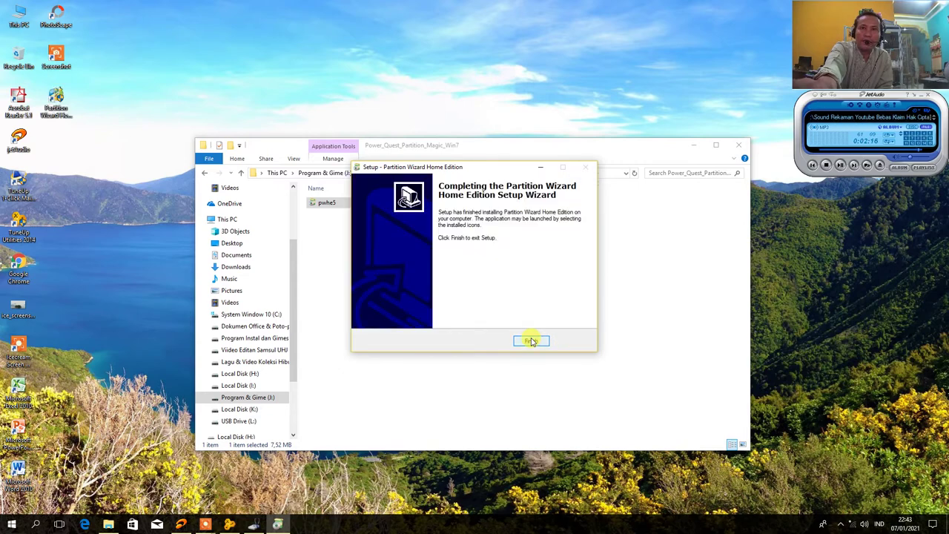
click(530, 341)
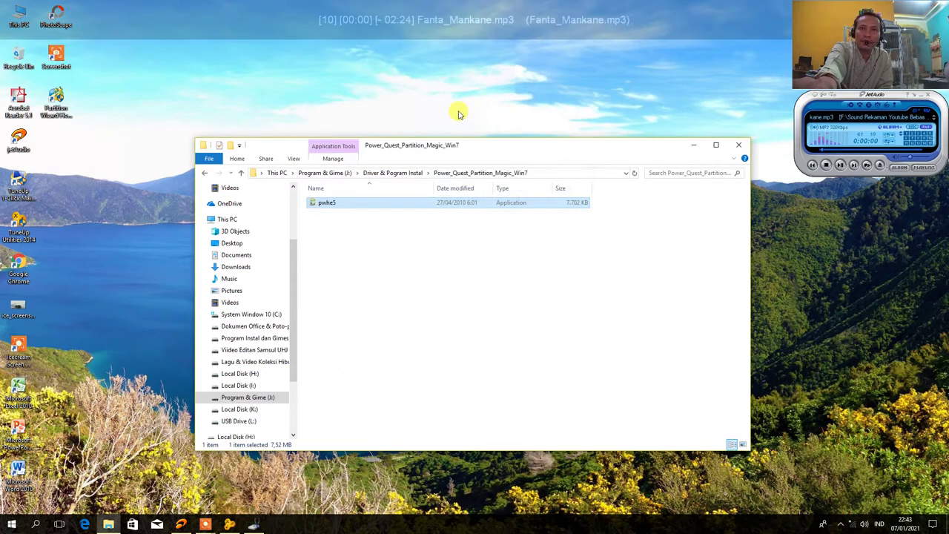
Step: Close File Explorer, refresh the desktop, and bring Partition Wizard in front of the scan
click(735, 150)
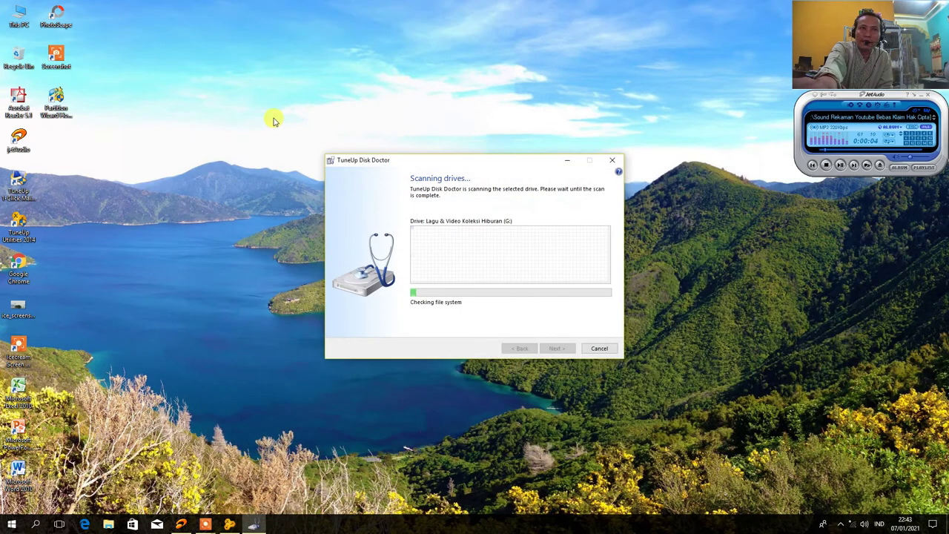
click(54, 107)
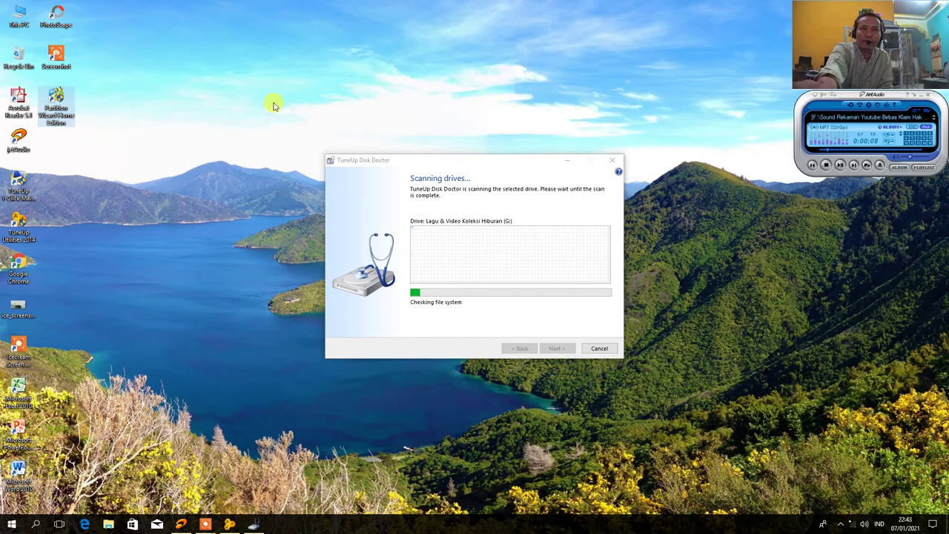
right_click(249, 67)
click(266, 92)
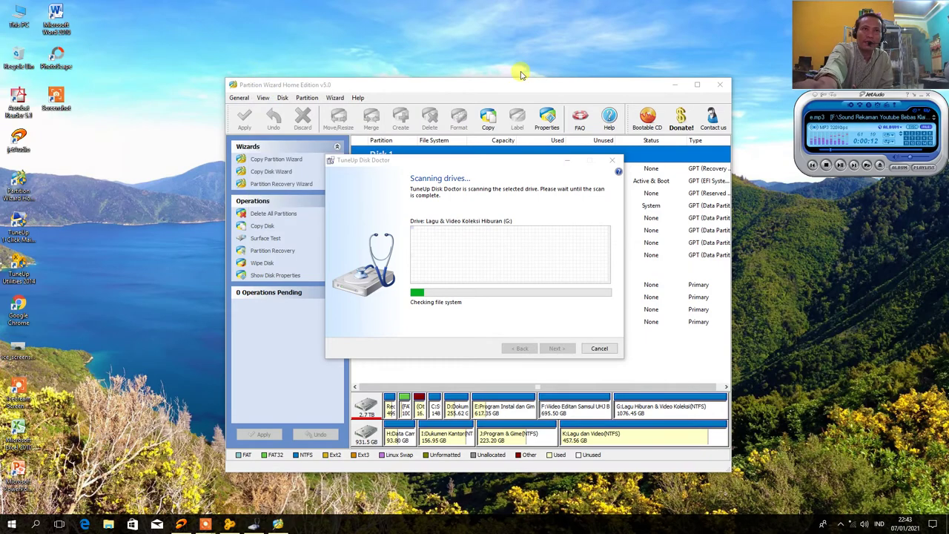
click(468, 88)
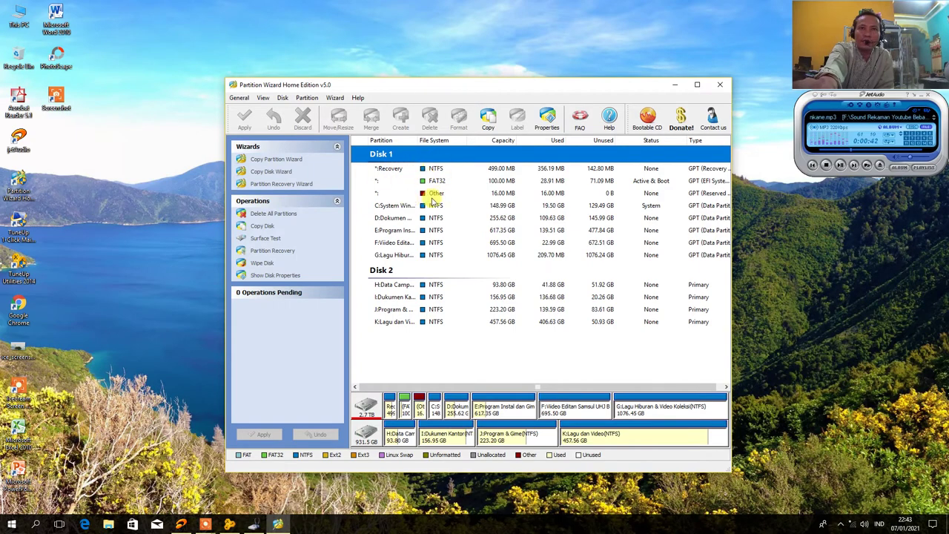
Step: Review partitions D: through G: on Disk 1 and H: on Disk 2, then close Partition Wizard
click(393, 220)
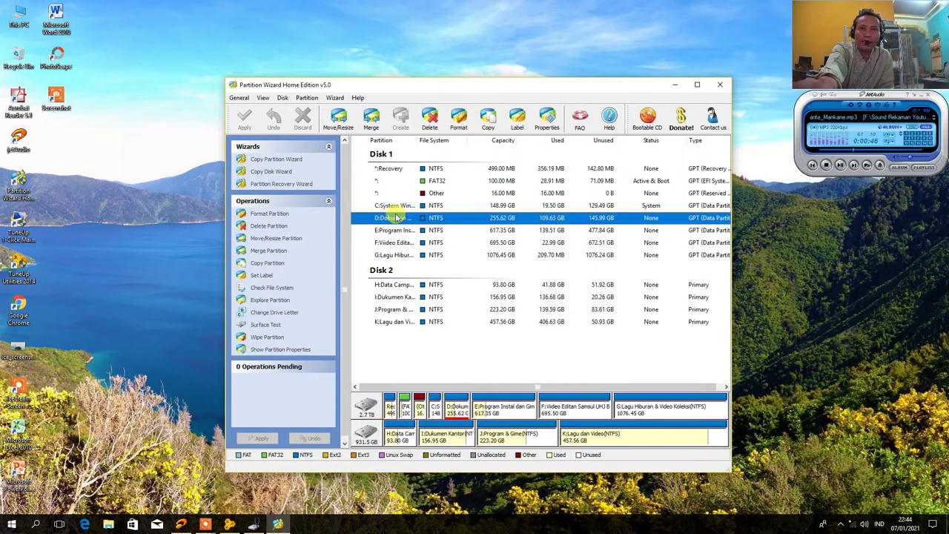
click(392, 230)
click(401, 242)
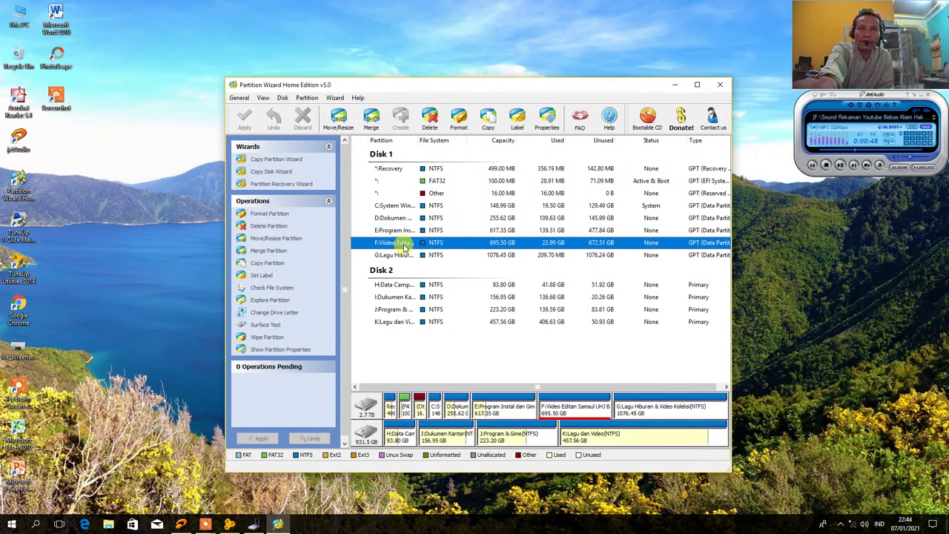
click(398, 257)
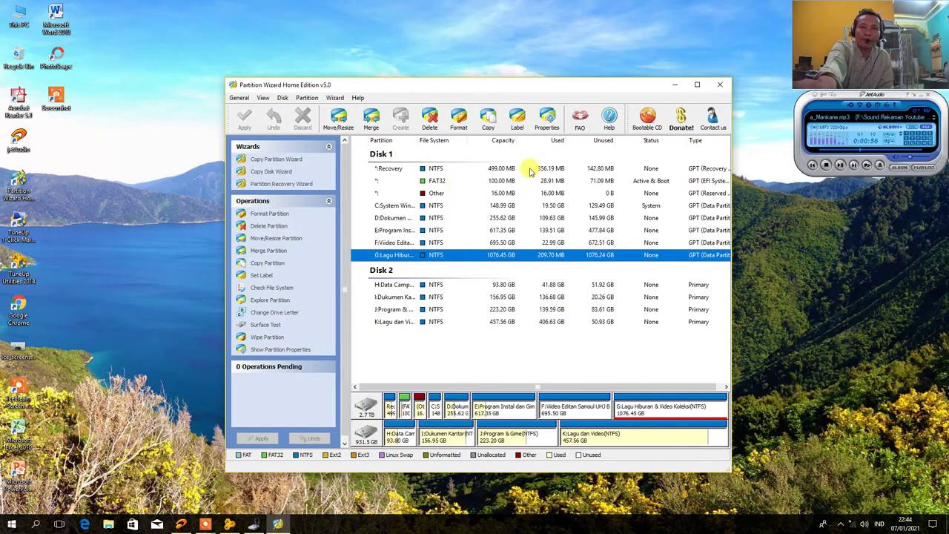
click(386, 287)
key(Down)
key(Down)
key(Down)
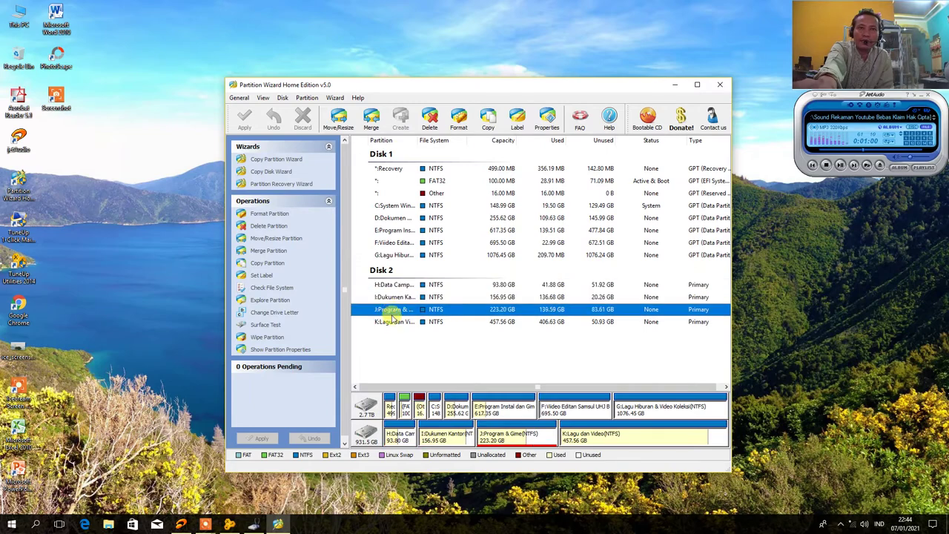
key(Up)
key(Up)
key(Up)
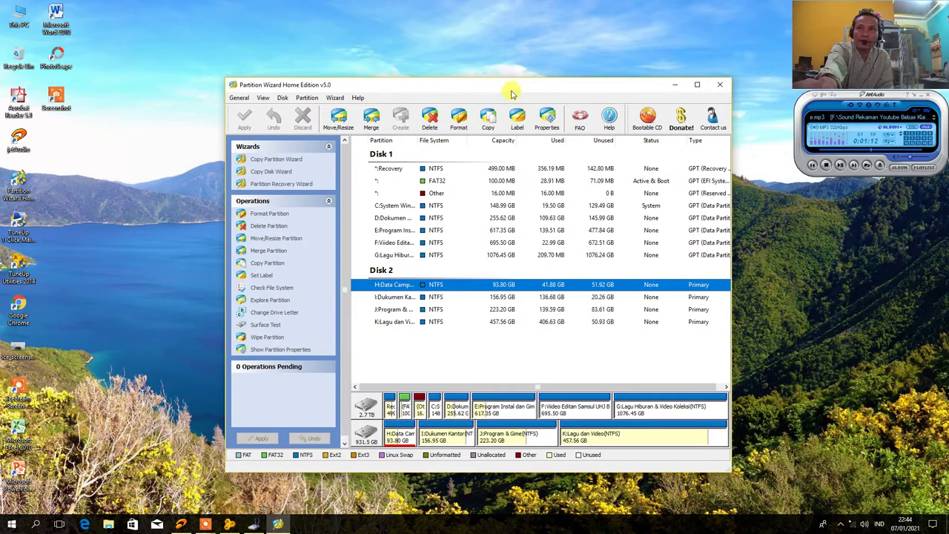
drag(500, 90, 460, 63)
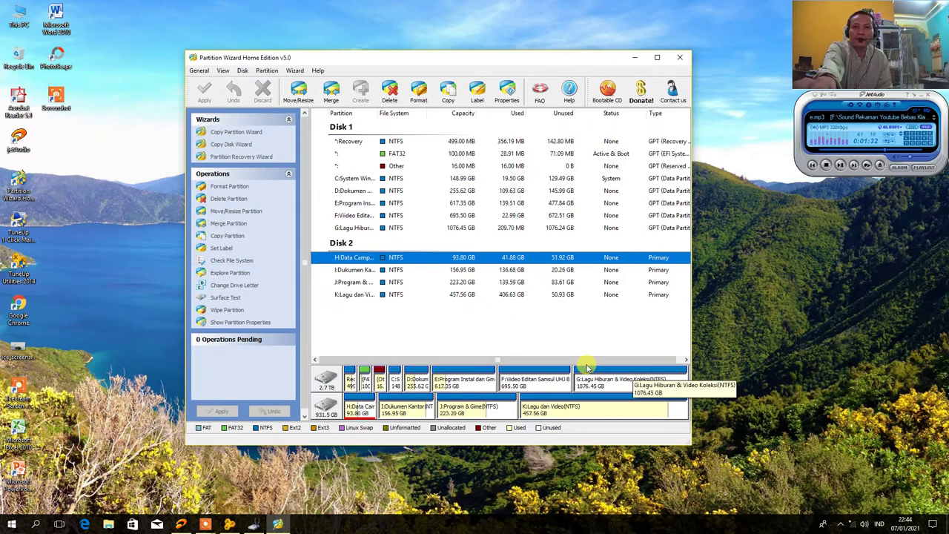
click(679, 57)
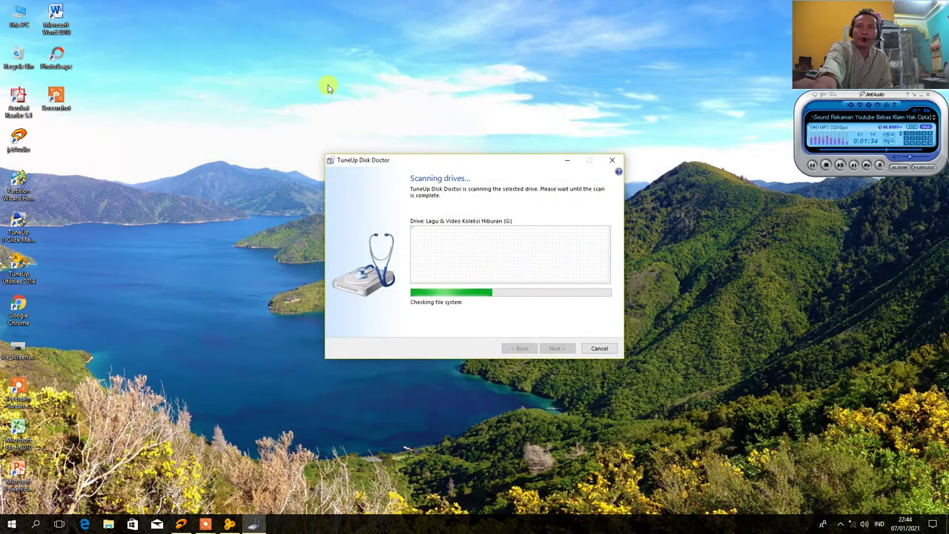
Step: Check the screen recorder's controls from the taskbar and reopen Windows search
click(37, 524)
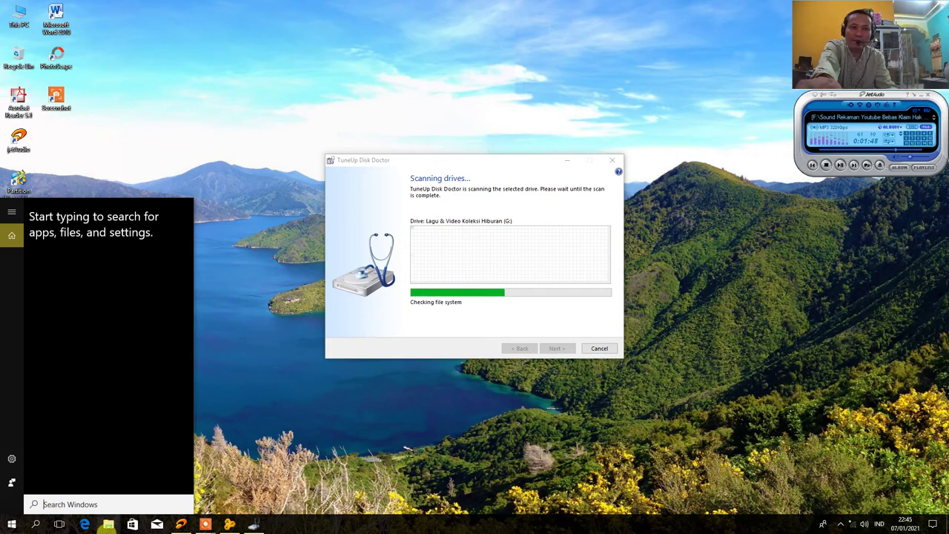
click(204, 525)
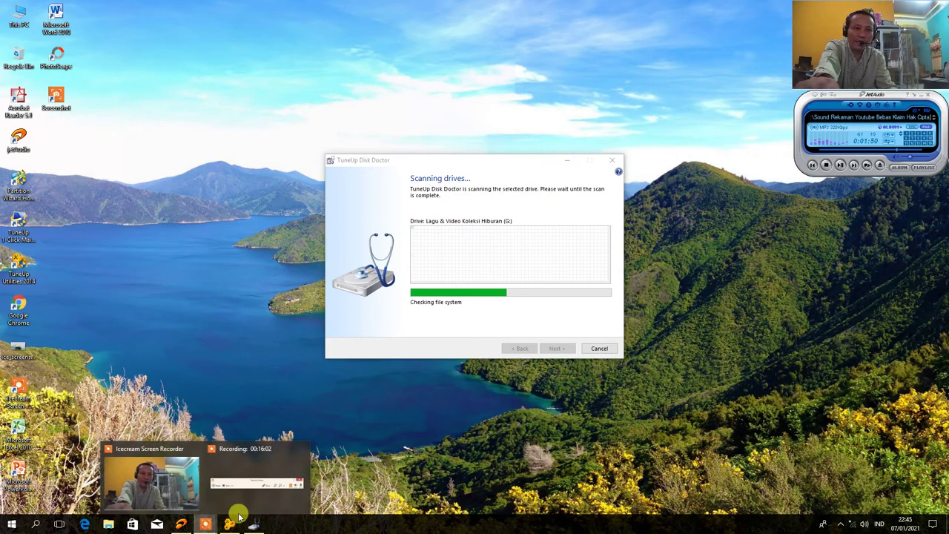
click(259, 496)
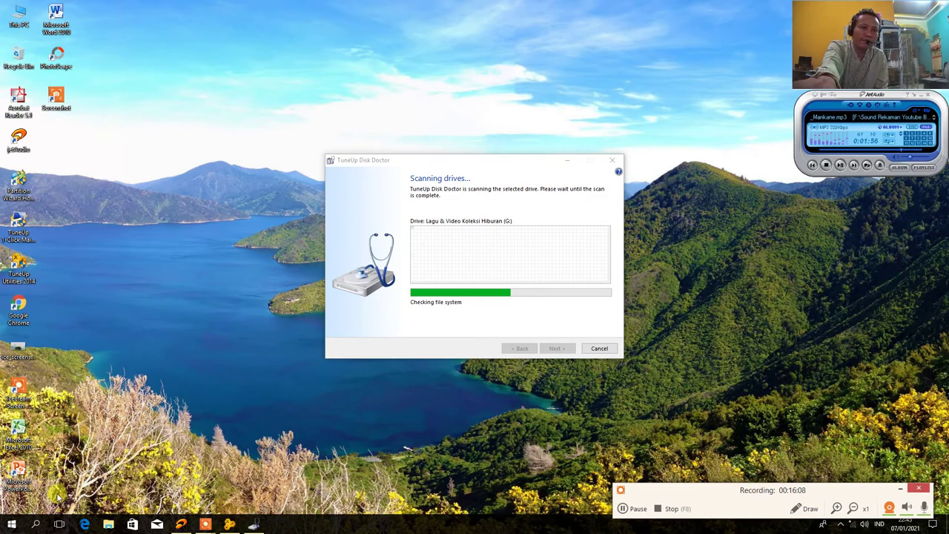
click(35, 522)
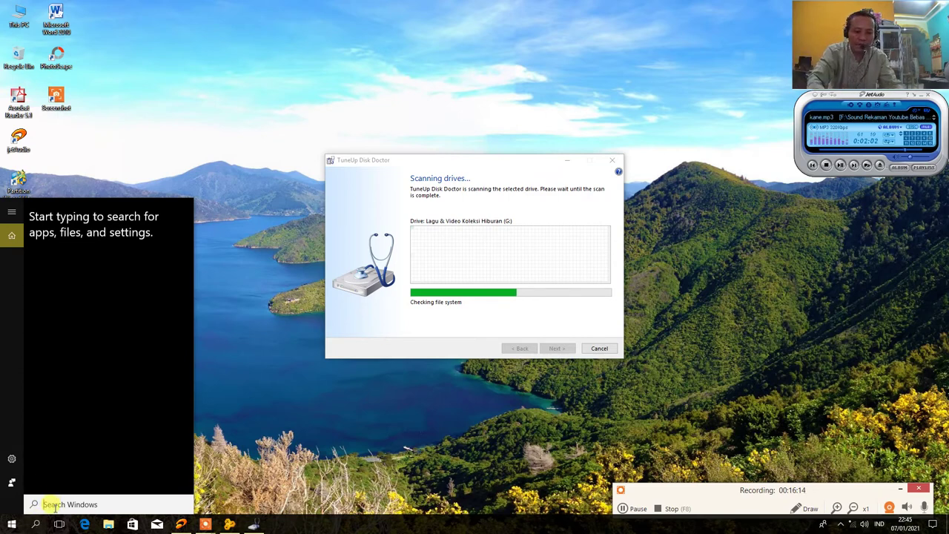
Step: Search 'con' for Control Panel and uninstall Partition Wizard Home Edition 5.0, confirming removal
text(con)
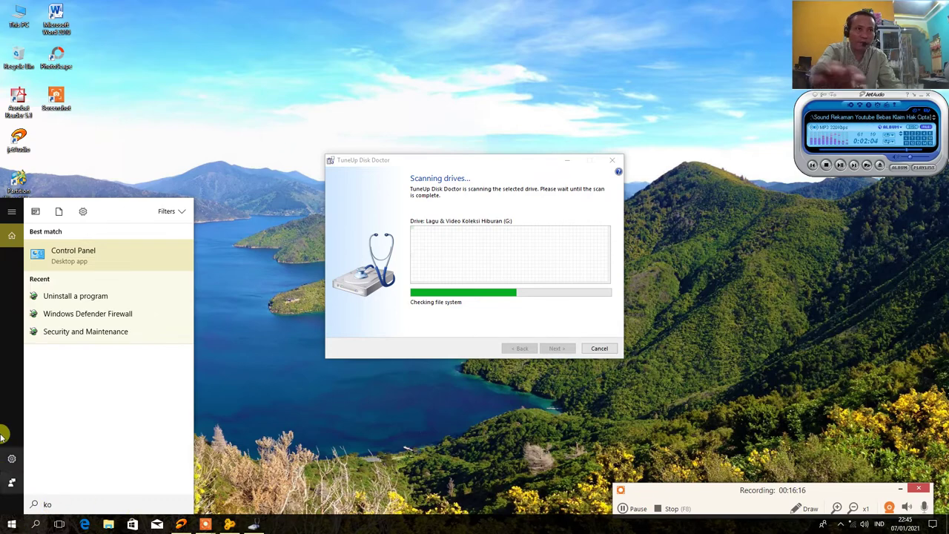
click(73, 256)
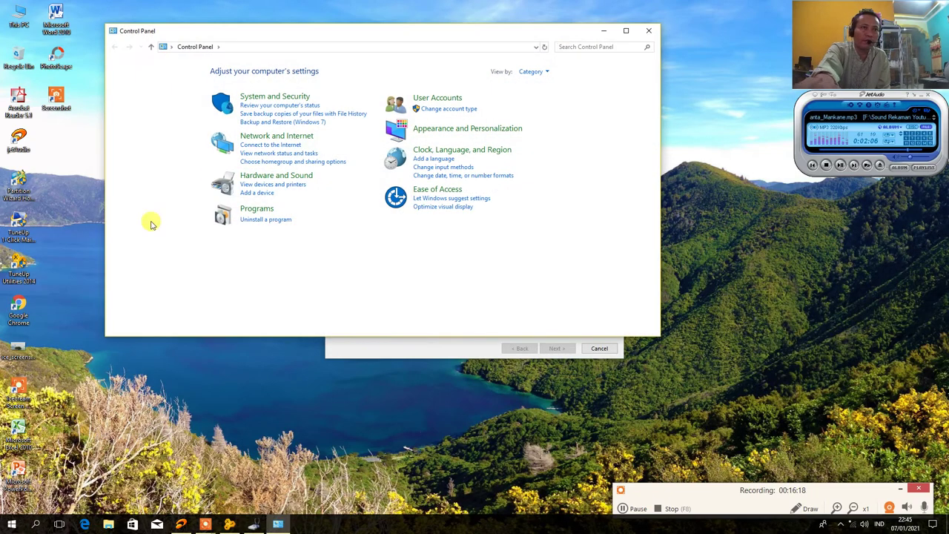
click(250, 220)
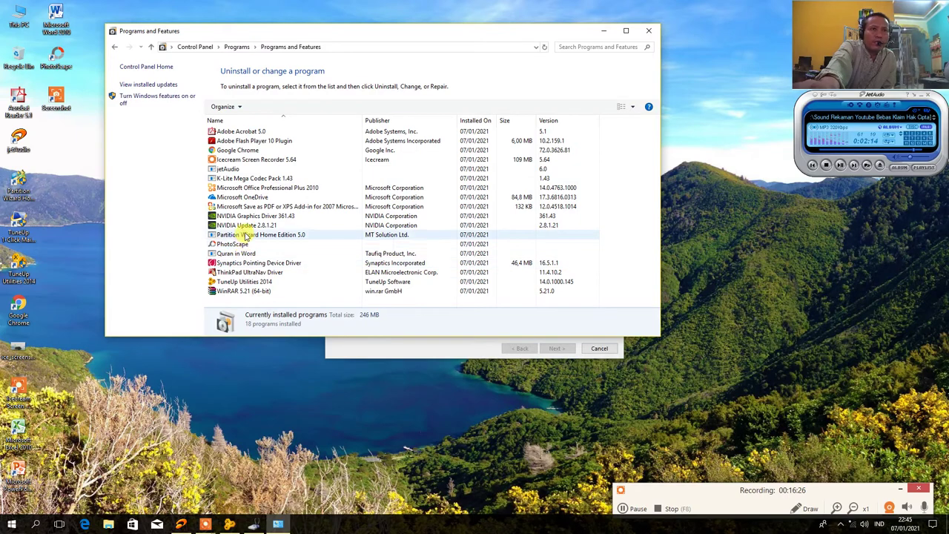
click(249, 236)
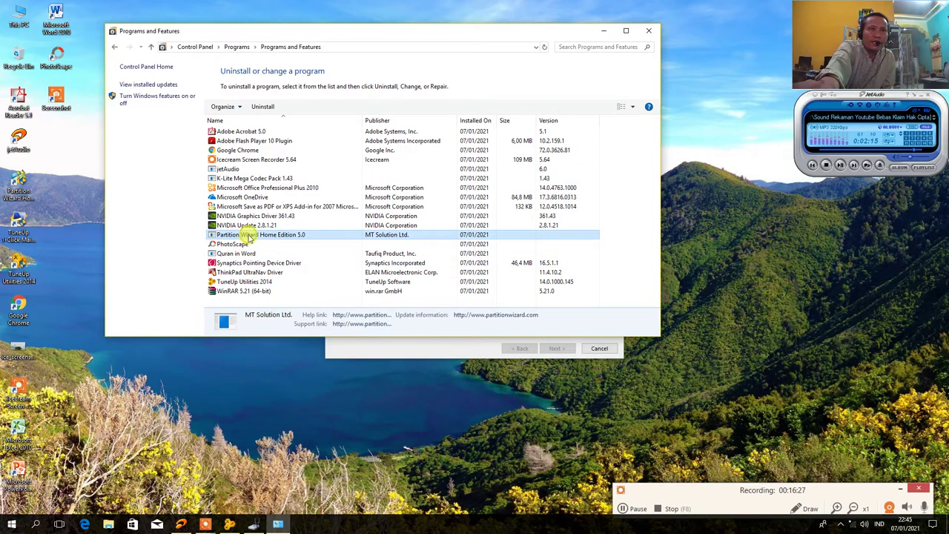
click(262, 107)
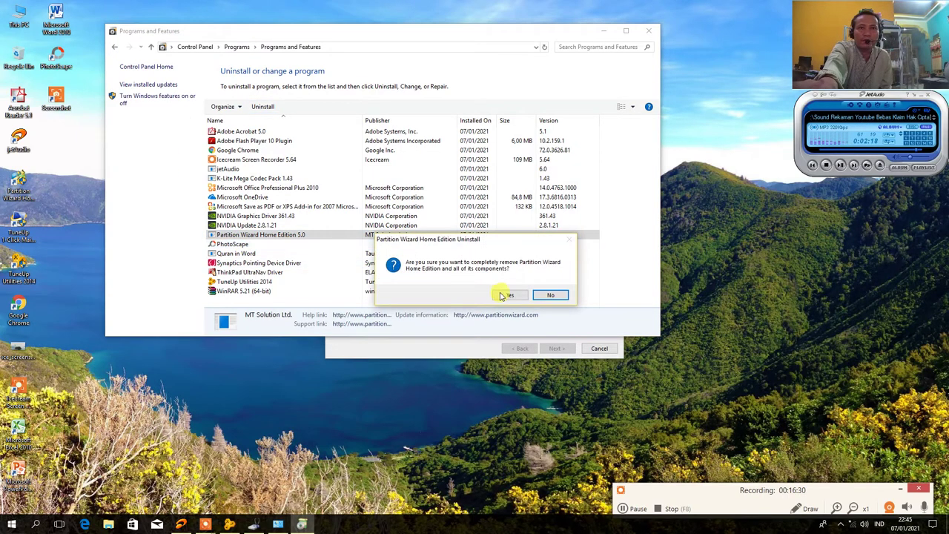
click(504, 295)
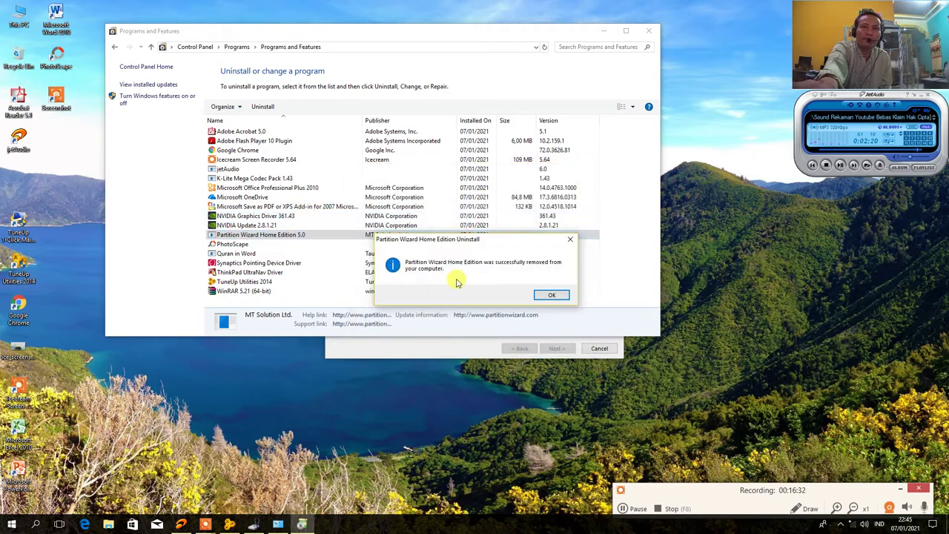
click(552, 295)
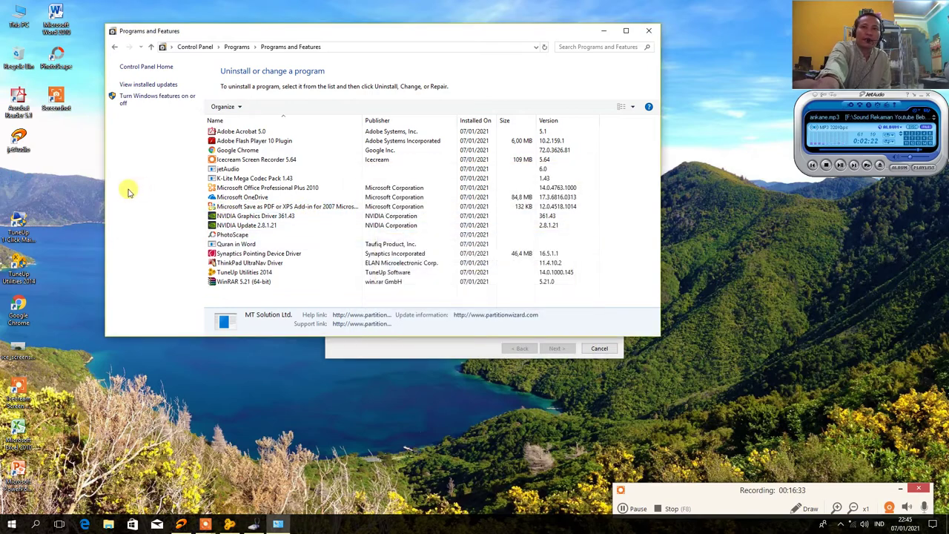
right_click(79, 158)
Step: Refresh the desktop and close the Programs and Features window
click(90, 185)
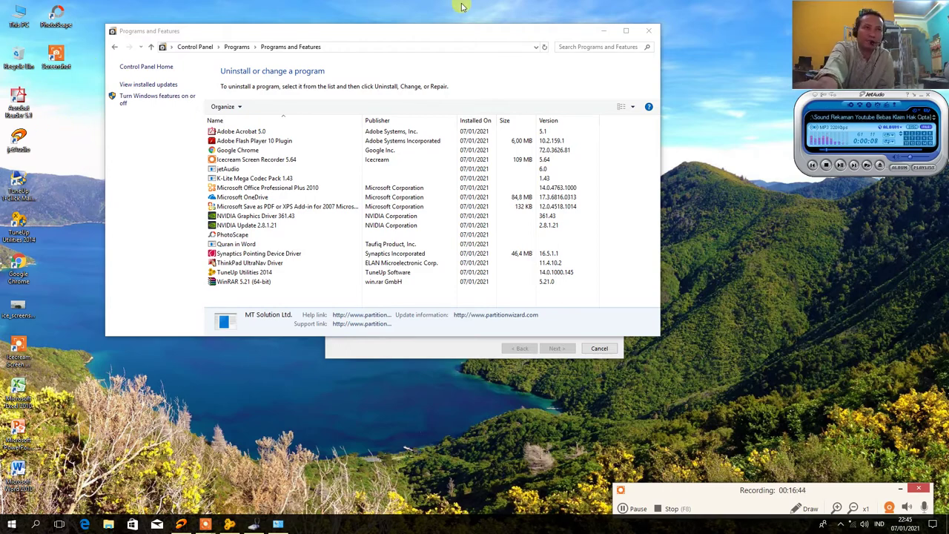
click(422, 31)
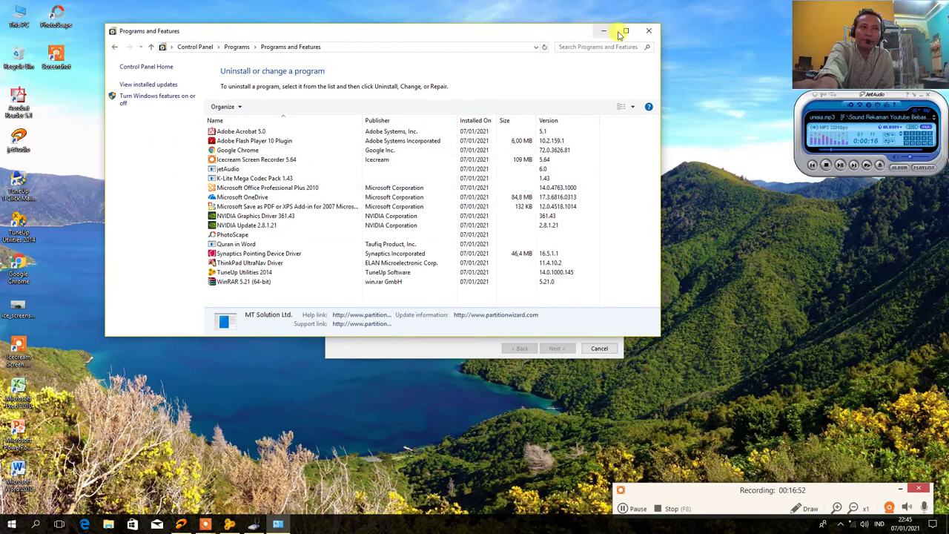
click(649, 30)
Step: Refresh the desktop six more times from its right-click menu
right_click(259, 29)
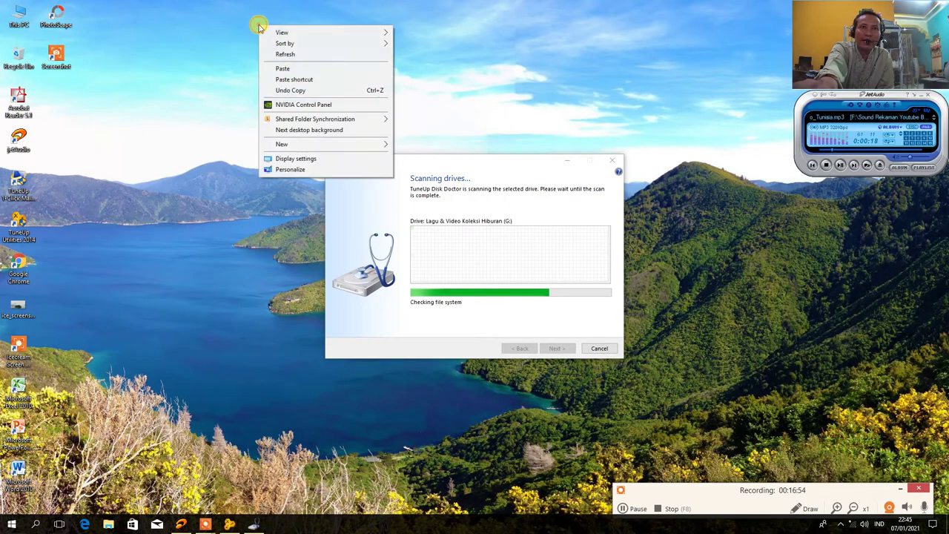
click(288, 56)
right_click(229, 38)
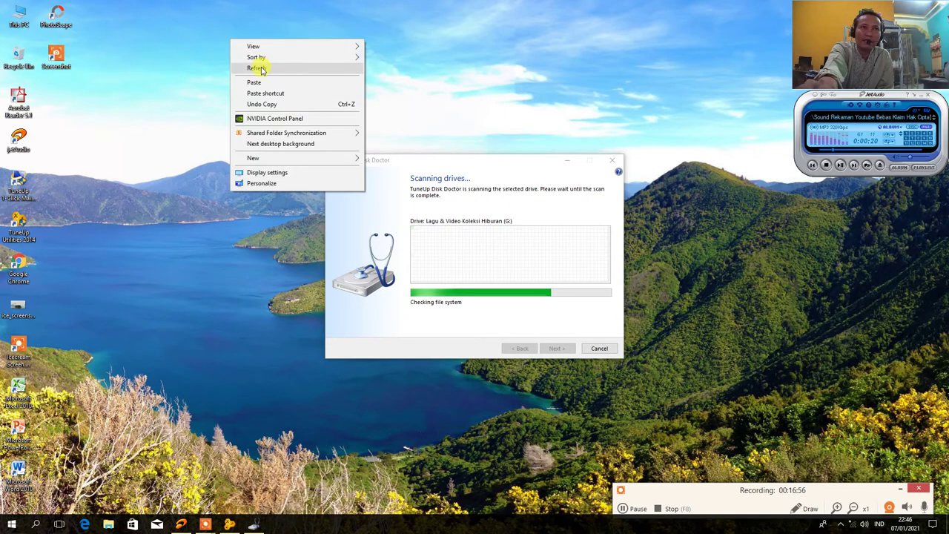
click(259, 67)
right_click(261, 45)
click(294, 75)
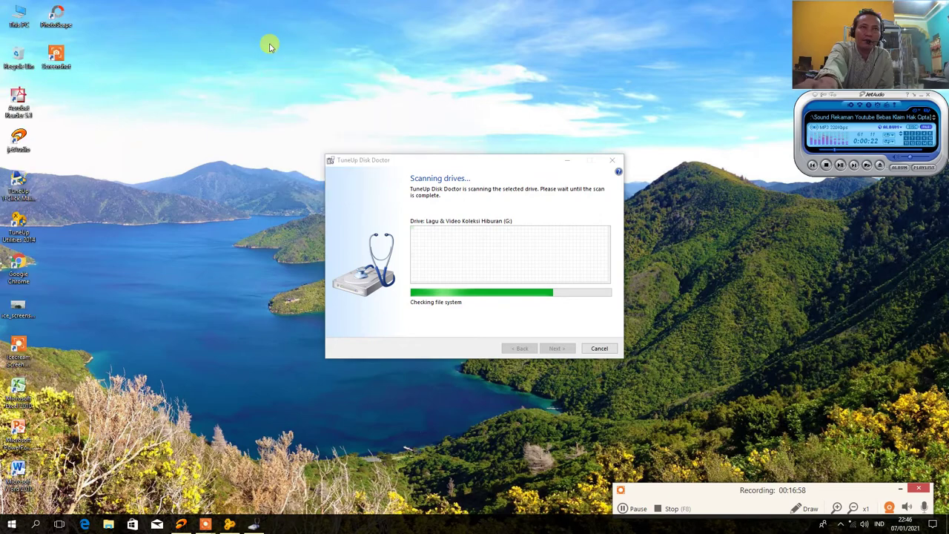
right_click(268, 43)
click(313, 74)
right_click(259, 31)
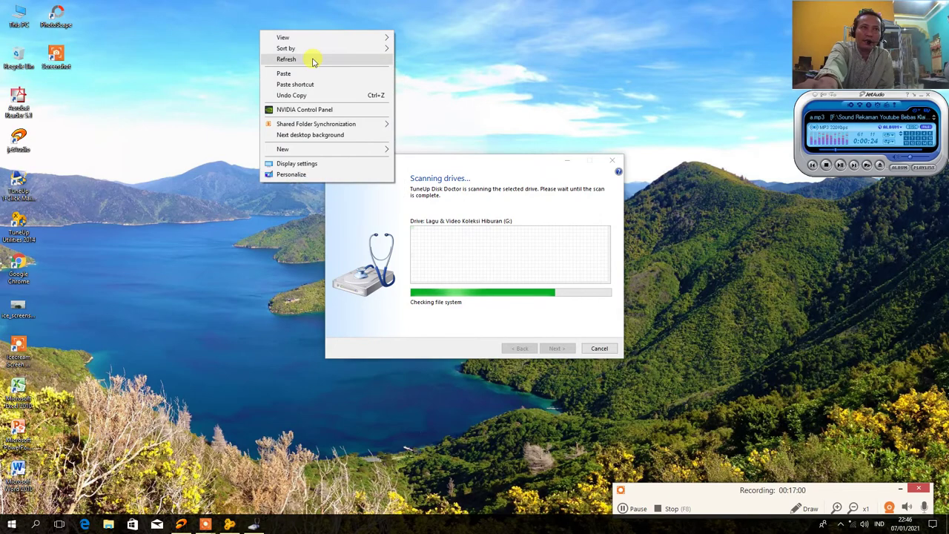
click(311, 58)
right_click(286, 43)
click(312, 72)
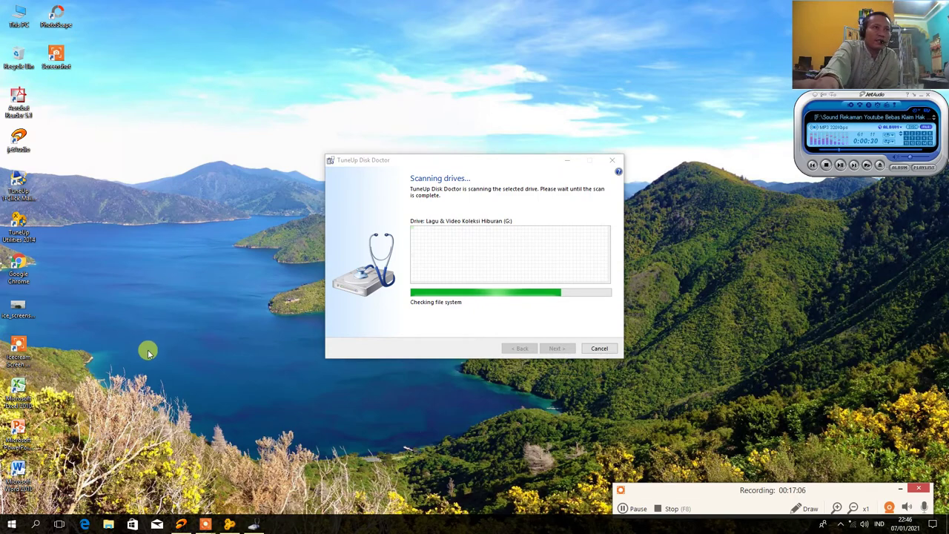
Step: Launch Word 2010 and clear check-spelling-as-you-type, mark-grammar-errors and grammar-with-spelling in Proofing
double_click(22, 468)
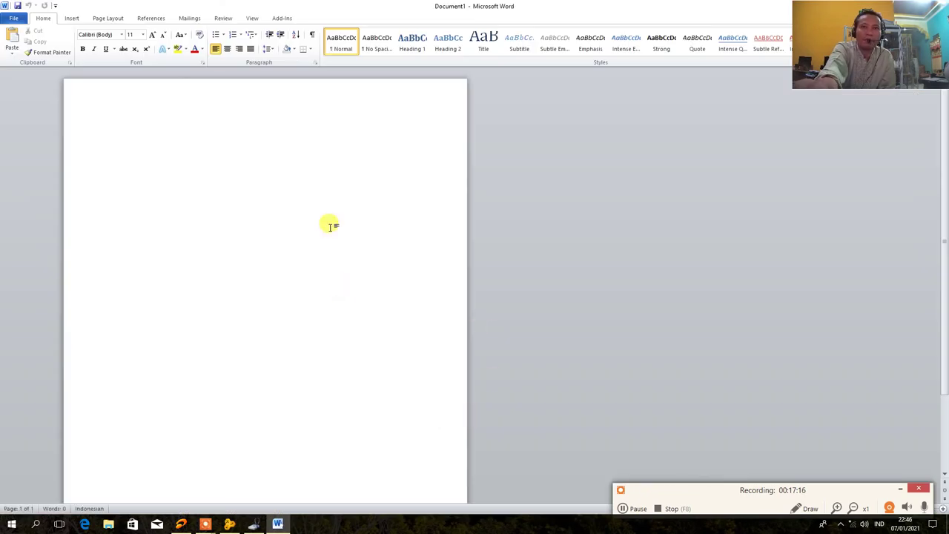
right_click(14, 20)
click(35, 28)
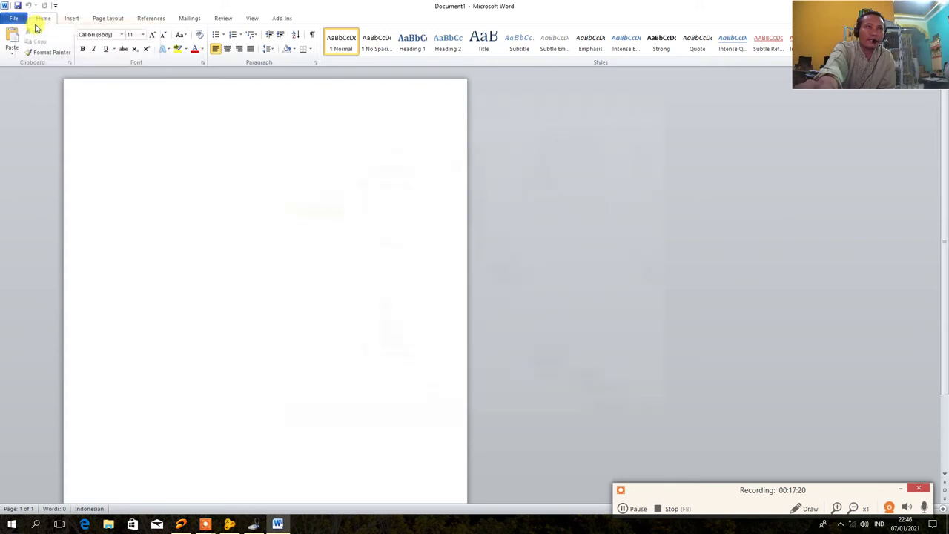
click(305, 141)
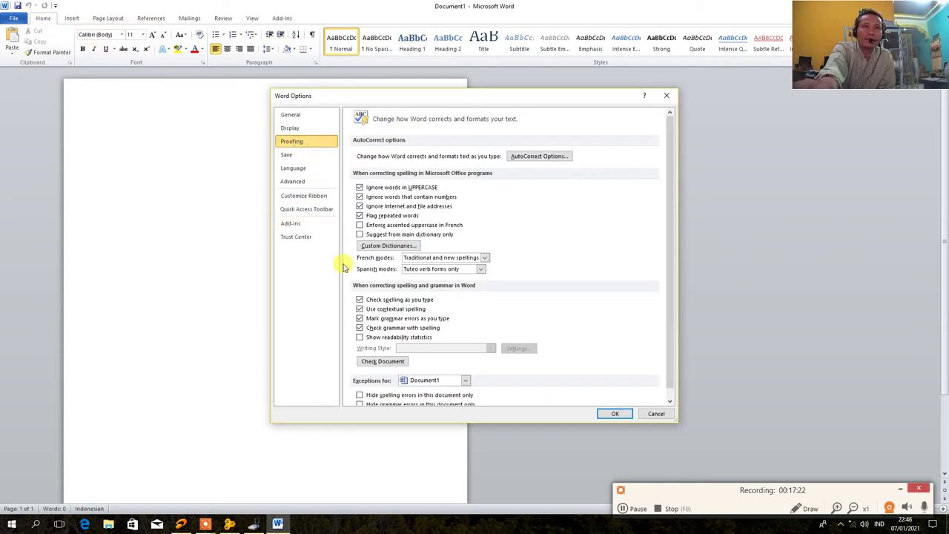
click(360, 328)
click(359, 317)
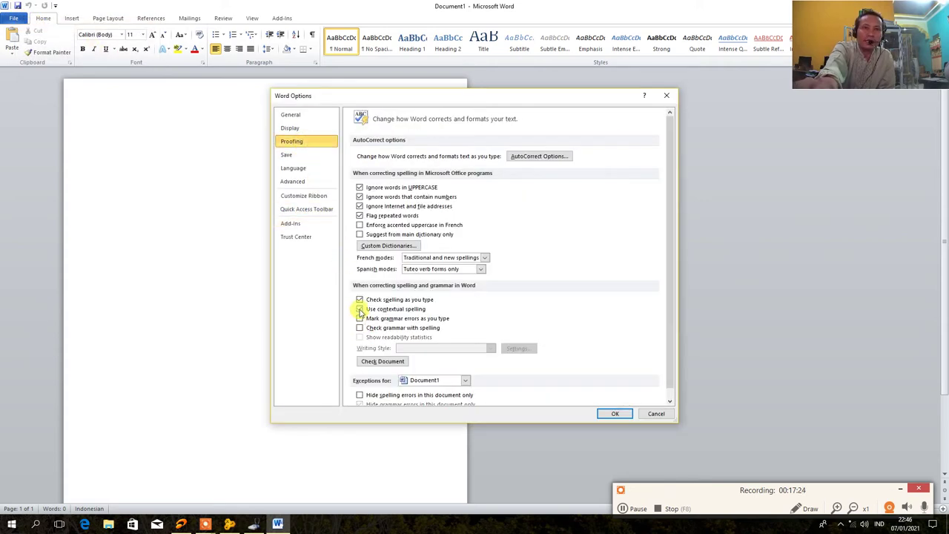
click(359, 300)
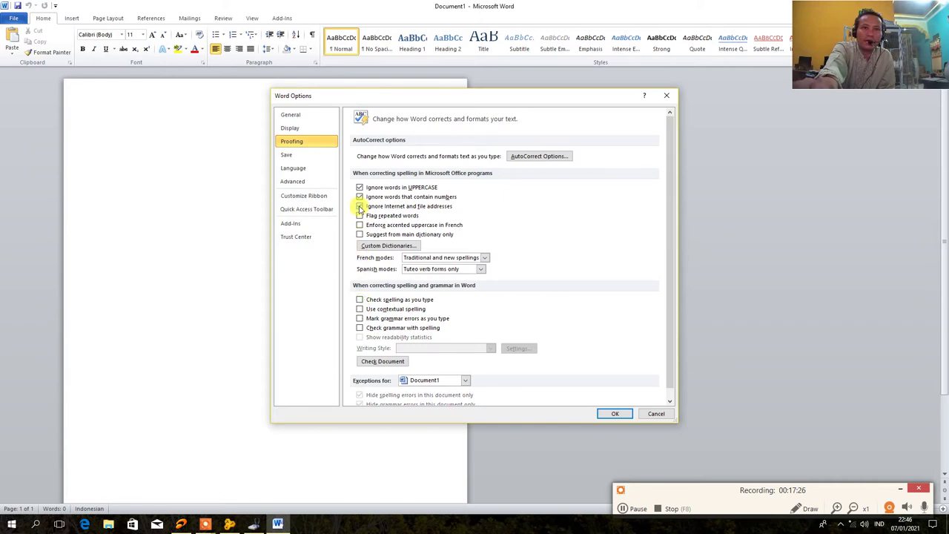
Step: Set Word's default file location to drive D: (Dokumen Office & Poto-poto) in Save options
click(286, 154)
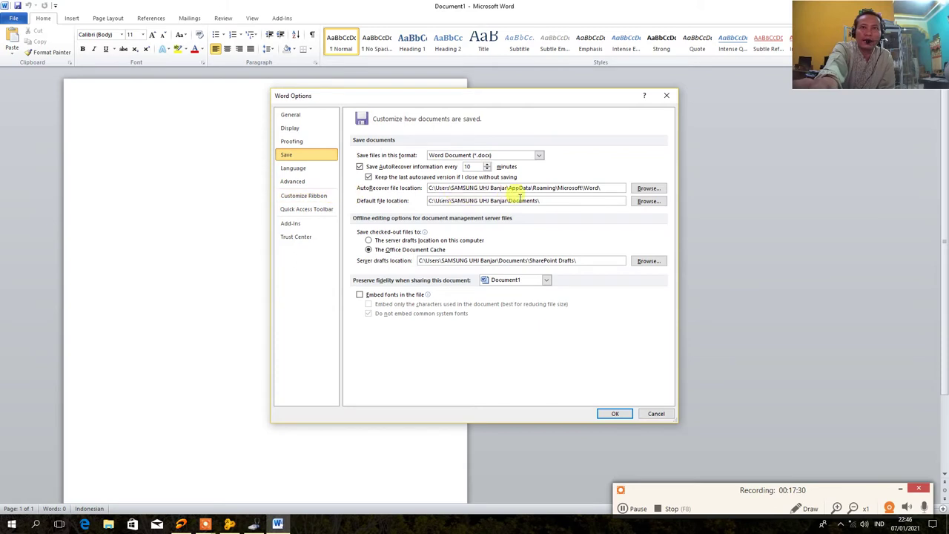
click(654, 201)
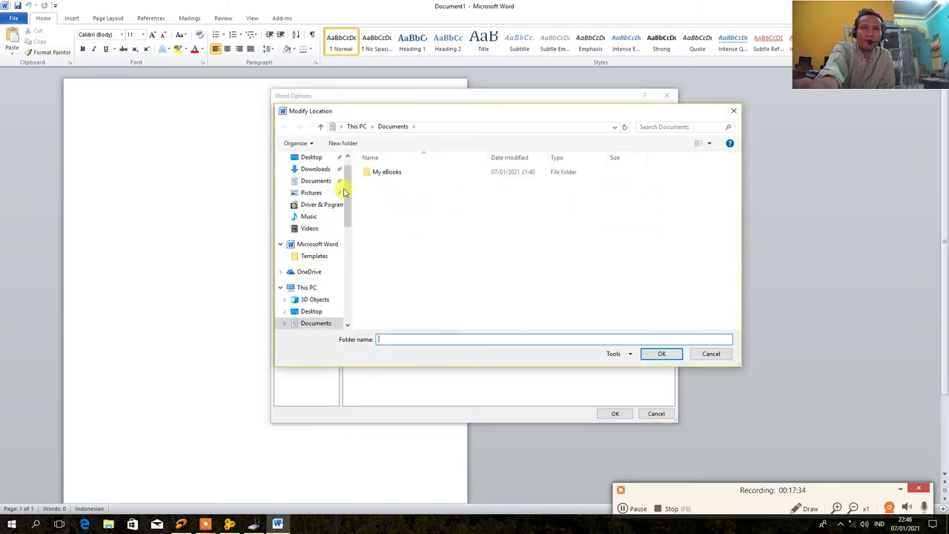
drag(344, 192, 346, 219)
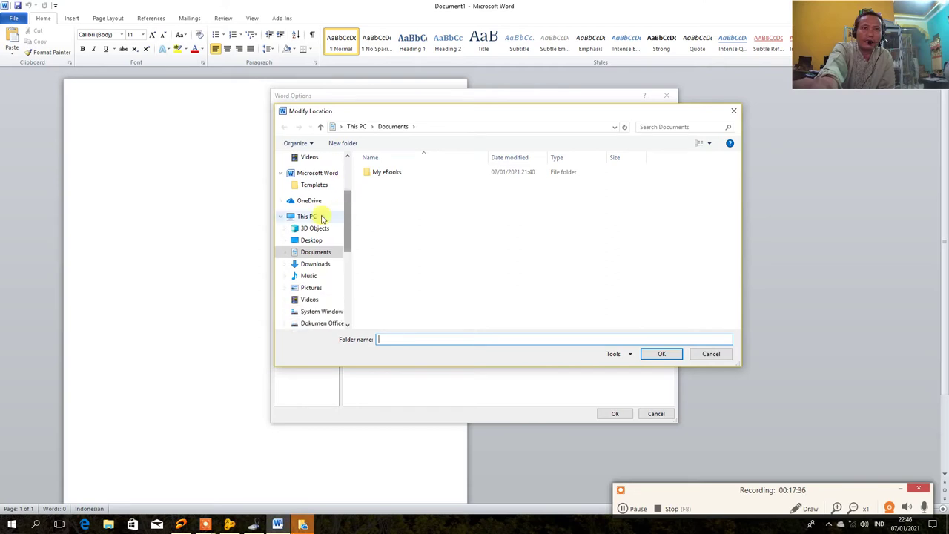
click(315, 216)
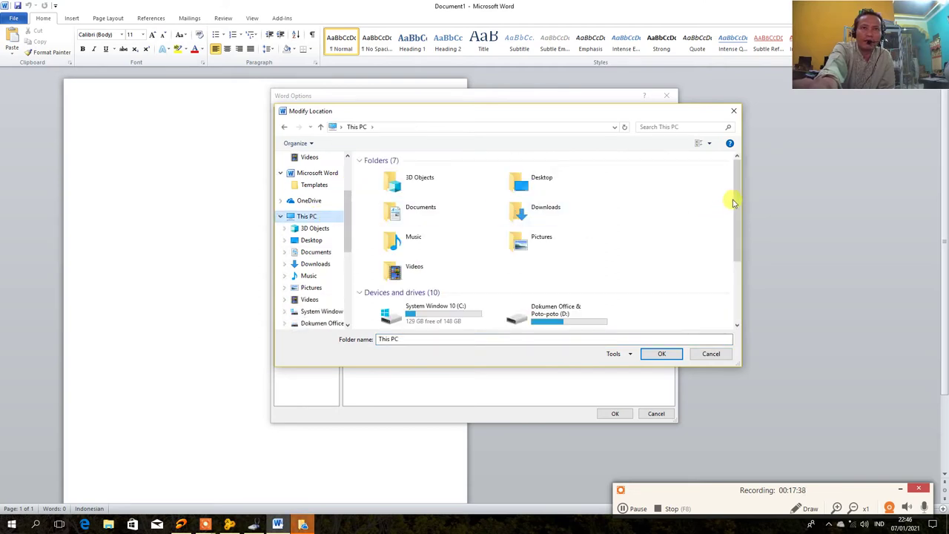
drag(732, 202, 736, 222)
click(552, 283)
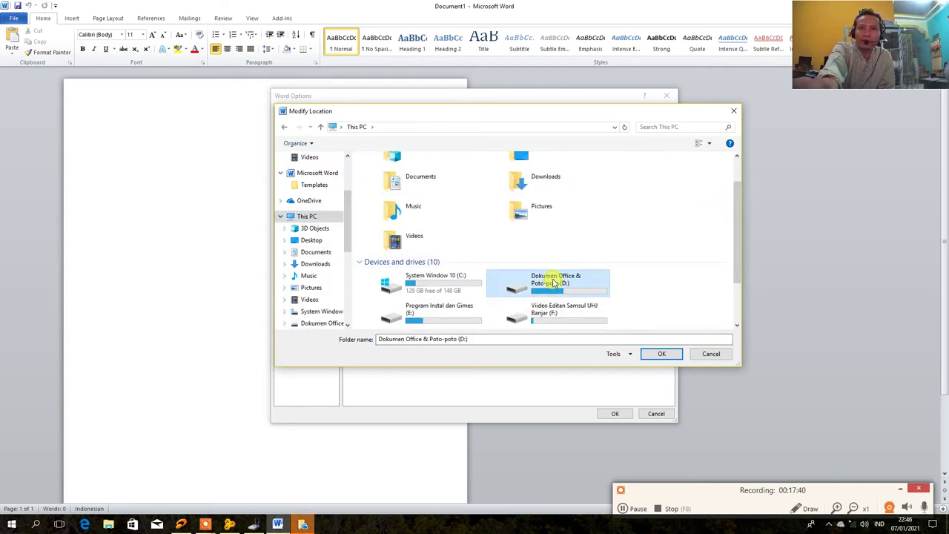
double_click(552, 283)
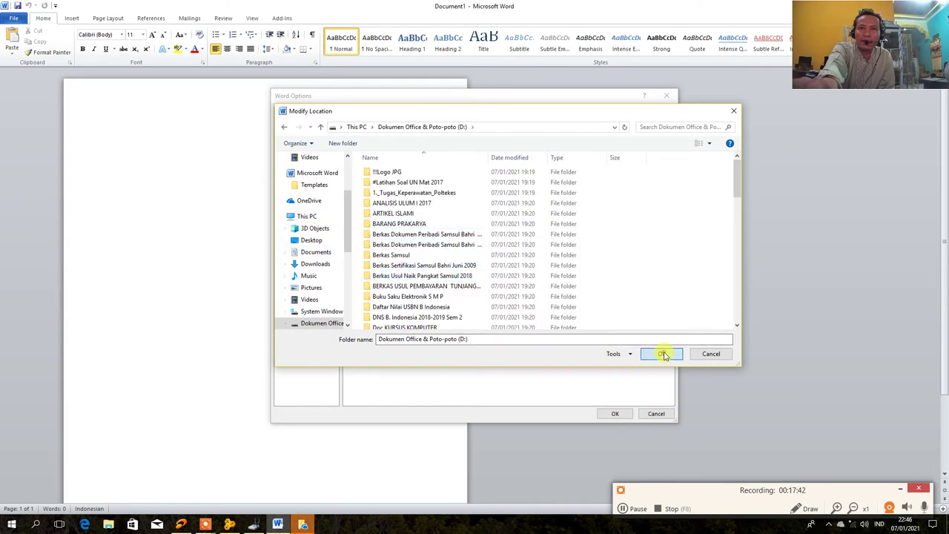
click(664, 354)
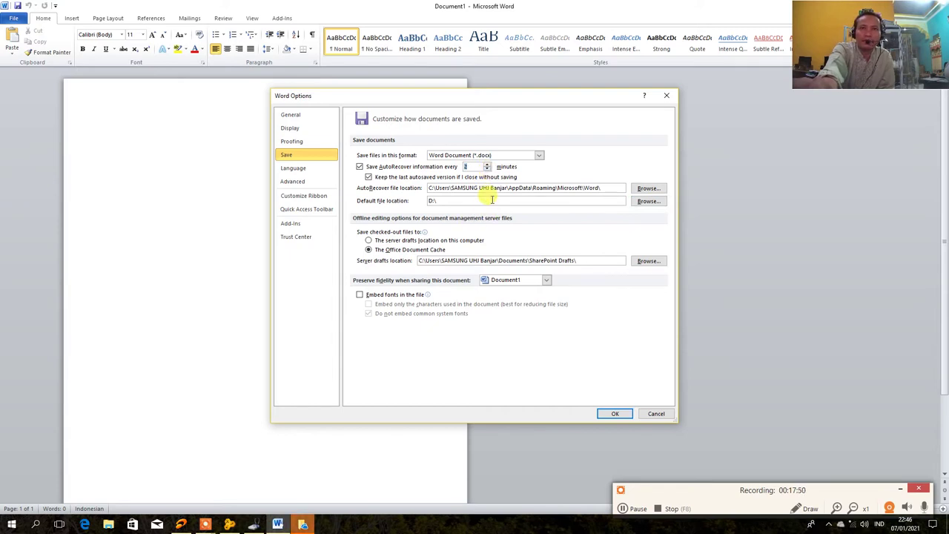
Step: Look over the English (Indonesia) and Indonesian editing languages in Language options
click(295, 168)
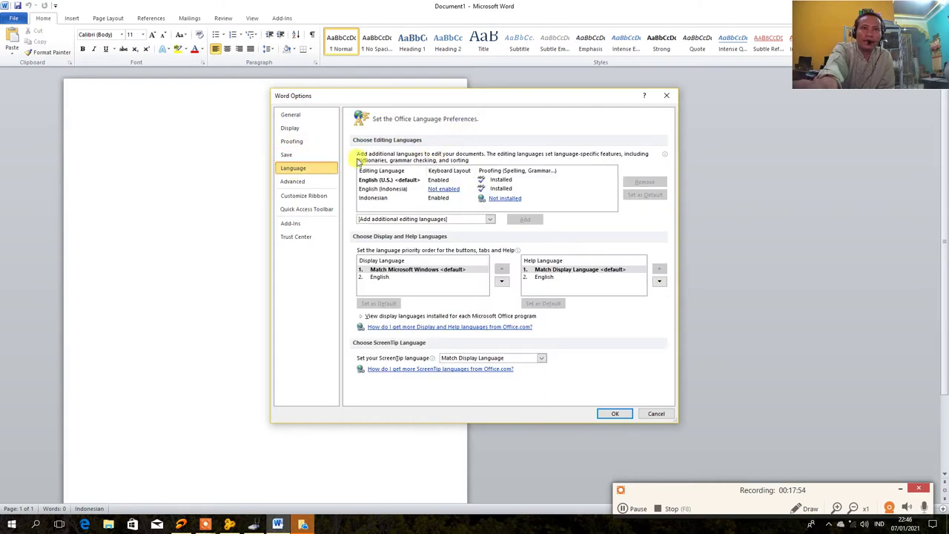
click(398, 190)
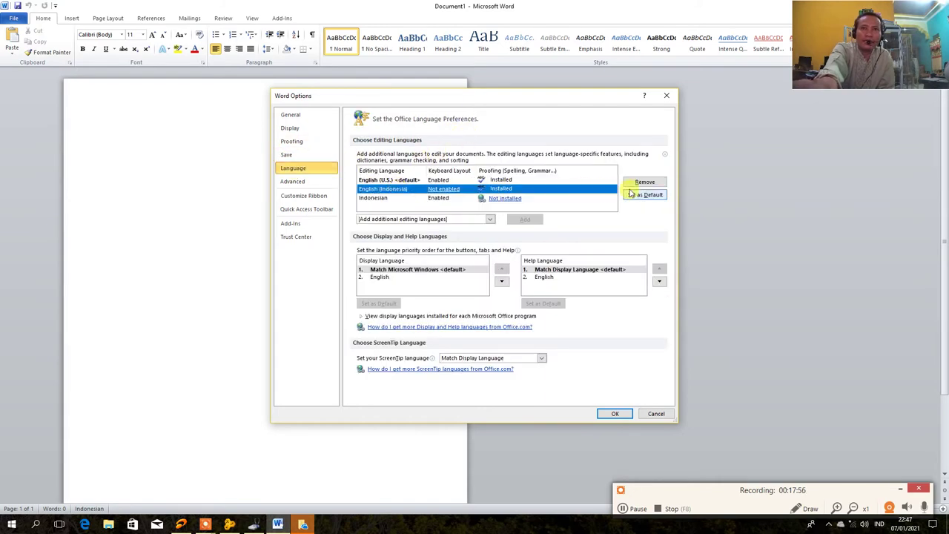
click(388, 201)
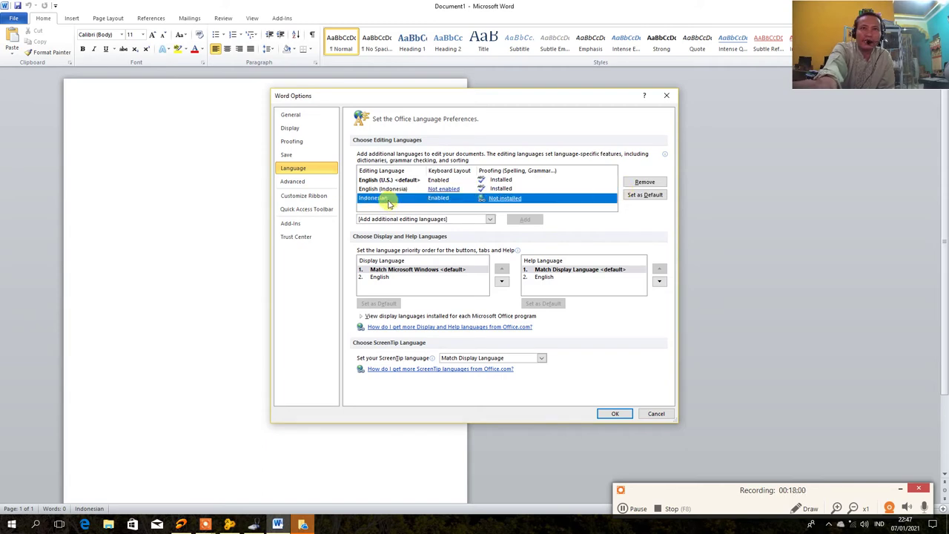
Step: Show the Advanced options scrolled down to the General section
click(300, 181)
drag(668, 149, 671, 215)
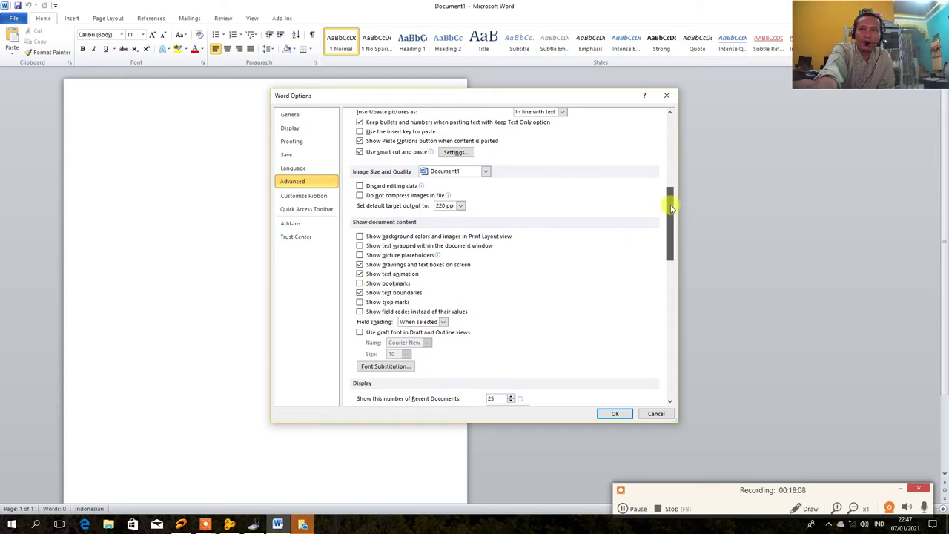
drag(671, 204, 683, 370)
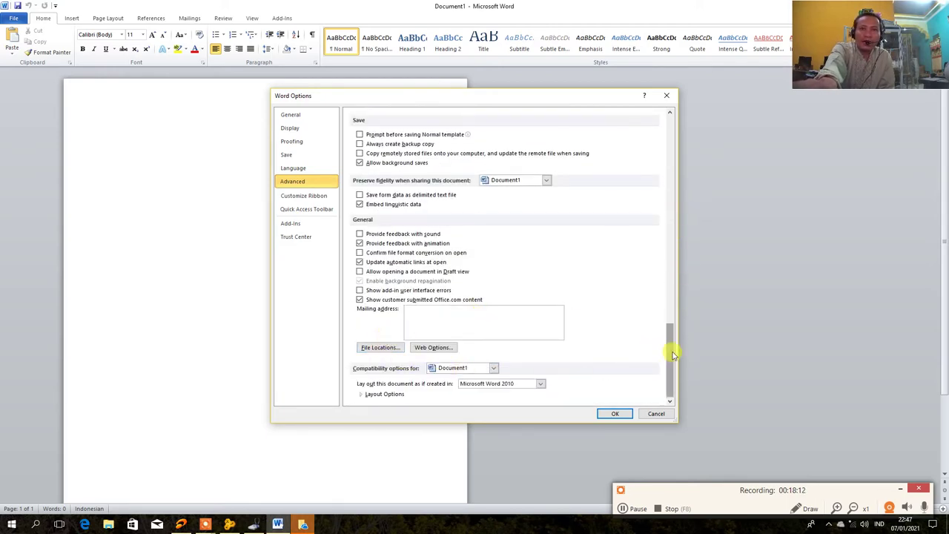
drag(670, 354, 689, 381)
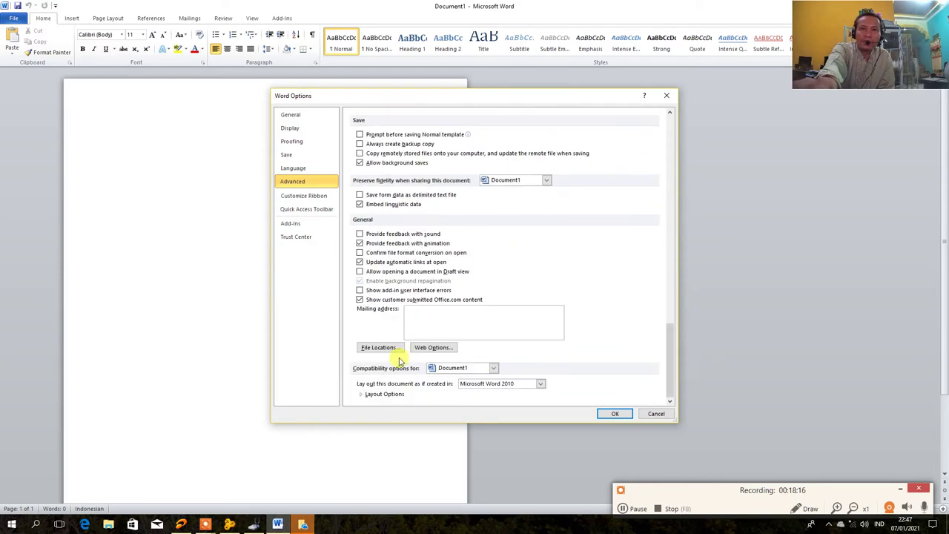
Step: Change the Clip art pictures file location to D:\My Pictures and save Word Options
click(380, 347)
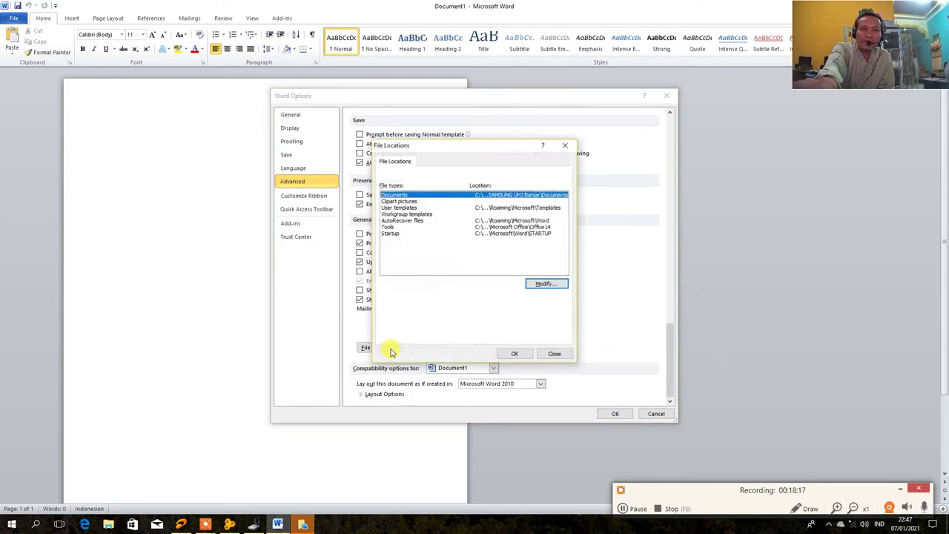
click(406, 201)
click(542, 284)
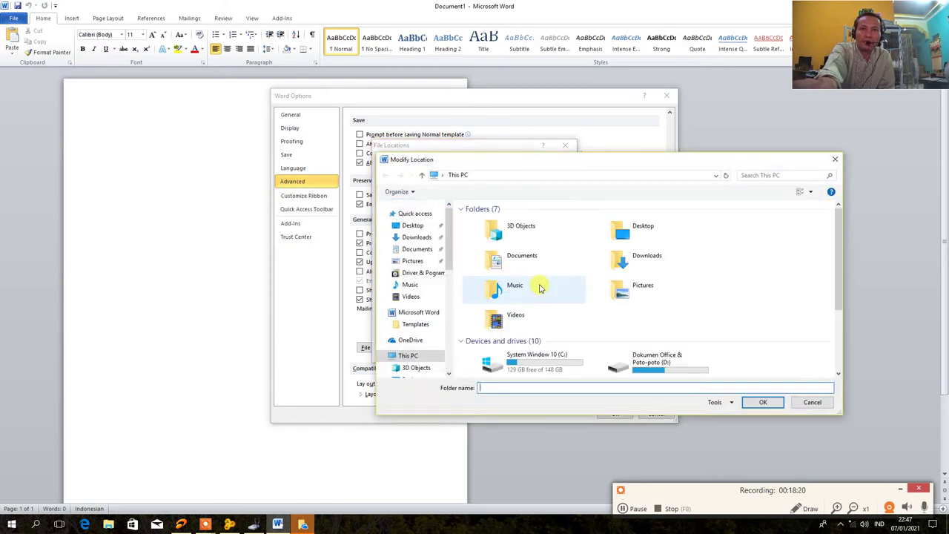
double_click(658, 359)
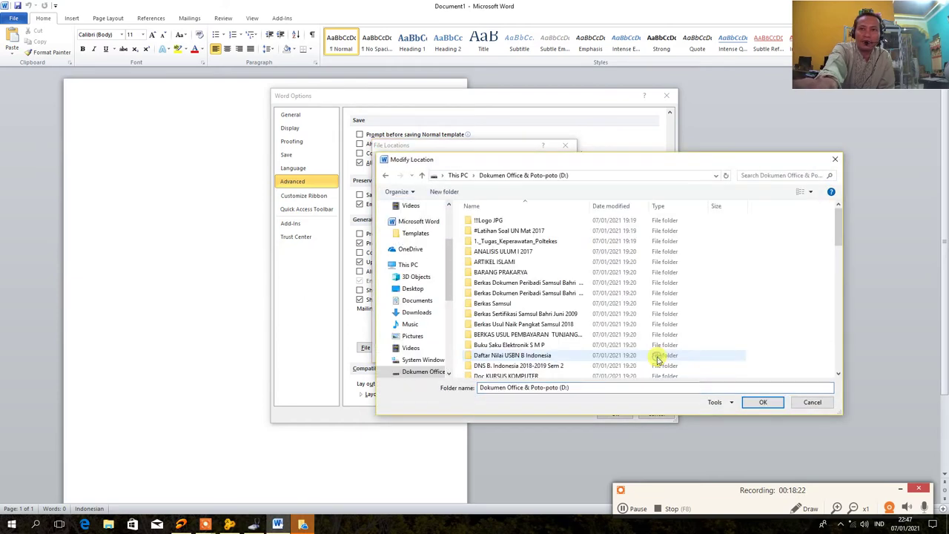
drag(842, 224, 840, 298)
double_click(483, 328)
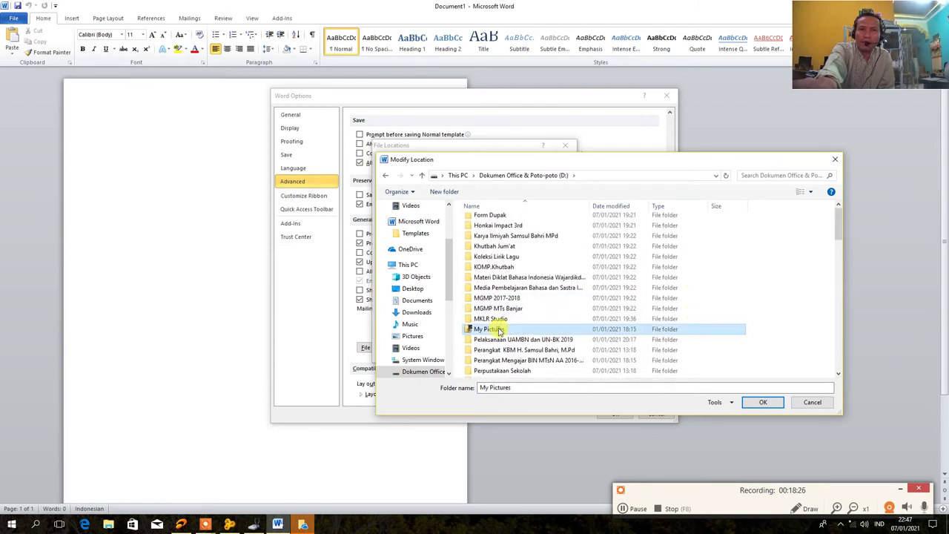
click(760, 401)
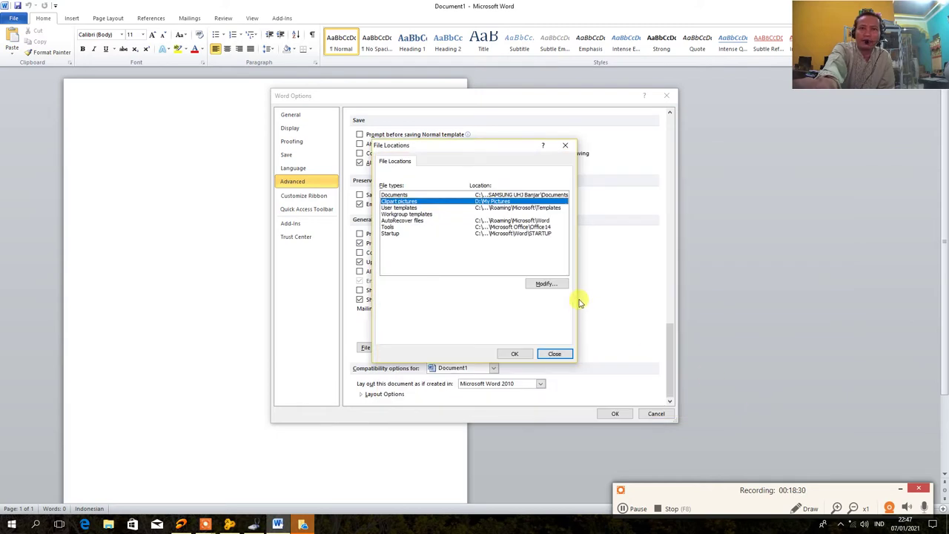
click(513, 354)
click(614, 412)
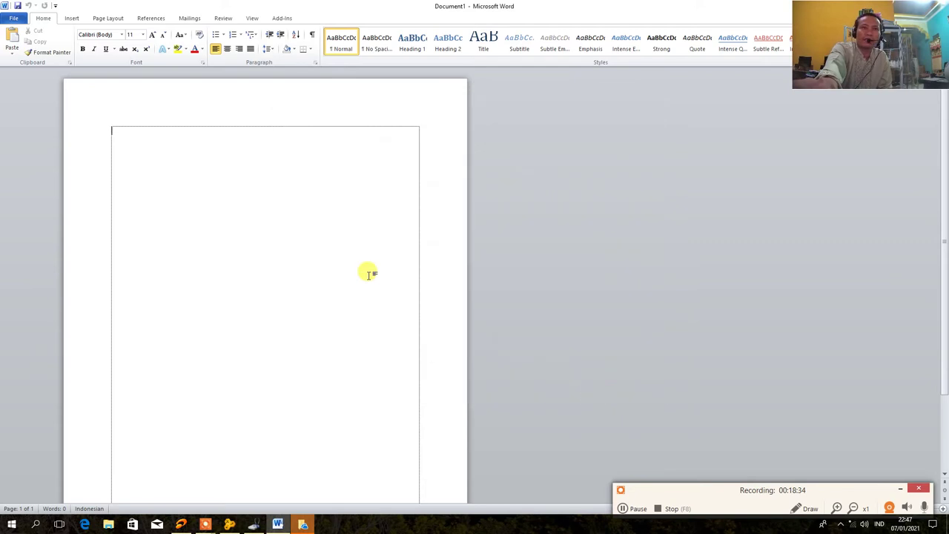
Step: Set the spacing after paragraphs to 0 pt in the Paragraph dialog
click(316, 63)
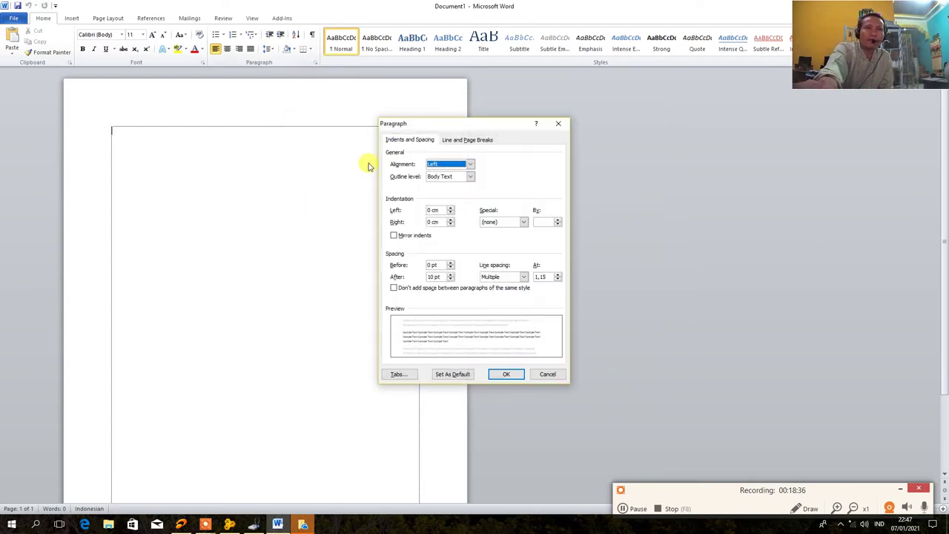
click(450, 280)
click(450, 279)
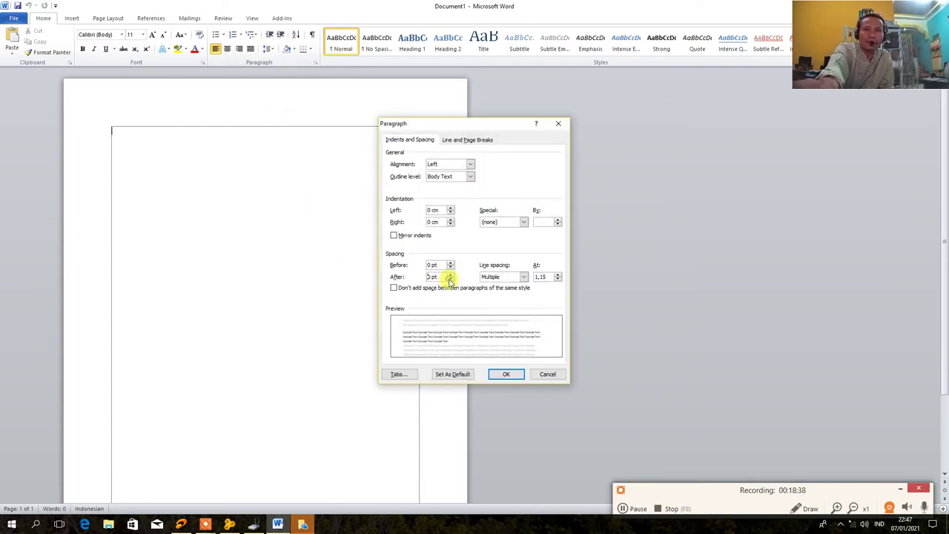
click(507, 375)
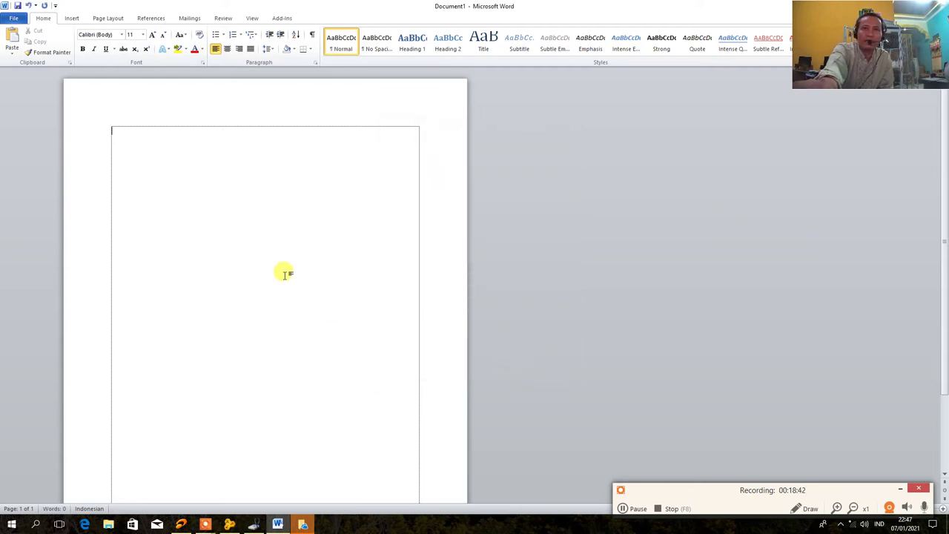
Step: Make the 0 pt paragraph spacing the default for all documents based on the Normal template
click(314, 65)
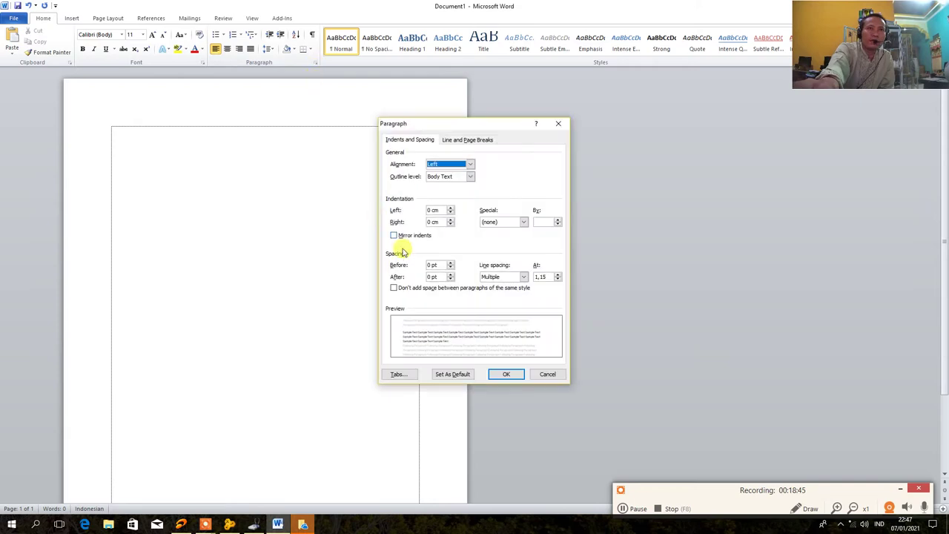
click(448, 375)
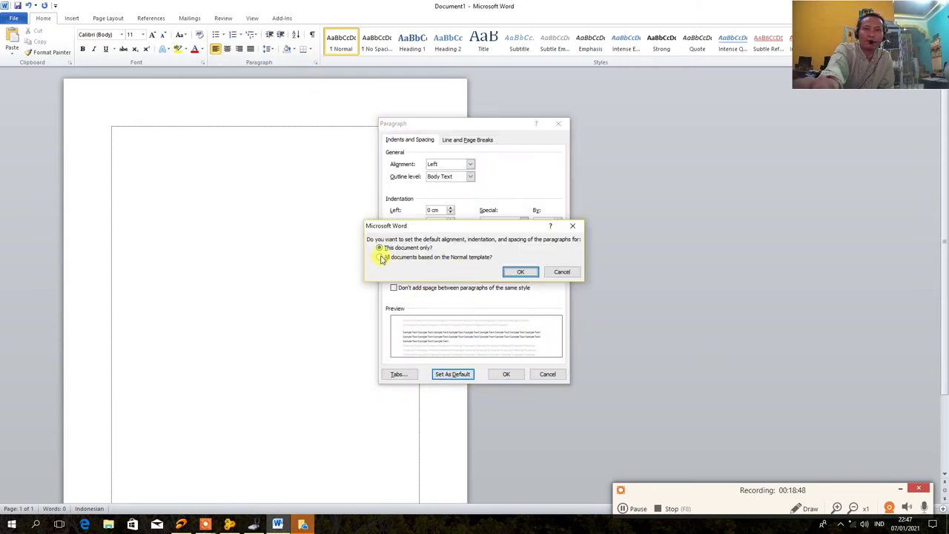
click(380, 258)
click(522, 272)
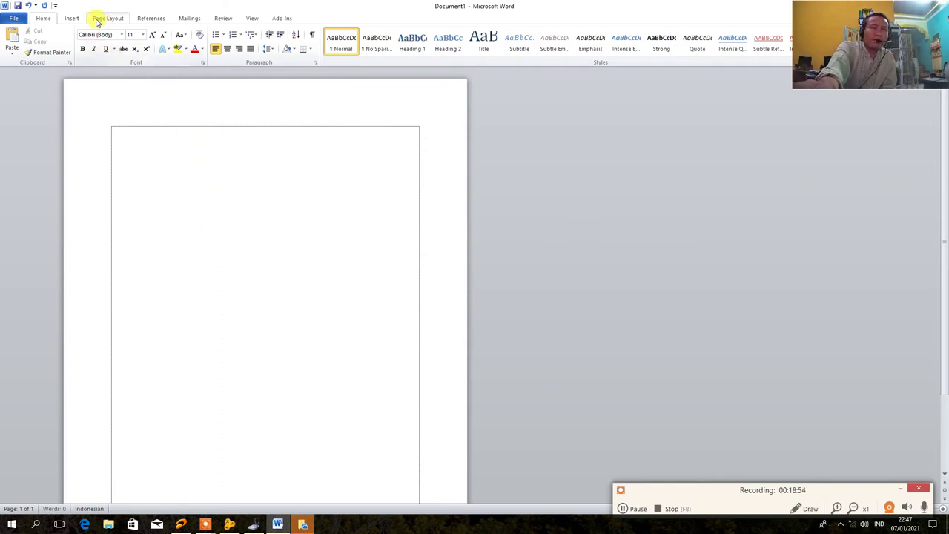
Step: Set 3 cm margins on all sides and a 22 × 33 cm paper size as the default page setup
click(107, 19)
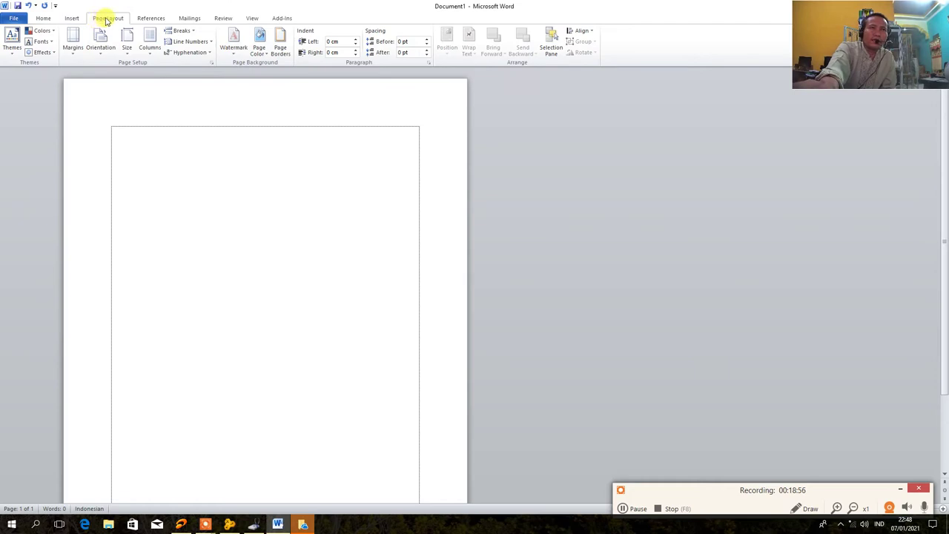
click(212, 63)
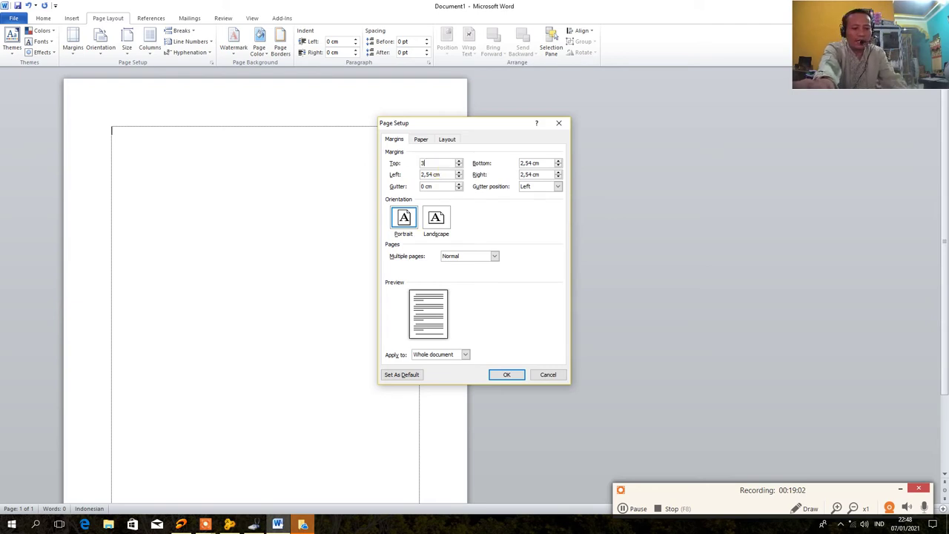
key(Tab)
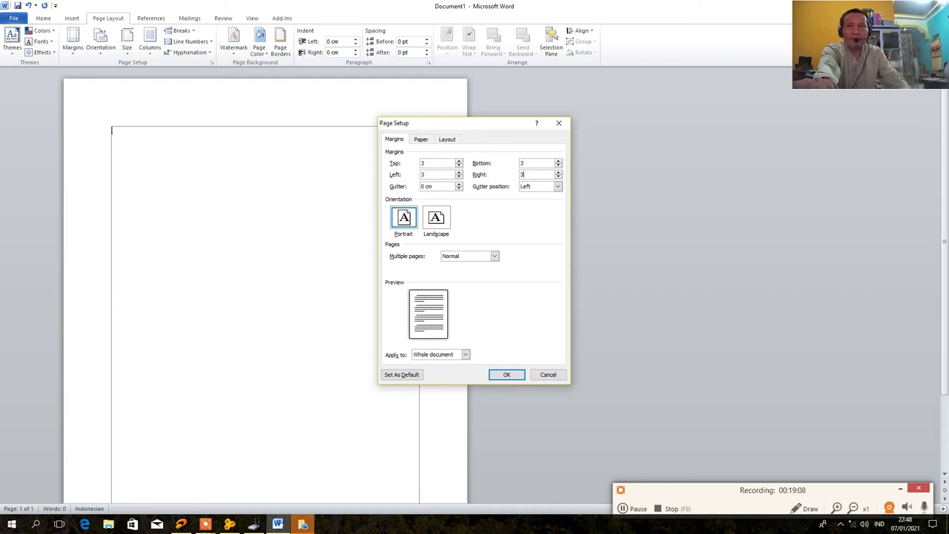
click(418, 141)
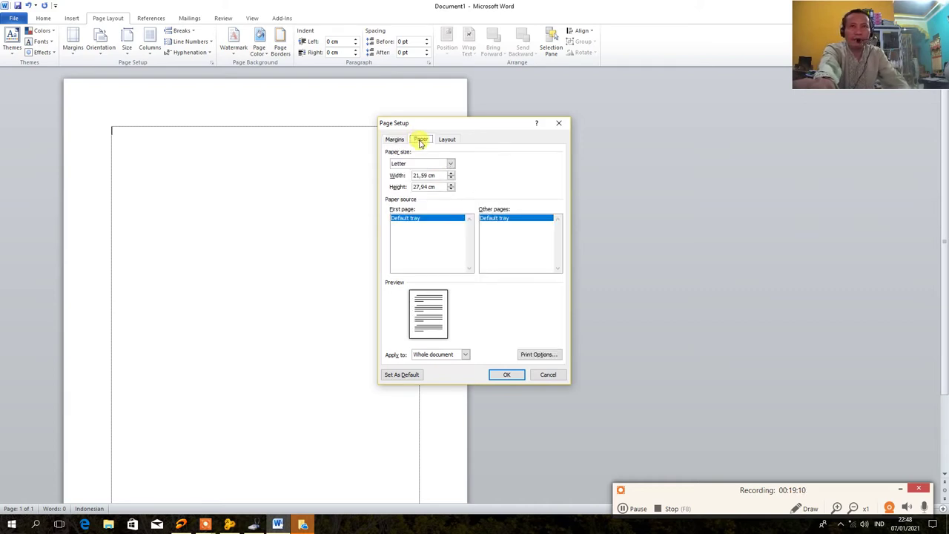
key(Tab)
key(Tab)
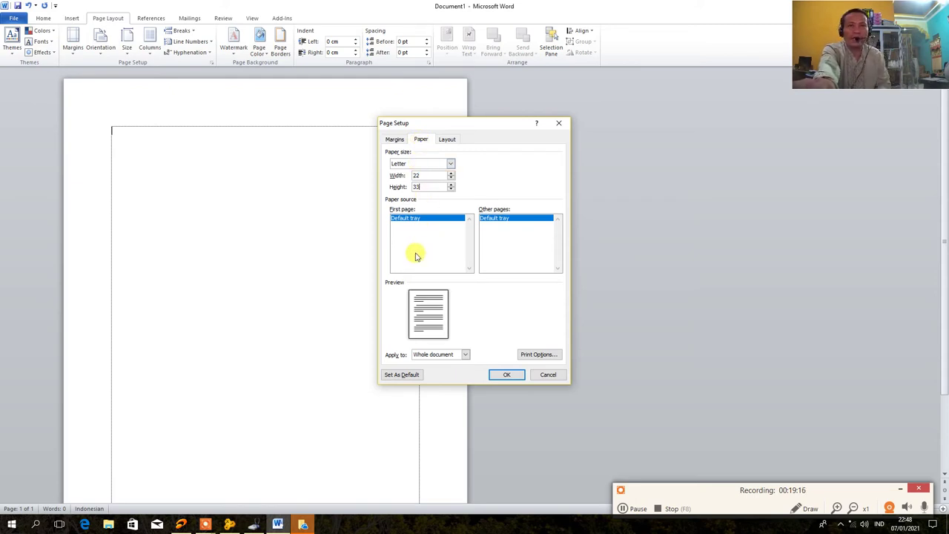
click(418, 374)
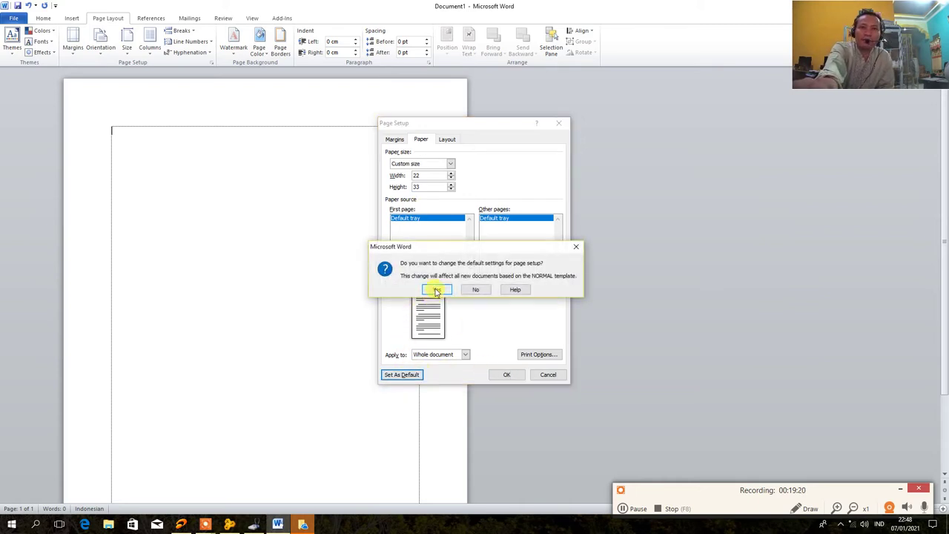
click(436, 289)
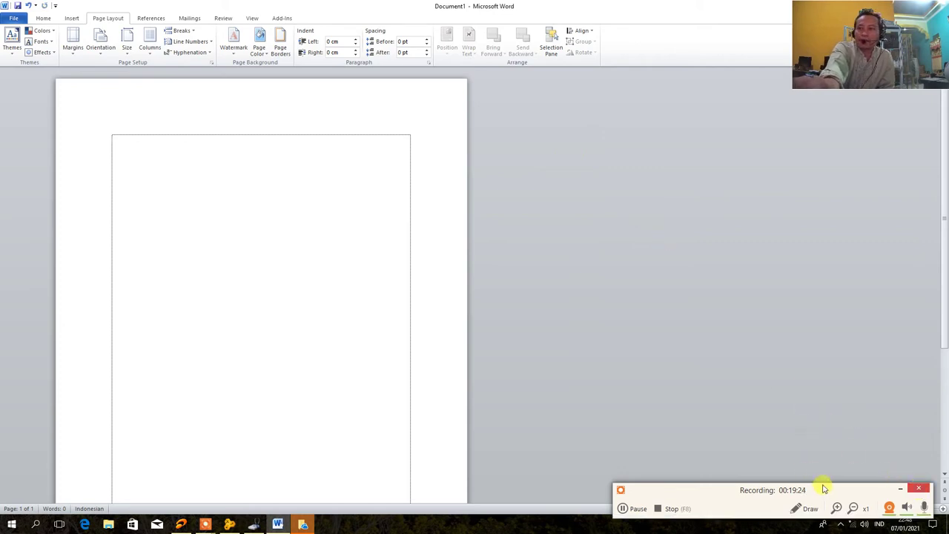
Step: Zoom the blank document to 150% to inspect the new page size and margins
click(941, 510)
click(942, 510)
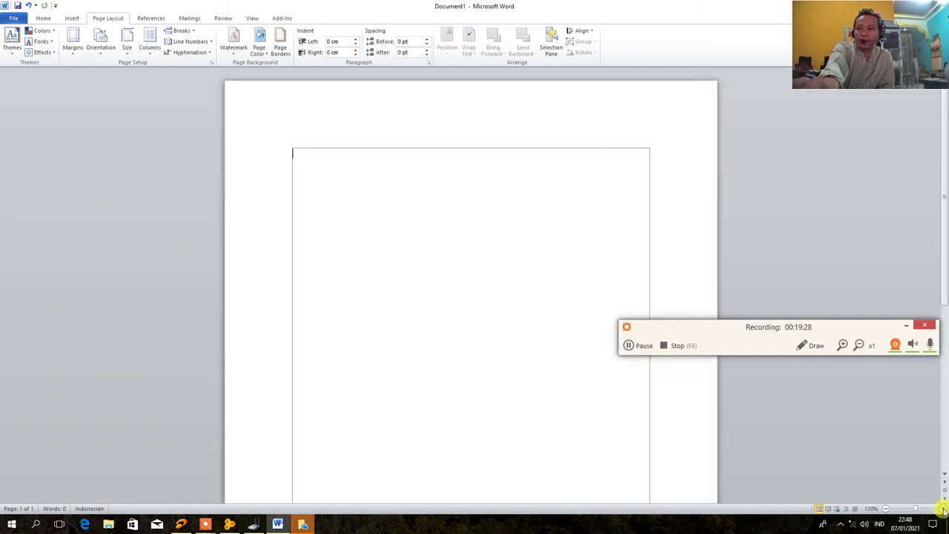
click(941, 509)
click(941, 510)
click(943, 511)
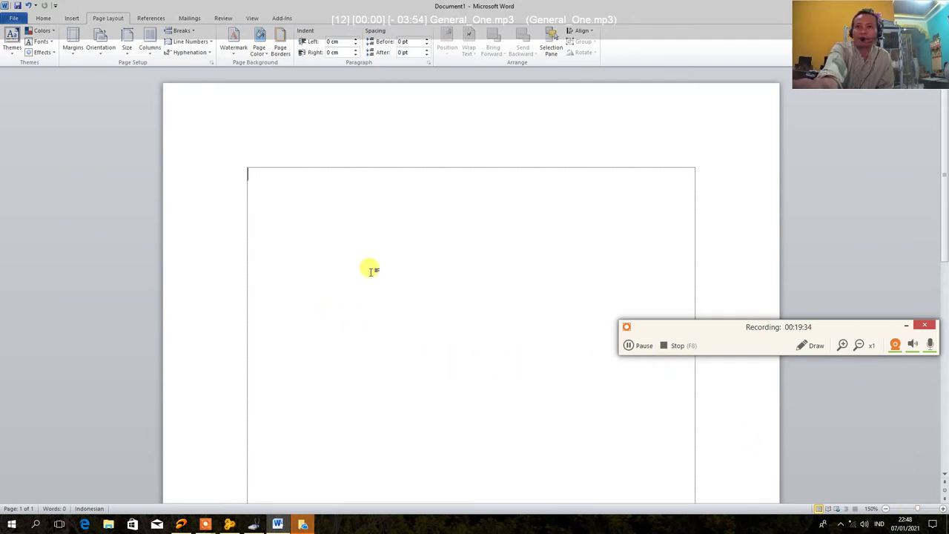
drag(718, 331, 709, 477)
Step: Close Word's blank Document1 to bring up the save prompt
drag(816, 5, 818, 46)
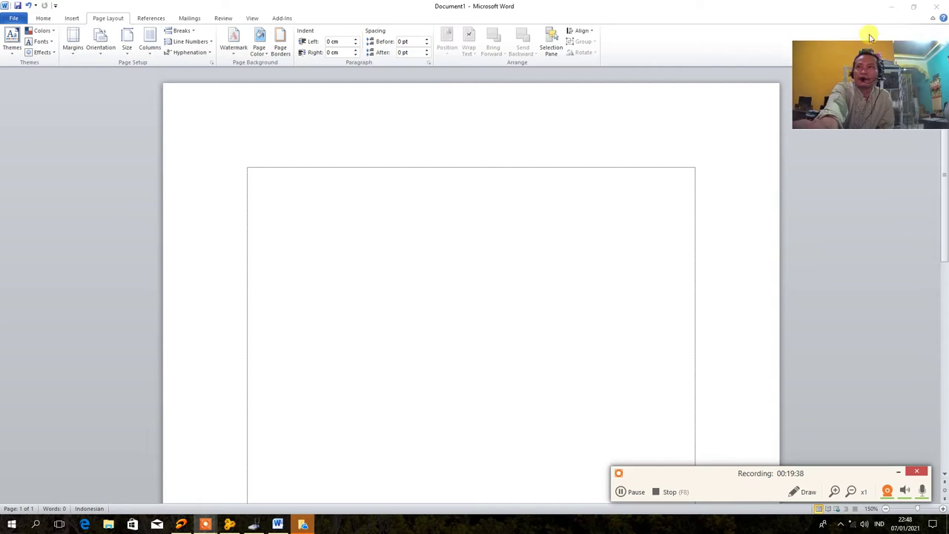
click(934, 10)
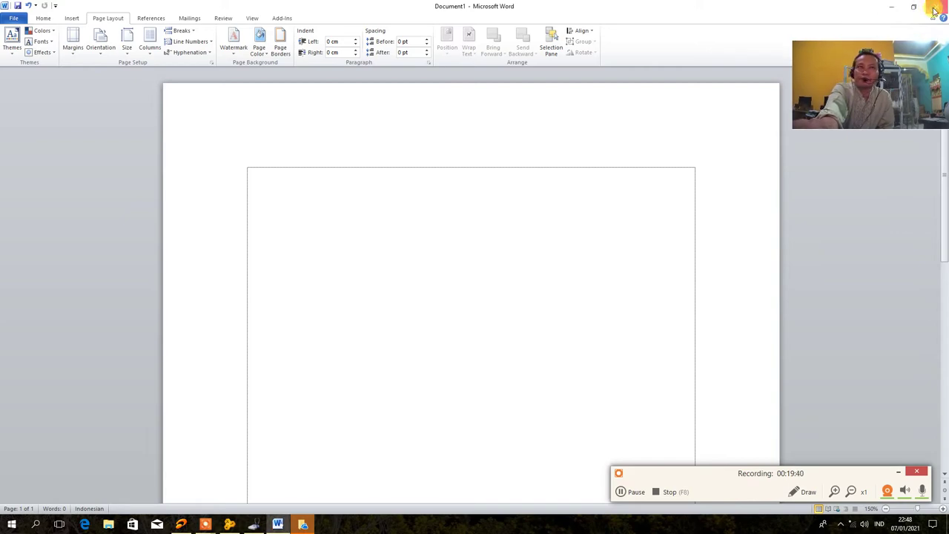
click(934, 10)
Step: Discard Document1, dismiss OneDrive setup, and confirm all four startup apps are disabled in Task Manager
click(478, 281)
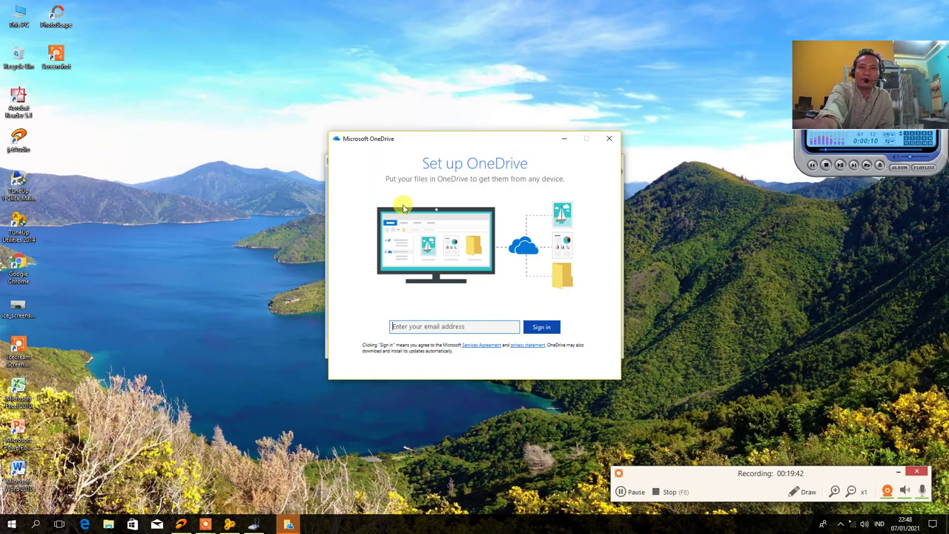
click(609, 138)
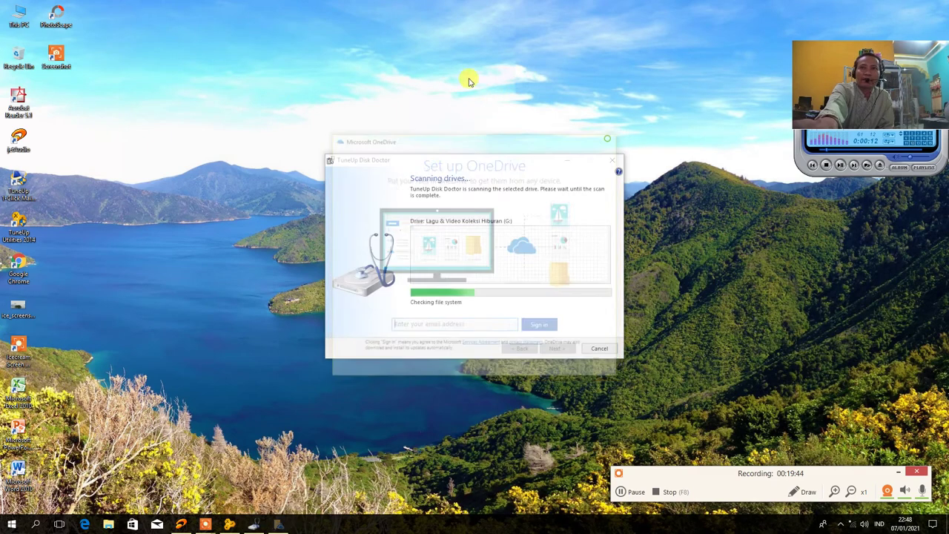
right_click(465, 524)
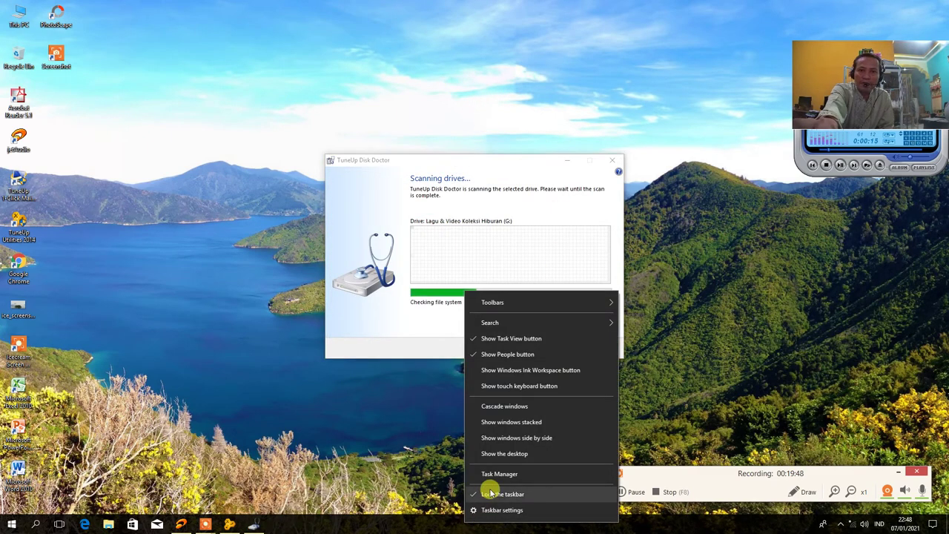
click(495, 474)
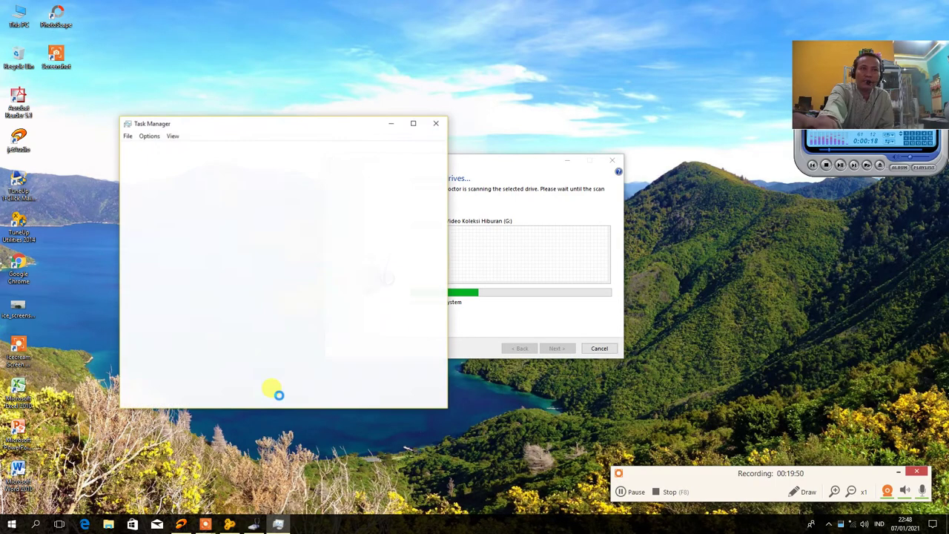
click(237, 149)
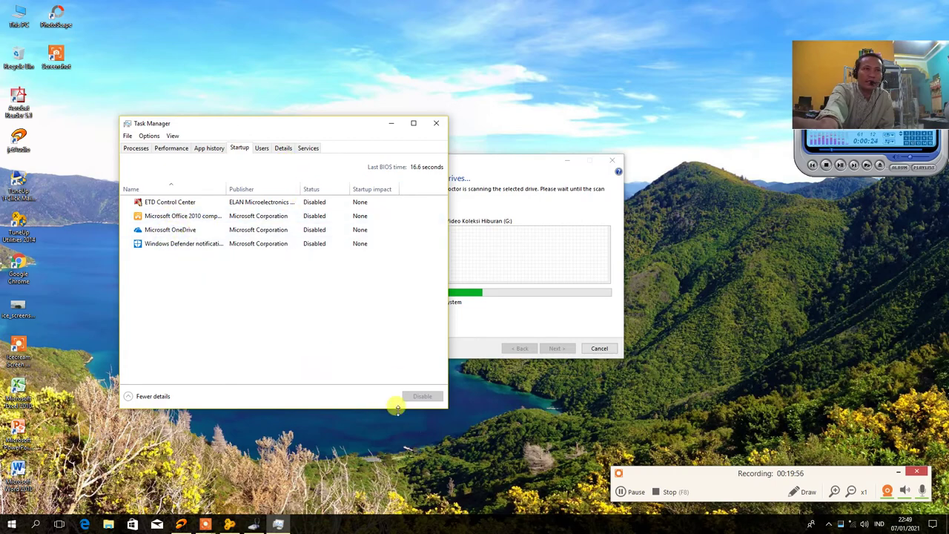
click(435, 123)
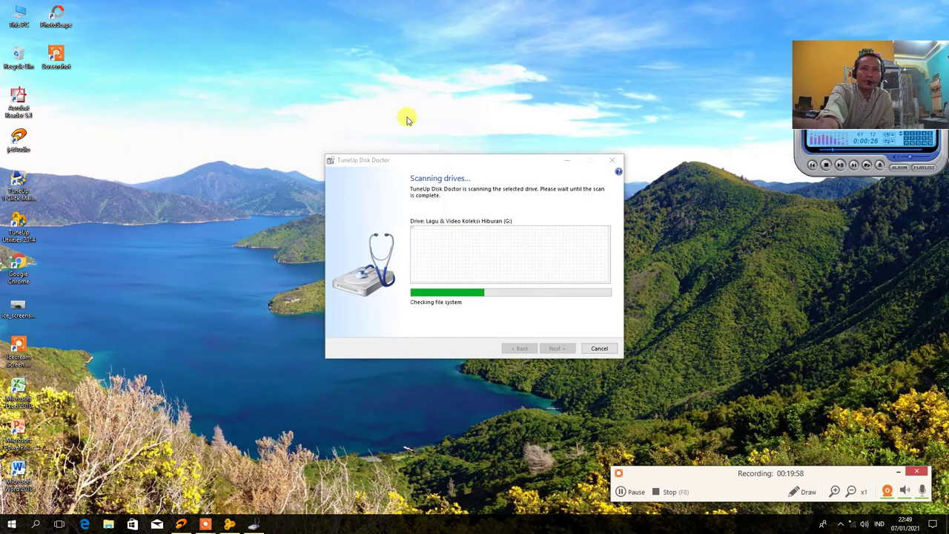
Step: Refresh the desktop three times while Disk Doctor keeps scanning, then open the Run dialog
right_click(382, 58)
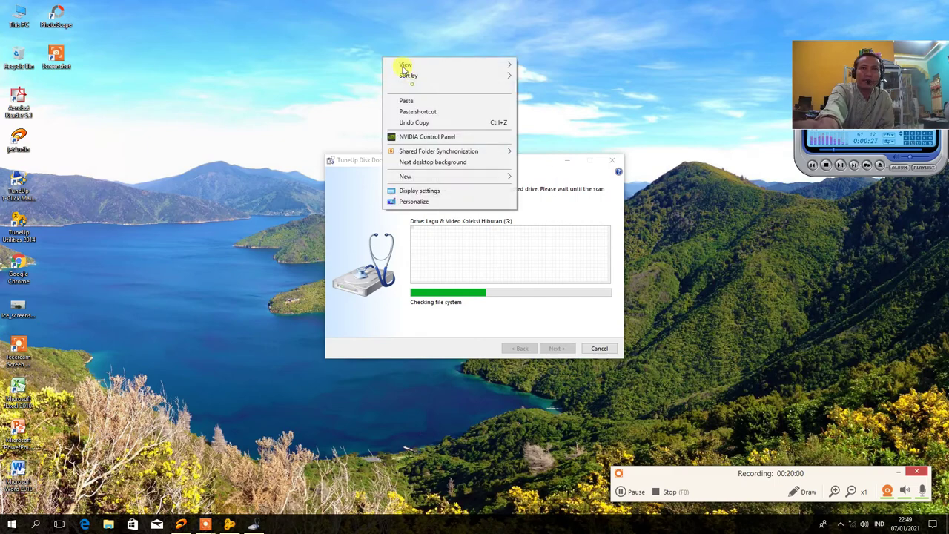
right_click(362, 21)
click(408, 50)
right_click(393, 35)
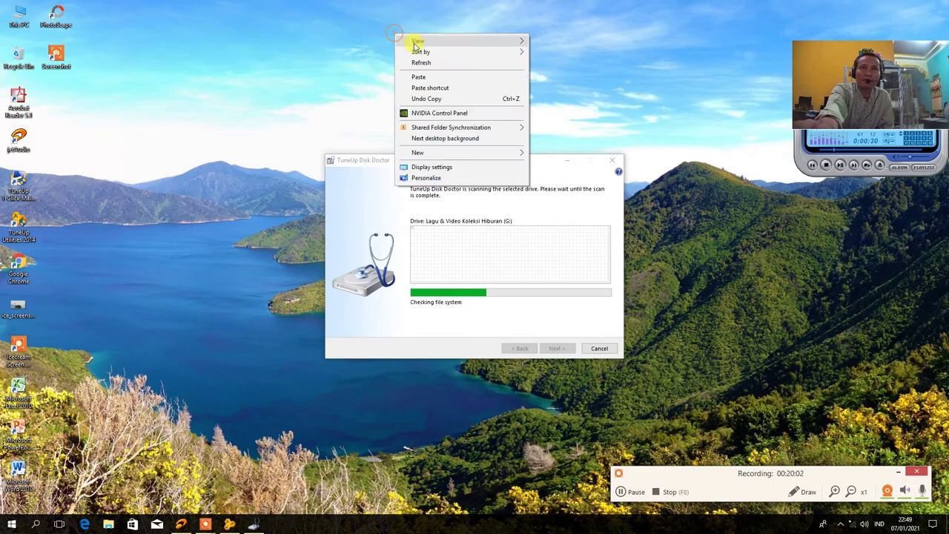
click(417, 63)
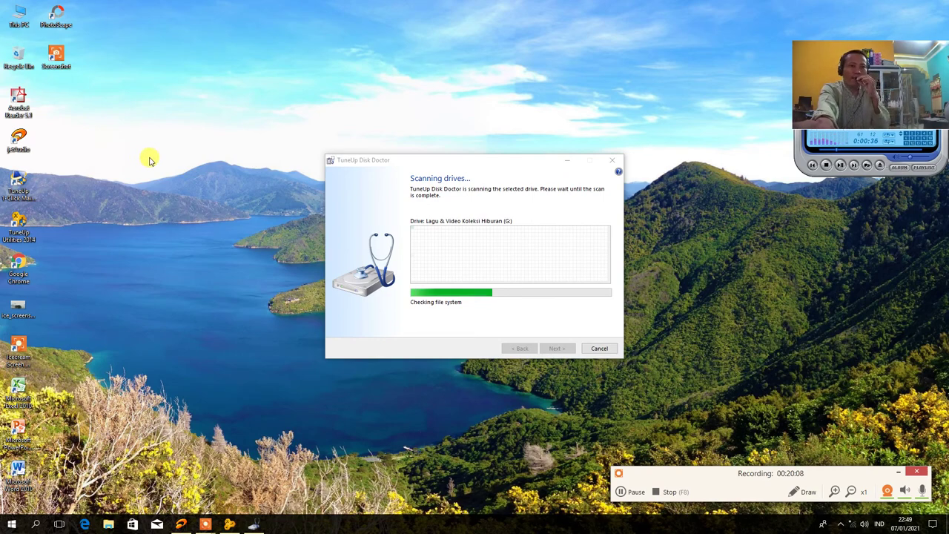
right_click(220, 115)
click(236, 146)
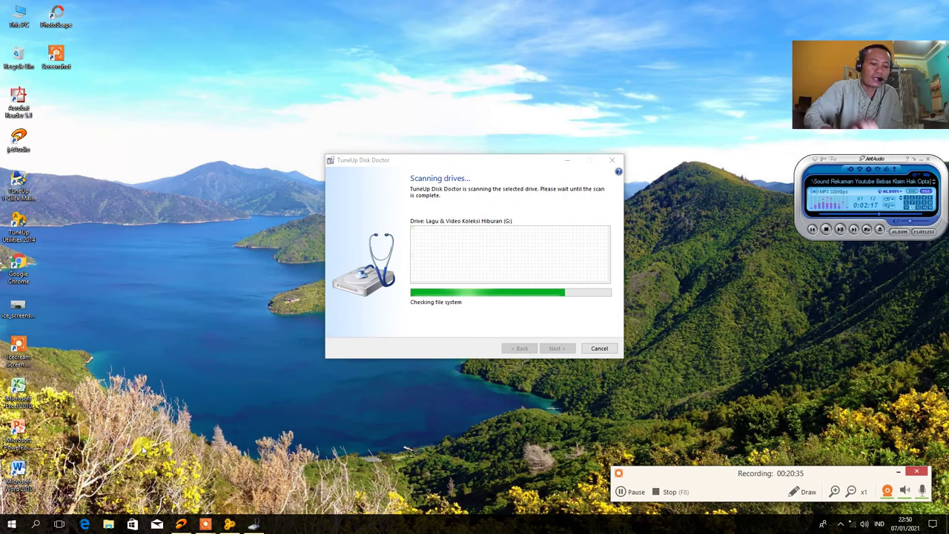
key(super+r)
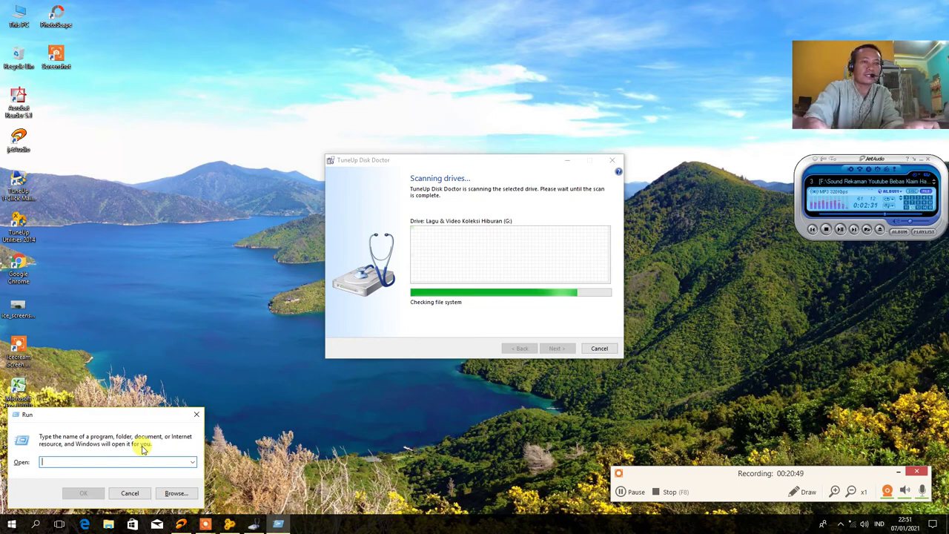
Step: Run GPEDIT.MSC to launch the Local Group Policy Editor
text(GPED)
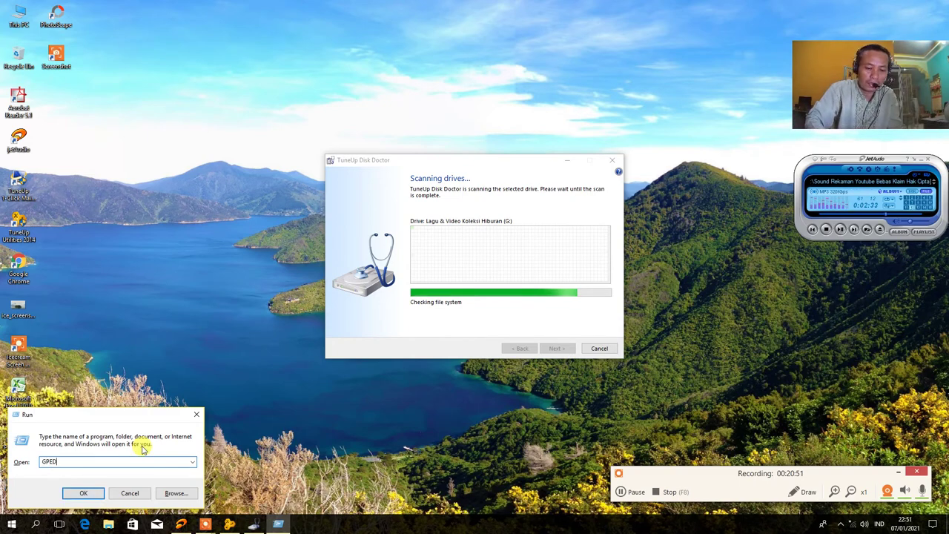
text(IT.)
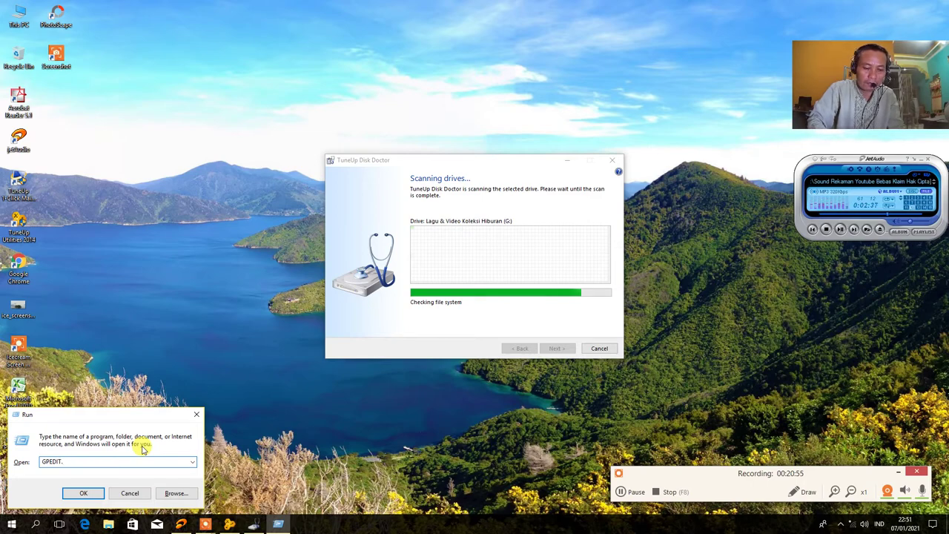
text(MSC)
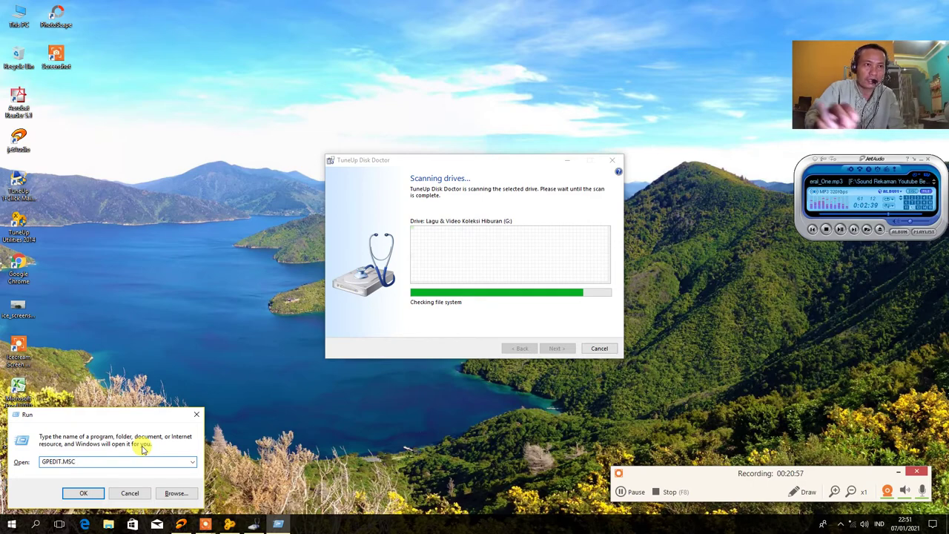
key(Return)
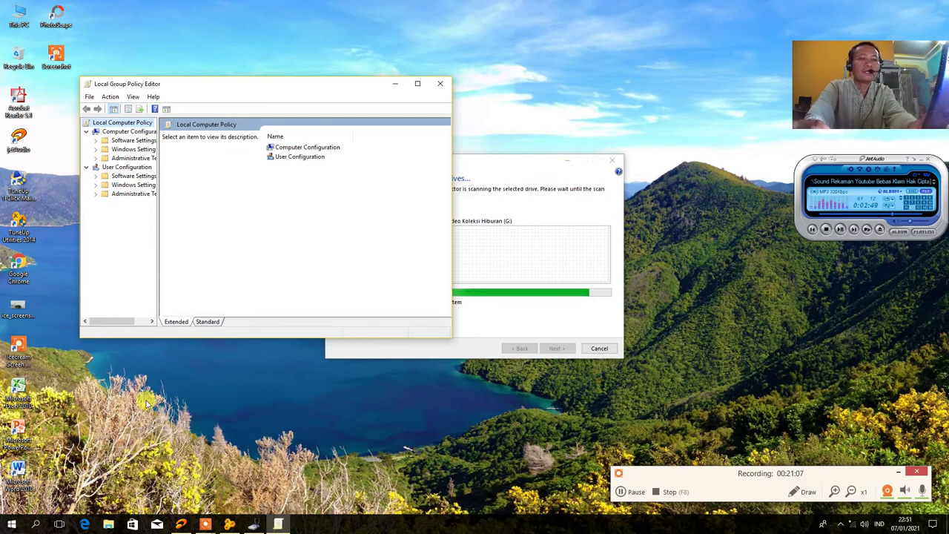
Step: Maximize the editor and go to Computer Configuration > Administrative Templates > Windows Components > Windows Update
click(131, 132)
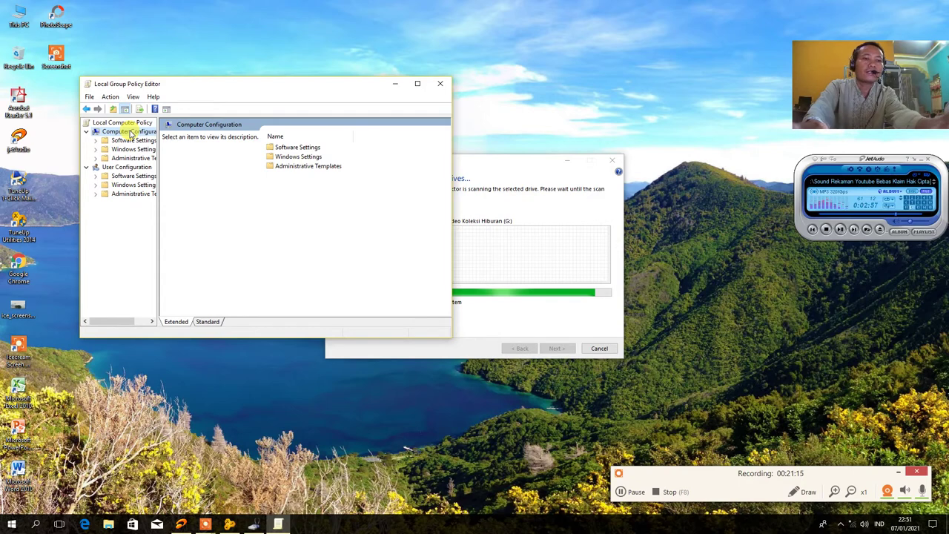
click(285, 169)
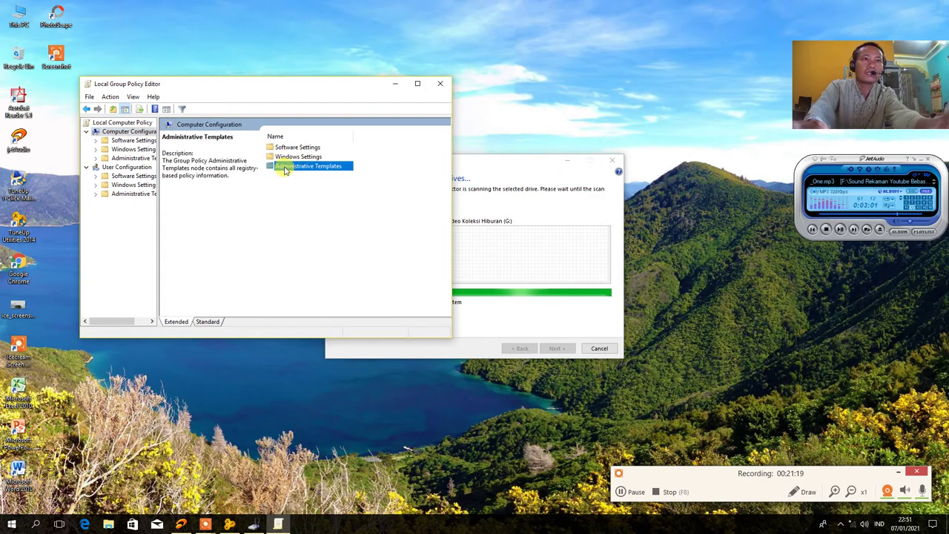
double_click(286, 169)
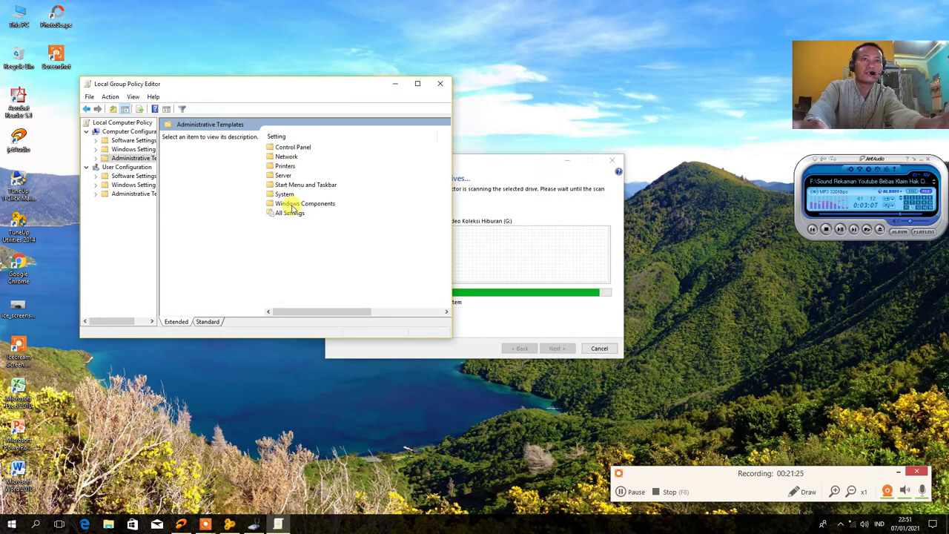
click(419, 85)
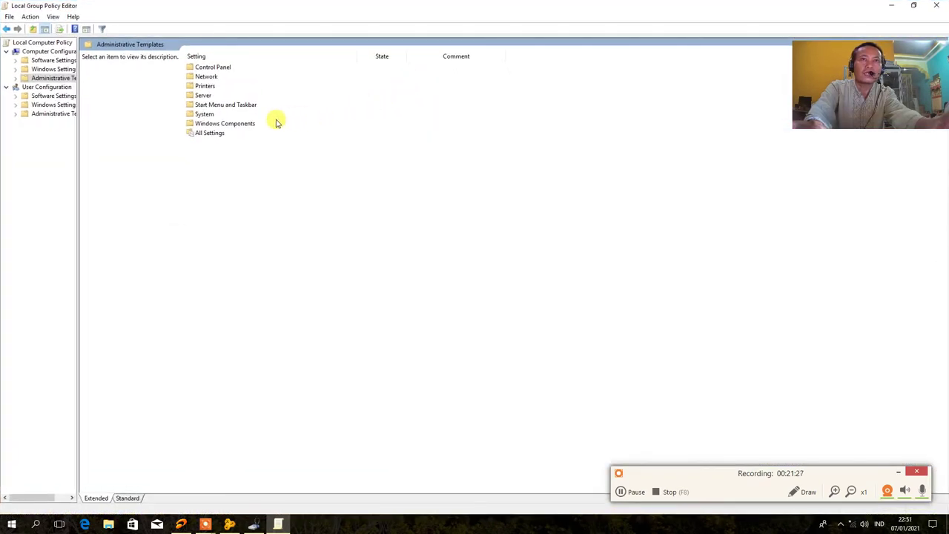
double_click(234, 126)
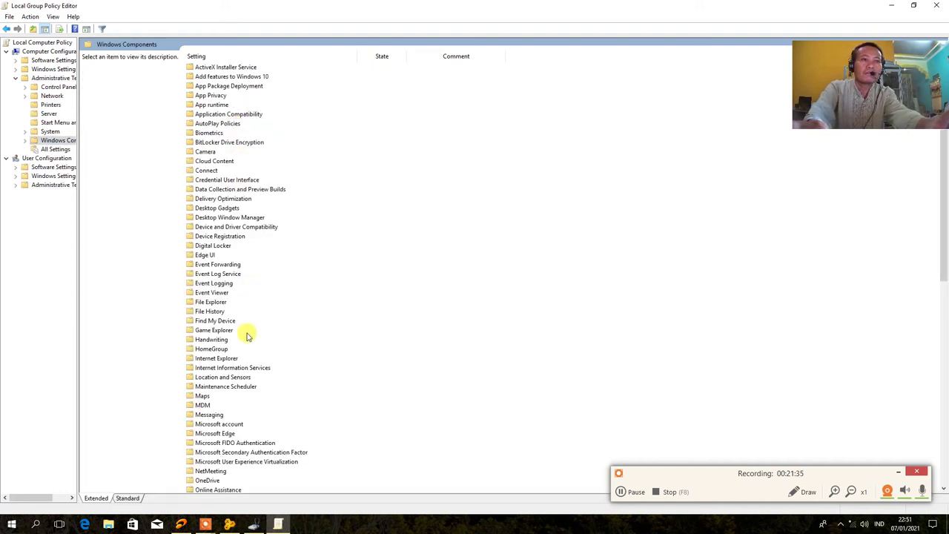
scroll(269, 383, down, 10)
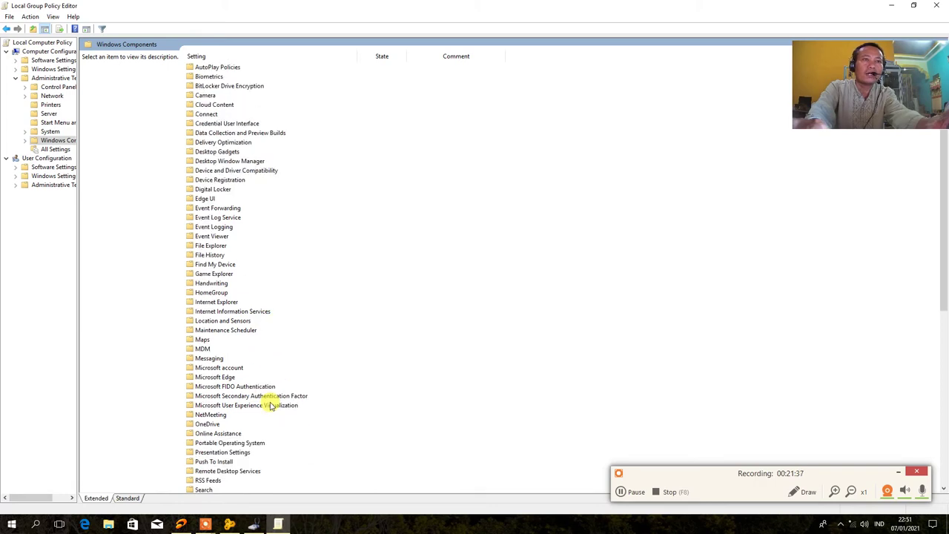
scroll(272, 405, down, 2)
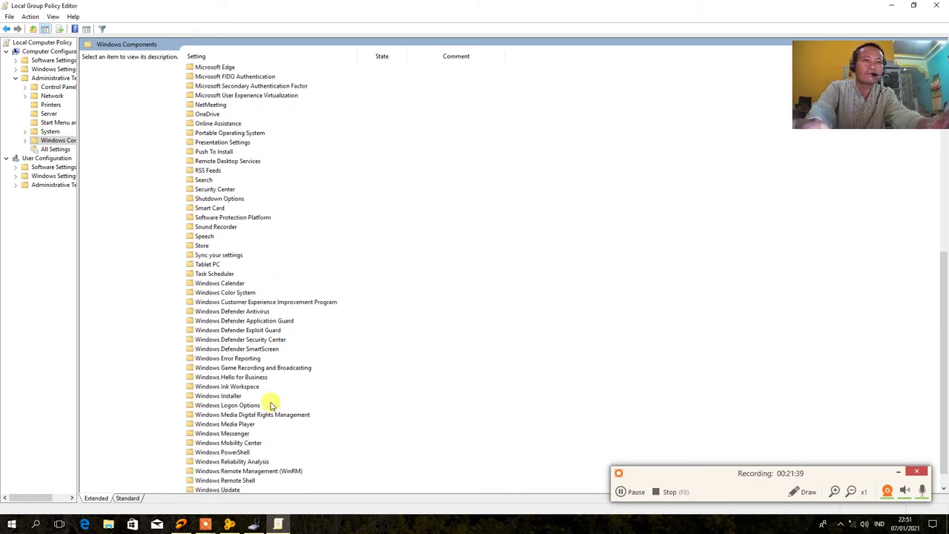
scroll(271, 404, down, 1)
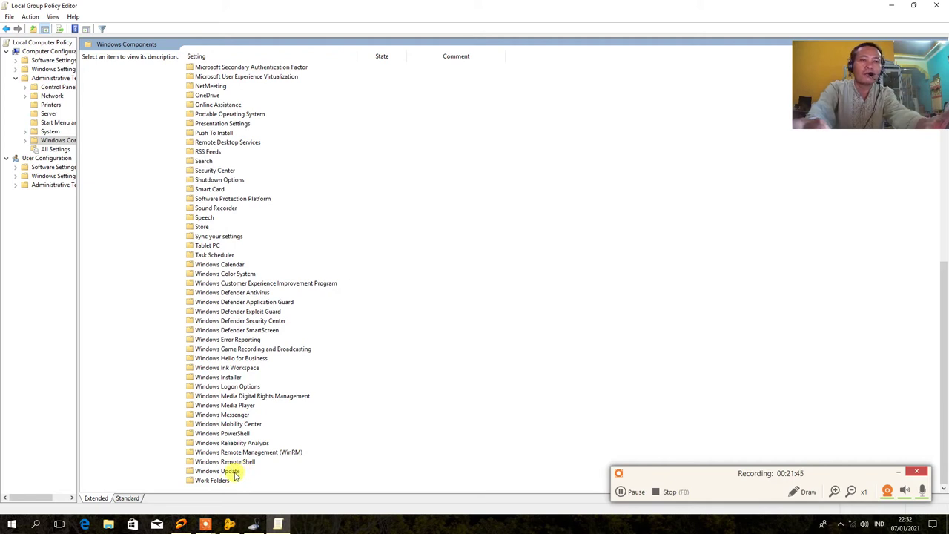
double_click(232, 472)
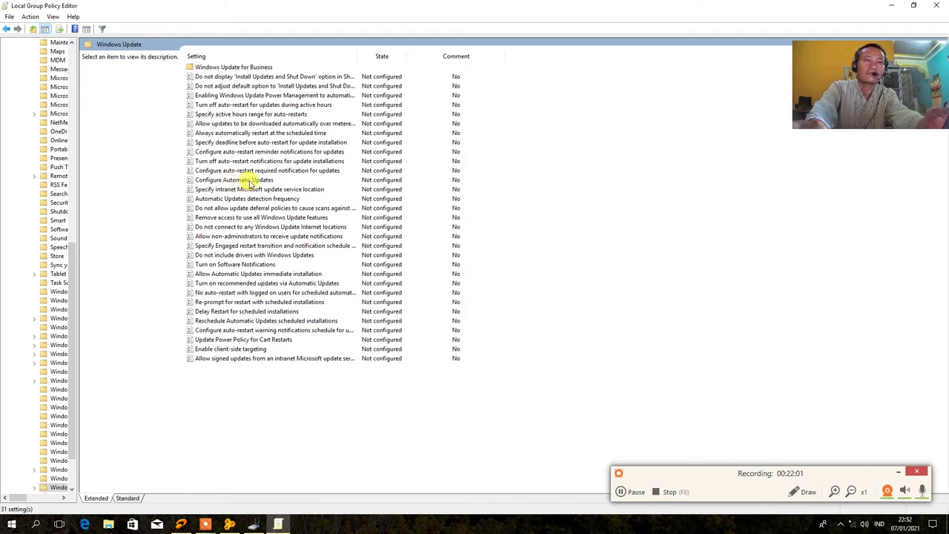
Step: Disable the Configure Automatic Updates policy in the Windows Update folder
click(250, 181)
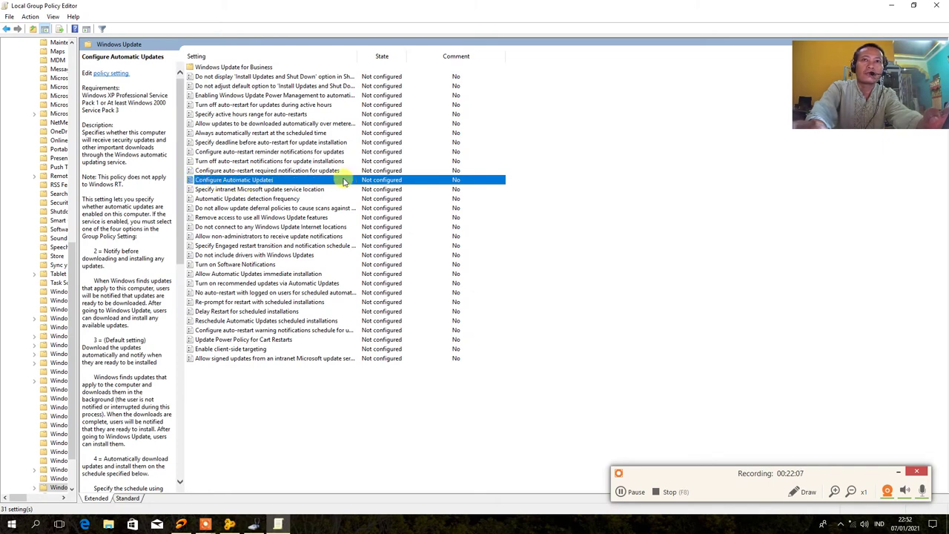
double_click(272, 180)
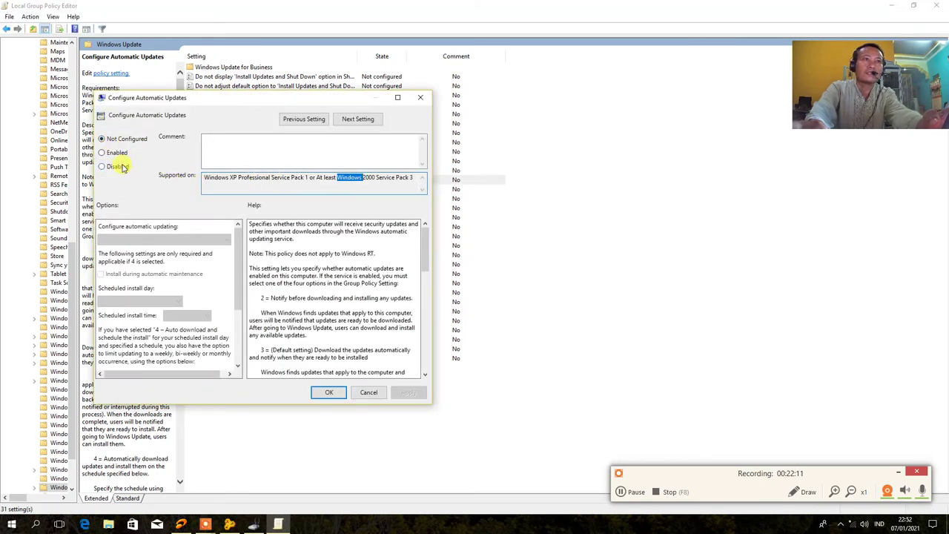
click(103, 169)
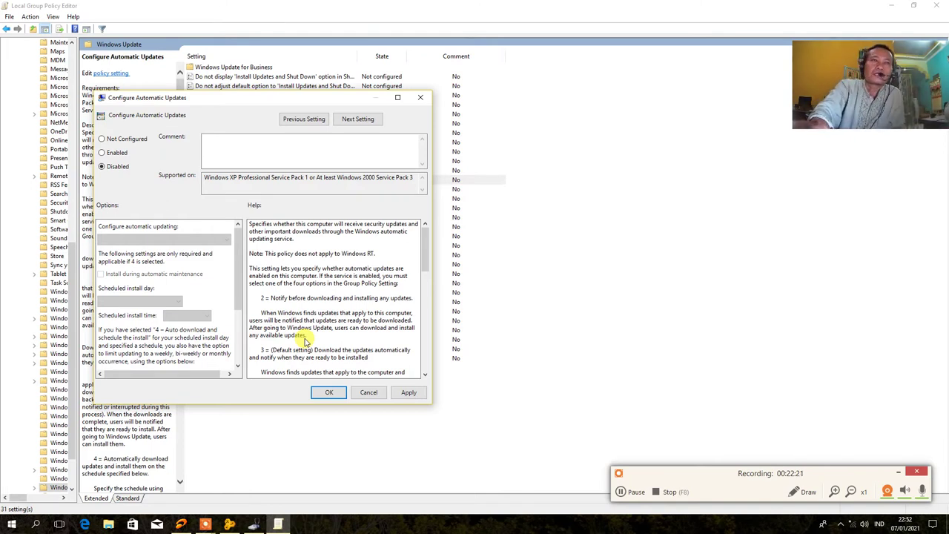
click(332, 392)
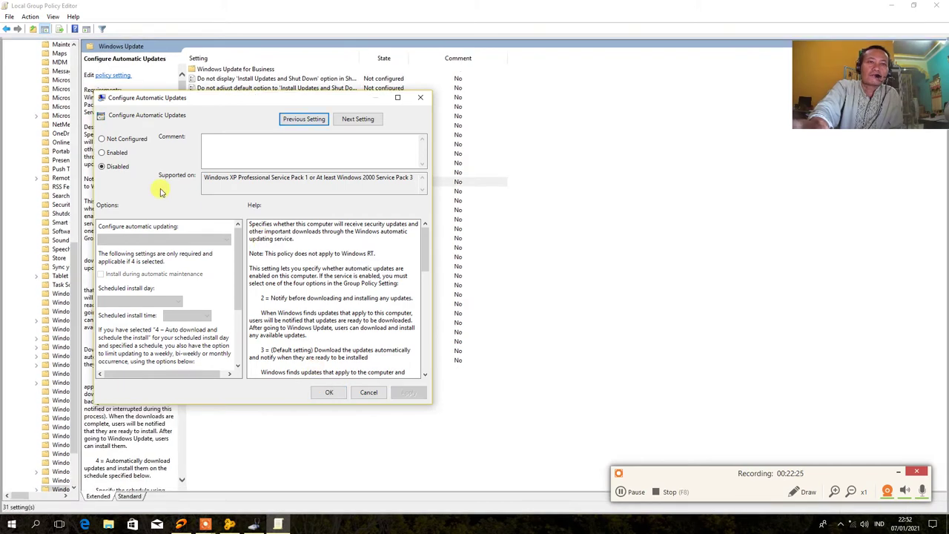
click(329, 393)
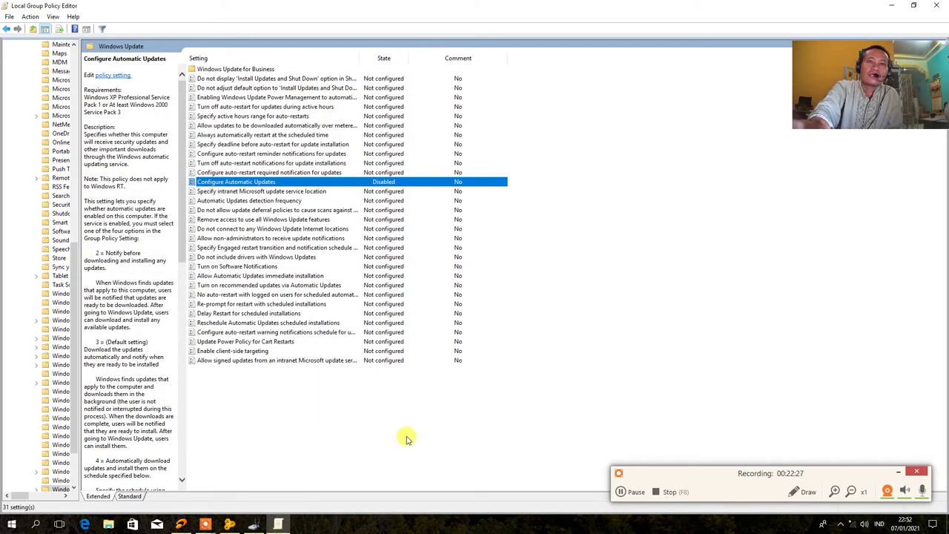
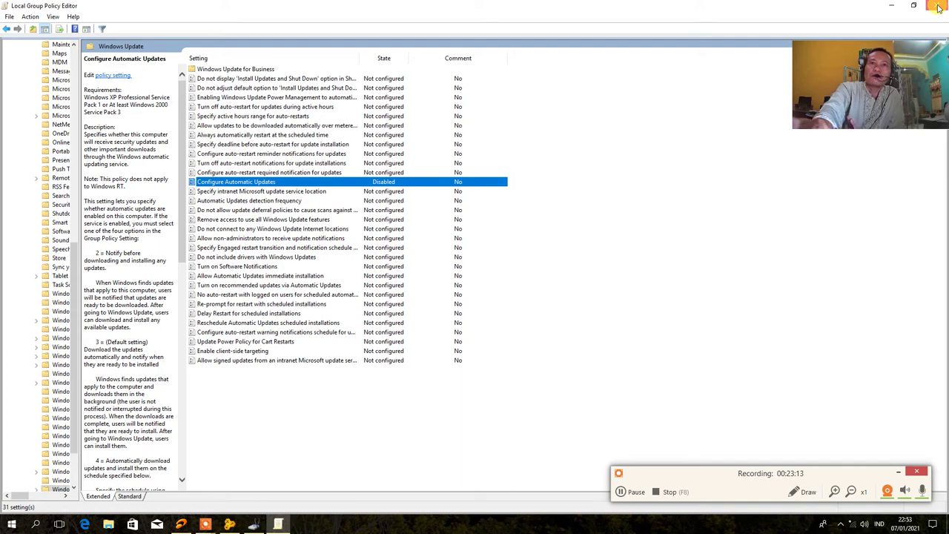
Step: Close the Local Group Policy Editor, nudge the Disk Doctor window up, and refresh the desktop
click(937, 7)
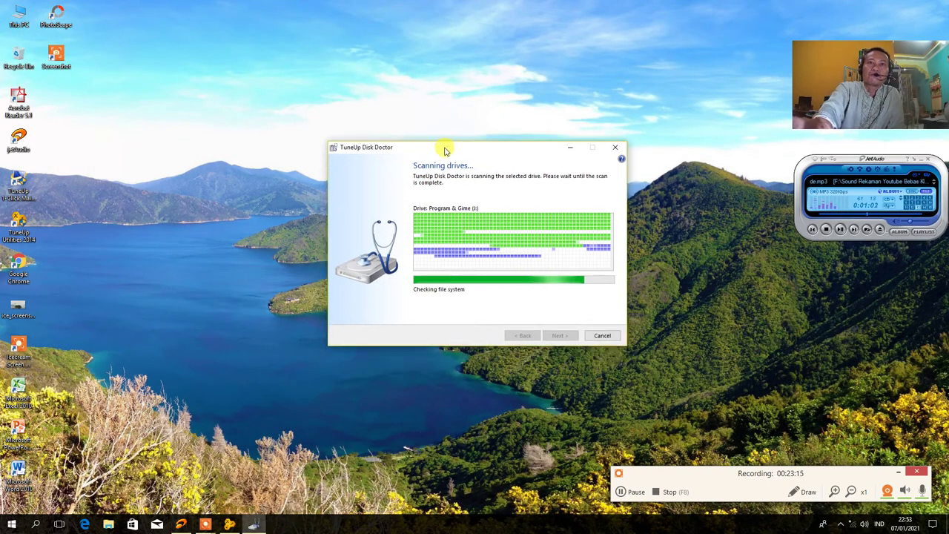
drag(445, 150, 447, 143)
click(249, 64)
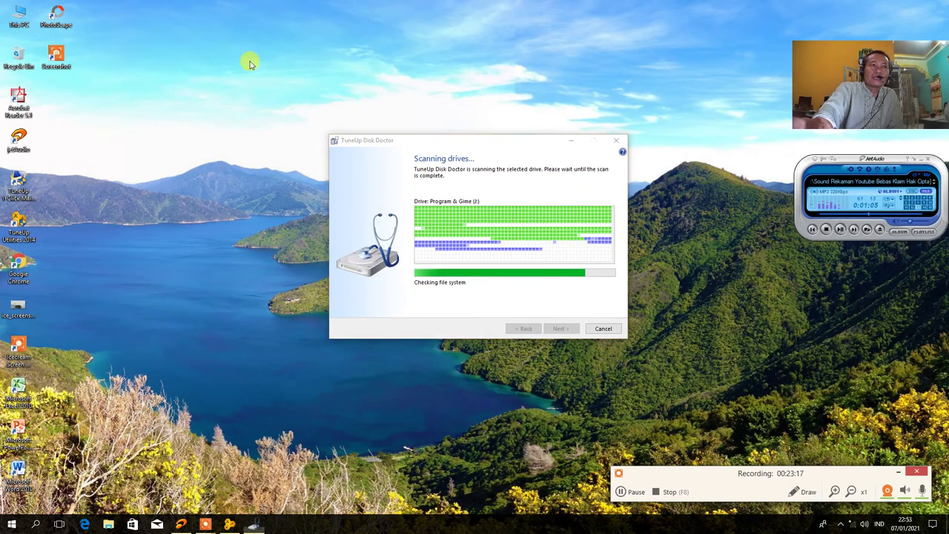
right_click(248, 31)
click(282, 63)
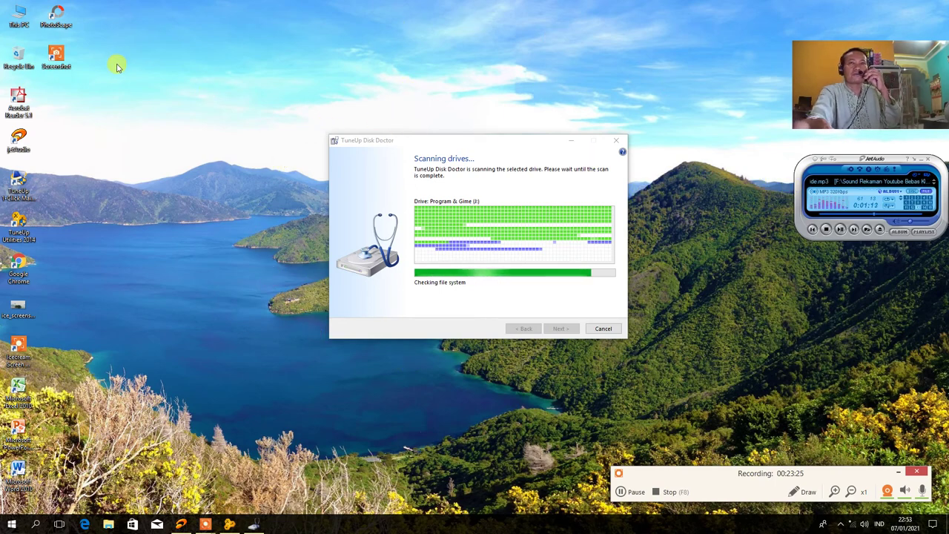
Step: Open This PC in File Explorer and refresh the desktop twice
double_click(19, 17)
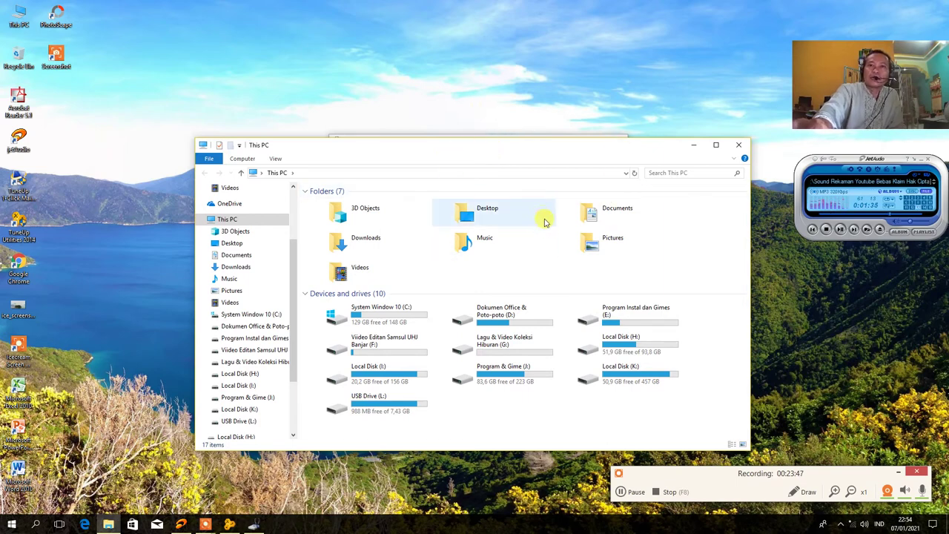
right_click(492, 56)
click(510, 82)
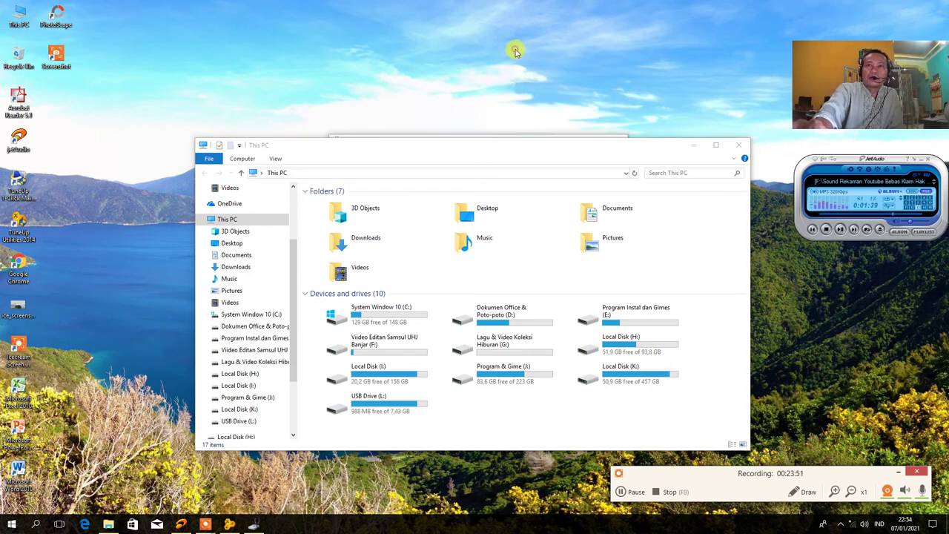
right_click(515, 51)
click(539, 79)
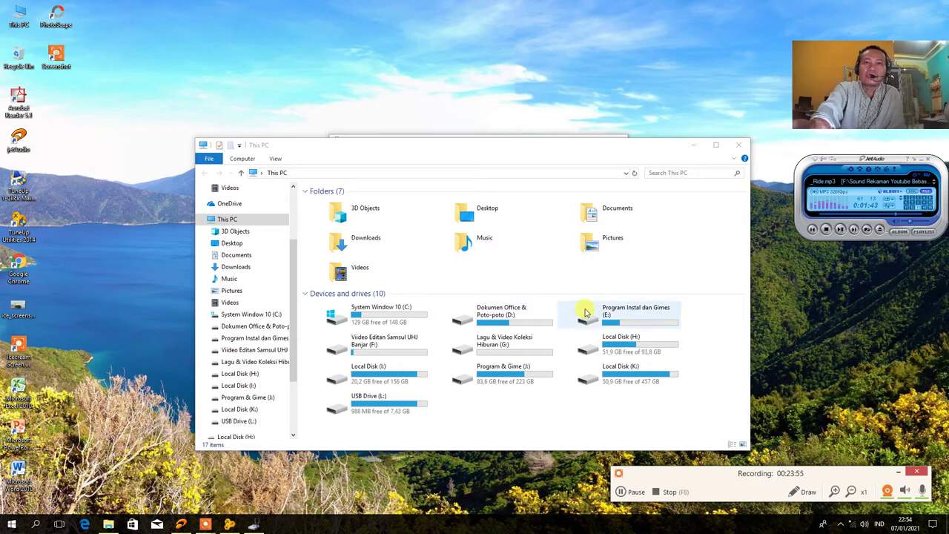
Step: Browse drive E: to the Driver & Pogram Instal folder and select smadav2020rev139
double_click(608, 325)
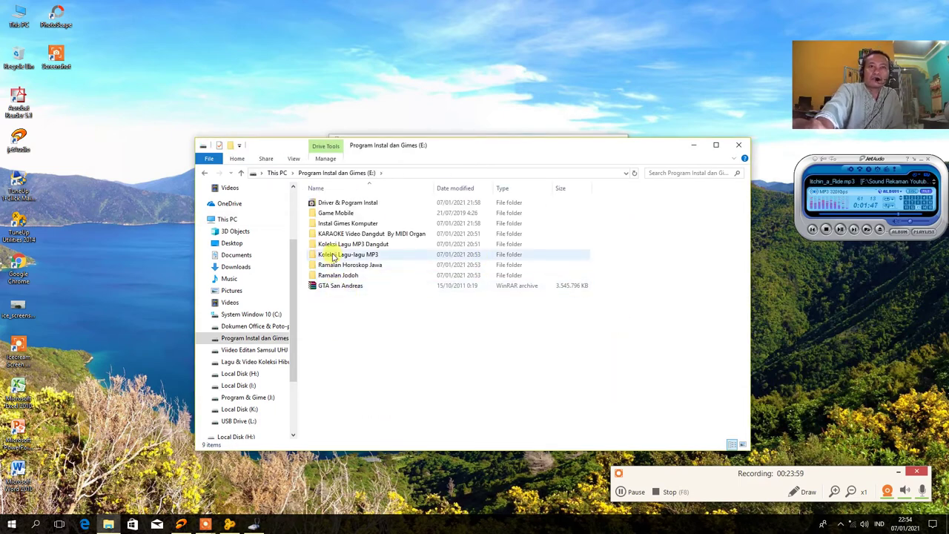
click(347, 205)
double_click(347, 206)
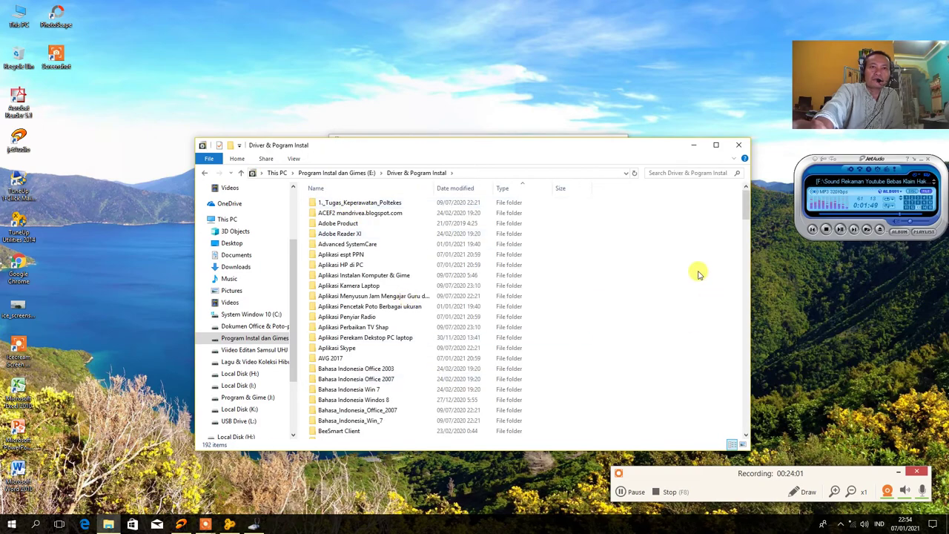
drag(745, 200, 745, 377)
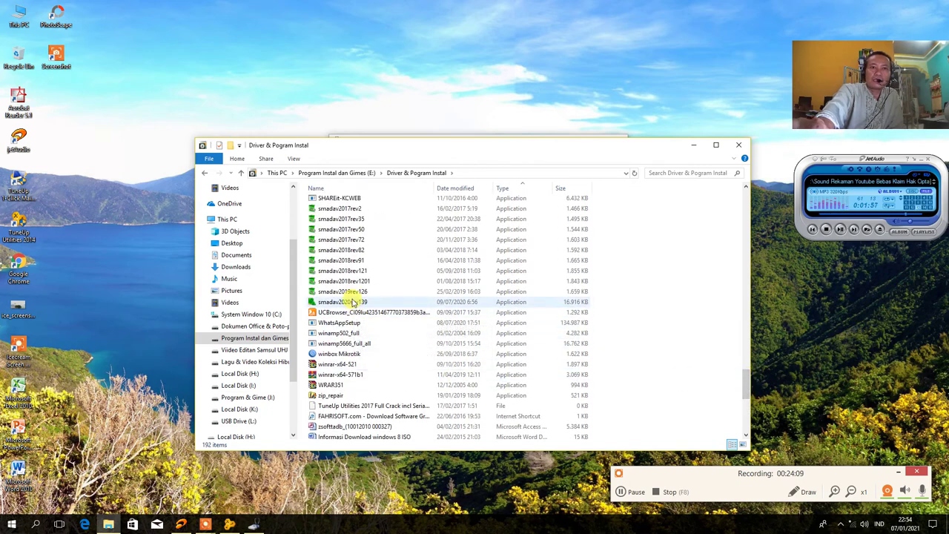
click(354, 302)
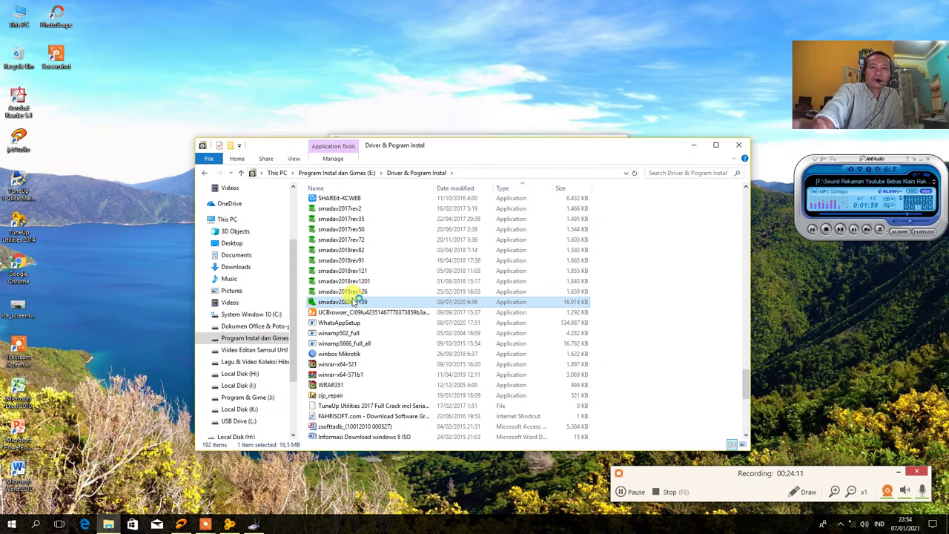
Step: Launch the smadav2020rev139 installer with Bahasa Indonesia as the setup language
double_click(354, 302)
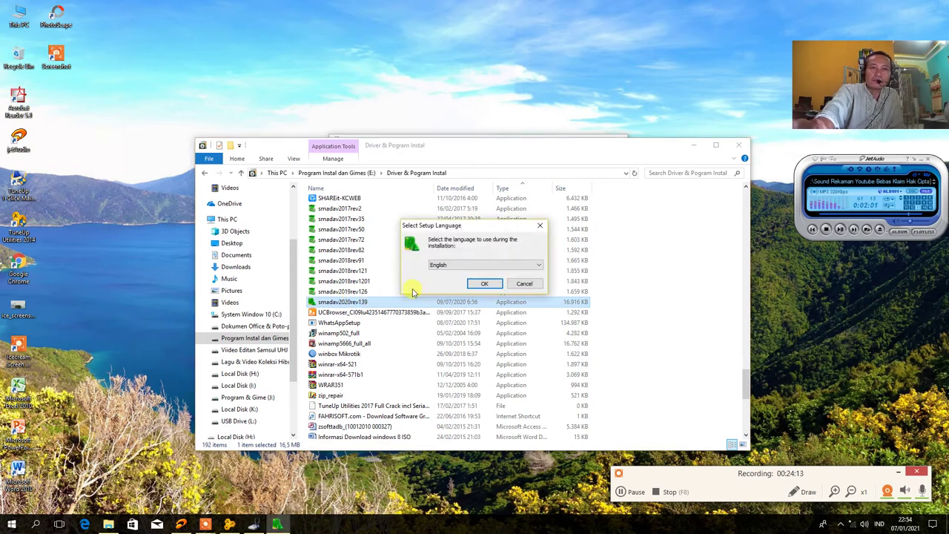
click(542, 267)
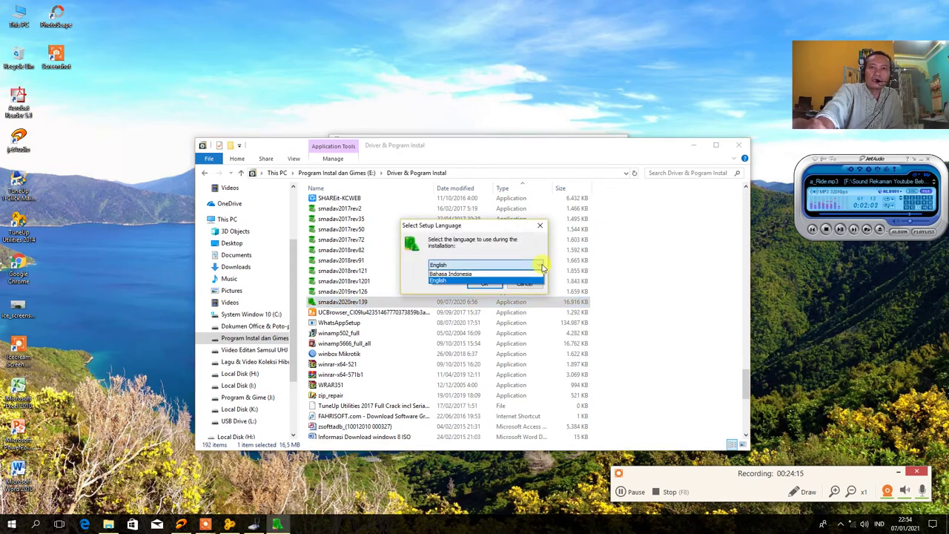
click(471, 279)
click(484, 286)
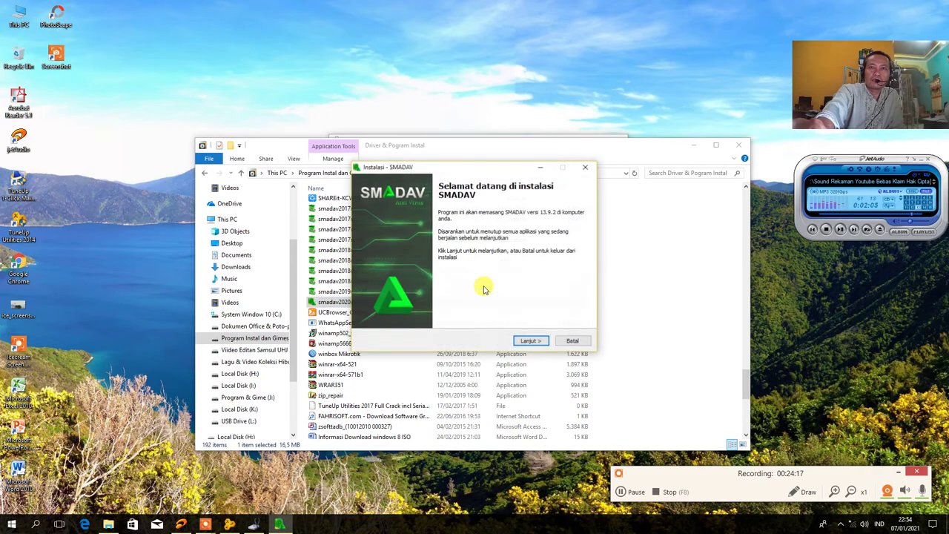
Step: Accept the licence (Saya setuju), keep the default tasks, and install SMADAV
click(528, 341)
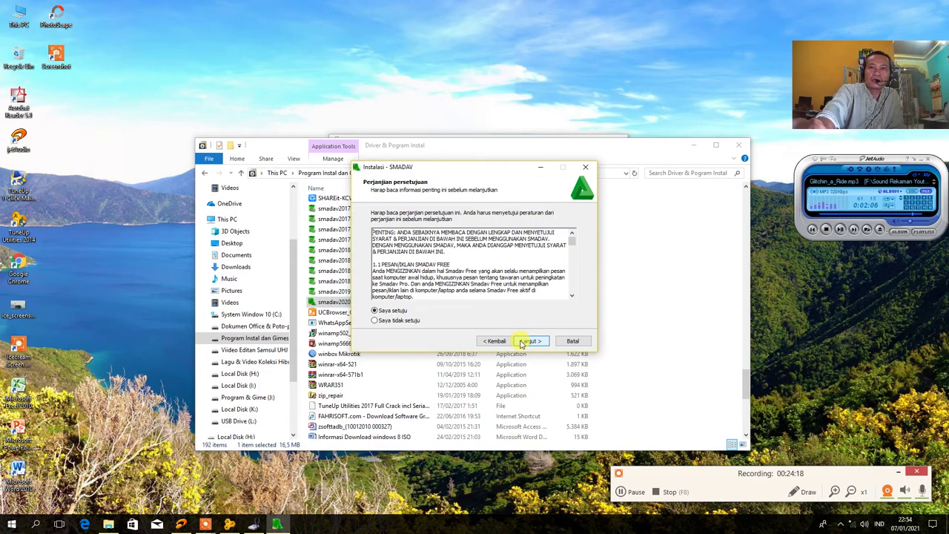
click(374, 321)
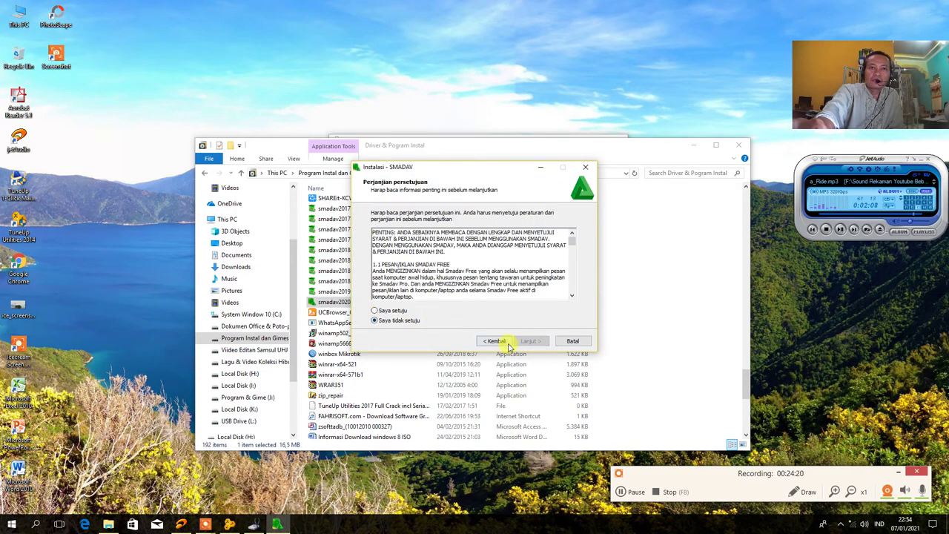
click(391, 310)
click(528, 342)
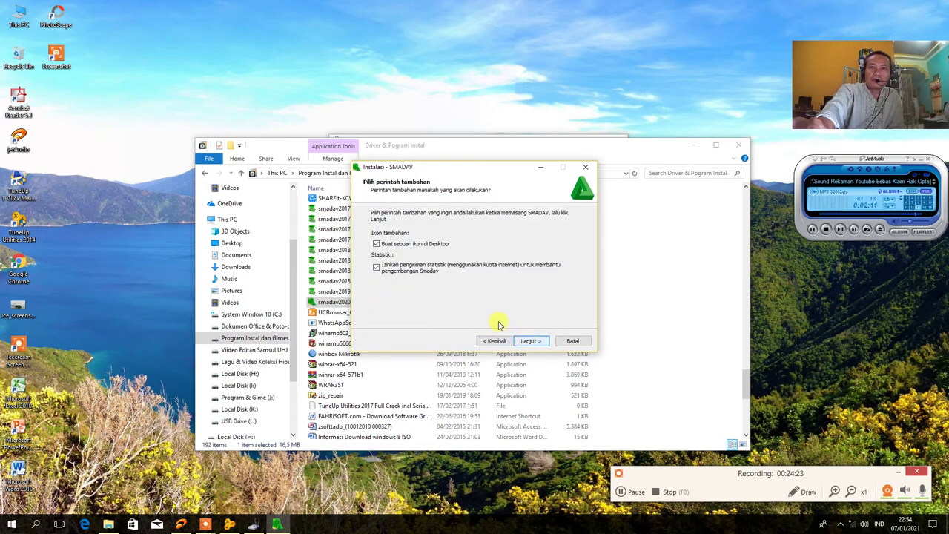
click(528, 341)
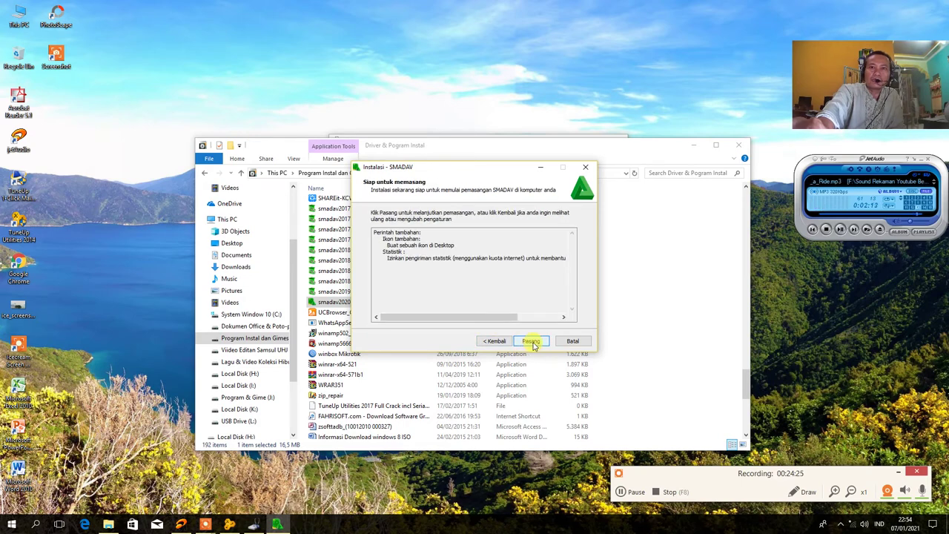
click(532, 342)
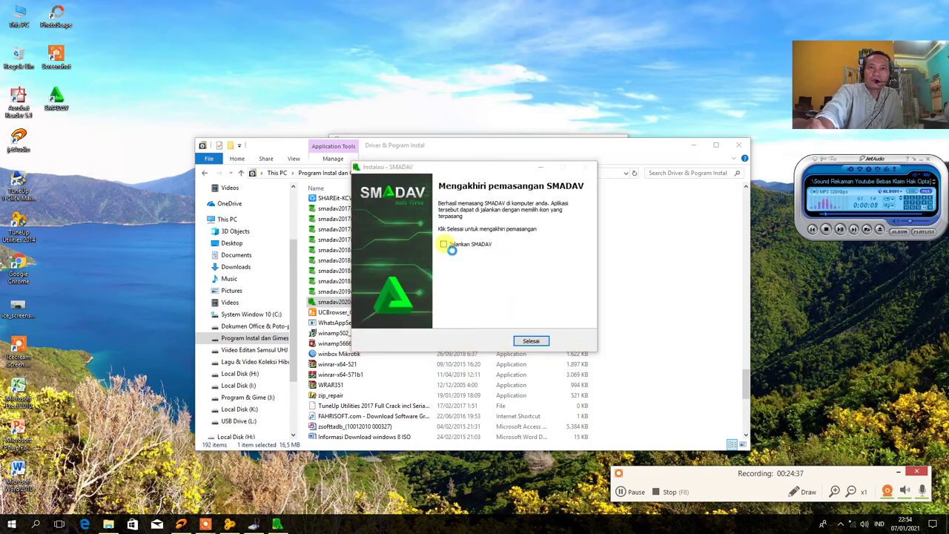
click(531, 341)
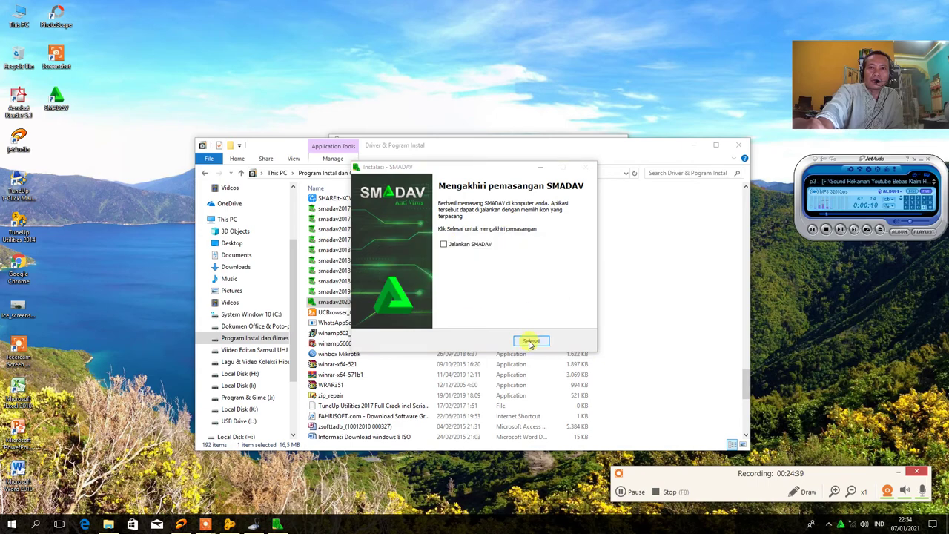
Step: Finish setup with Jalankan SMADAV ticked, dismiss the Free notice, and enter a registrant name in Settings
click(444, 244)
click(531, 342)
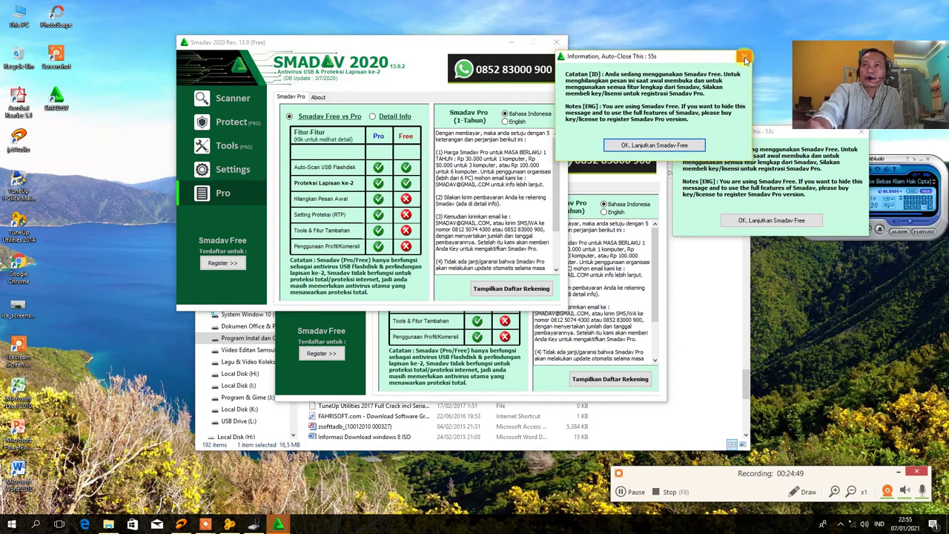
click(744, 58)
click(234, 170)
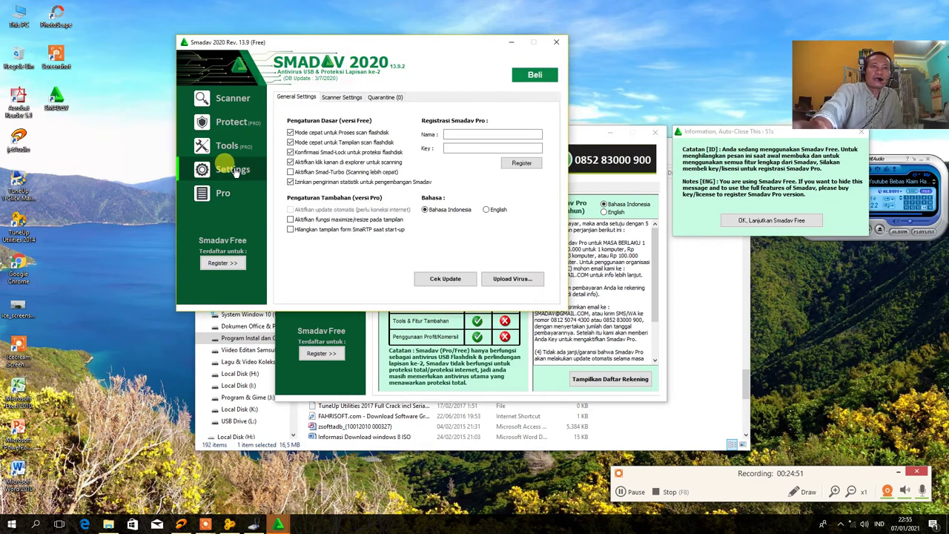
click(464, 134)
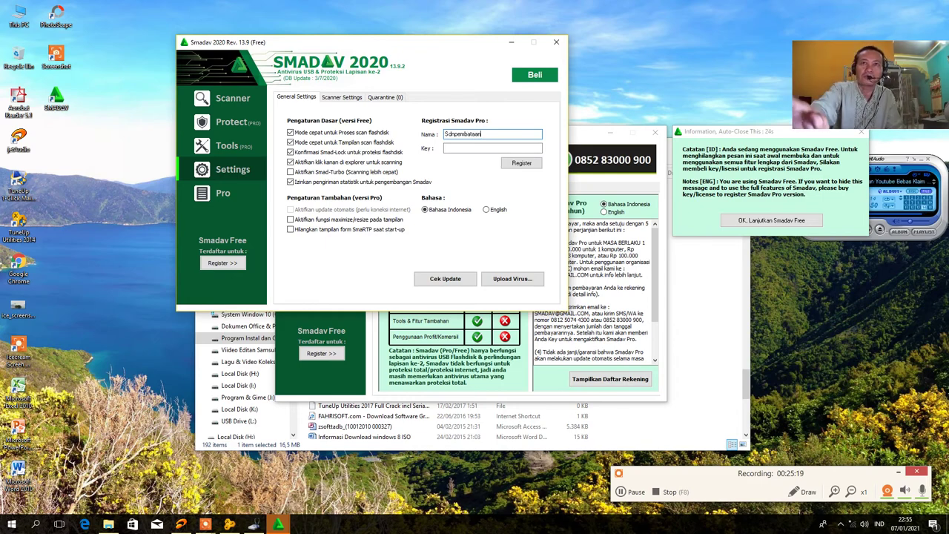
Step: Enter the licence key in the Key field and register the copy as Smadav Pro
click(456, 149)
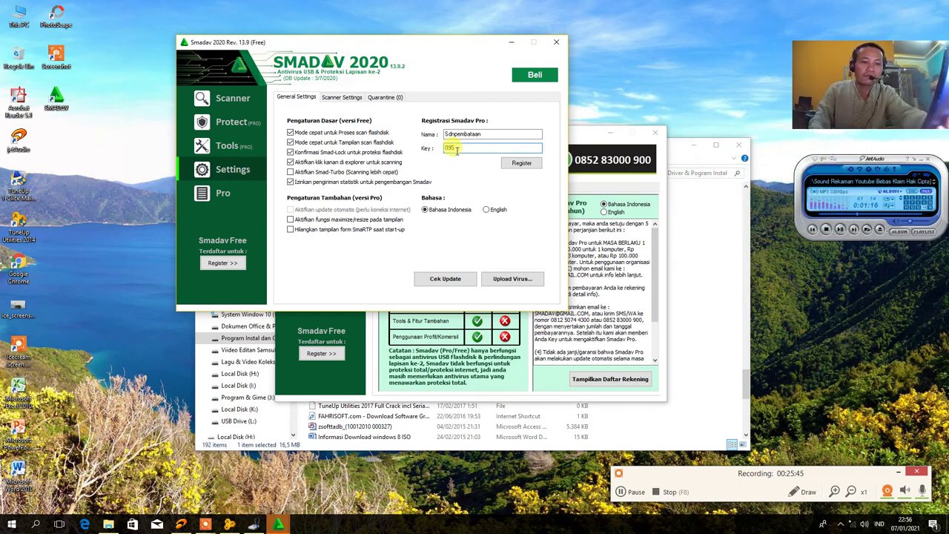
text(2)
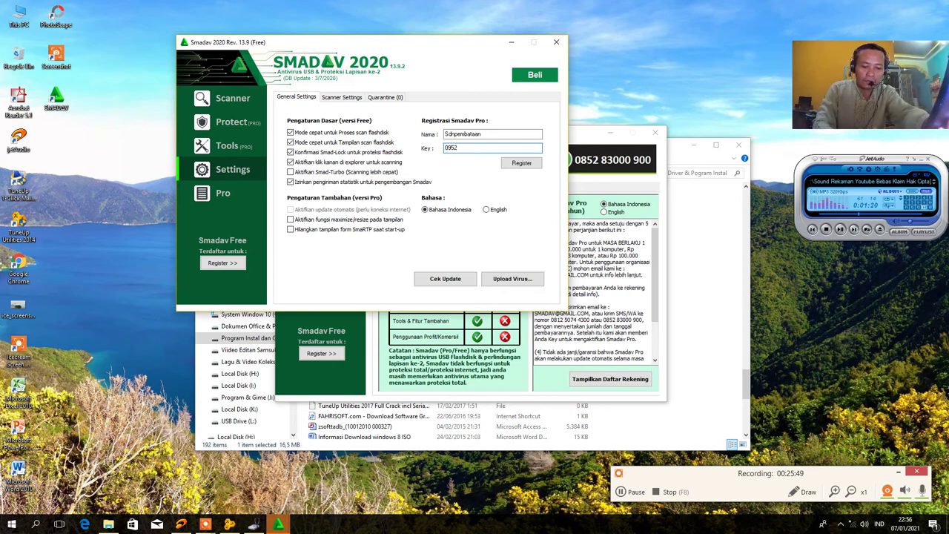
double_click(461, 146)
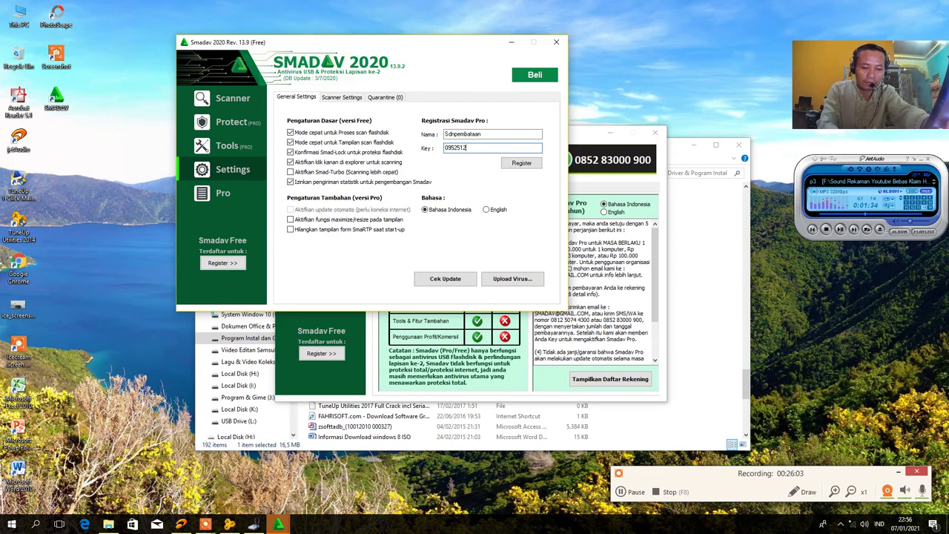
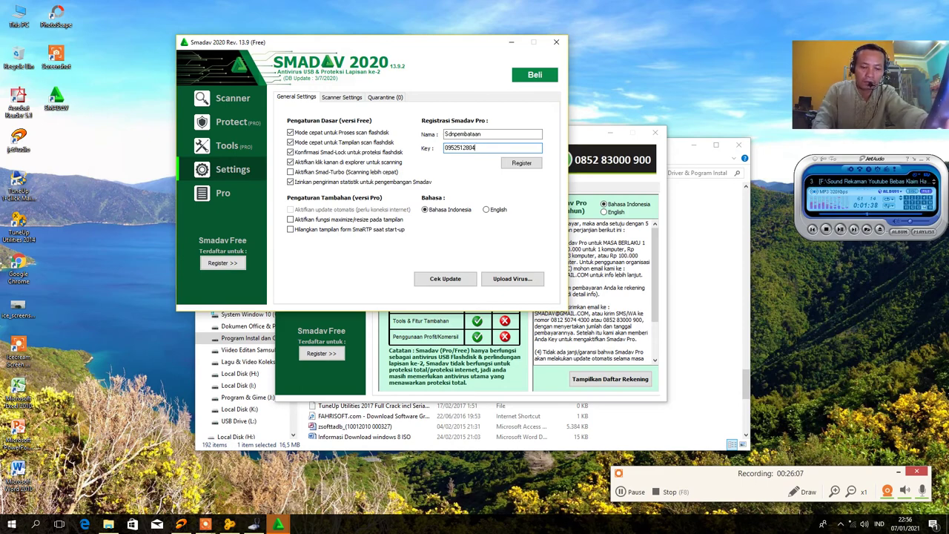
click(510, 163)
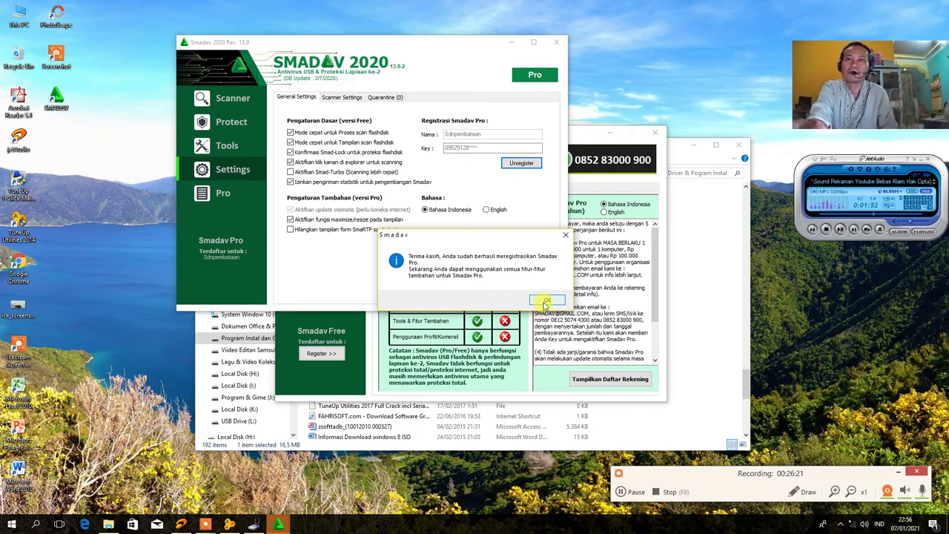
Step: Dismiss the success message and enable hiding the SmaRTP form and Smad-Turbo scanning
click(546, 302)
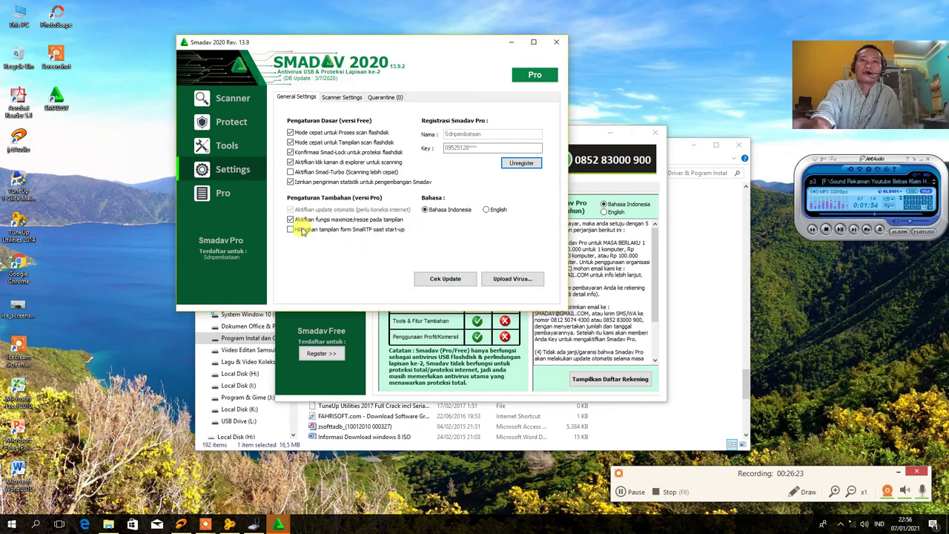
click(300, 231)
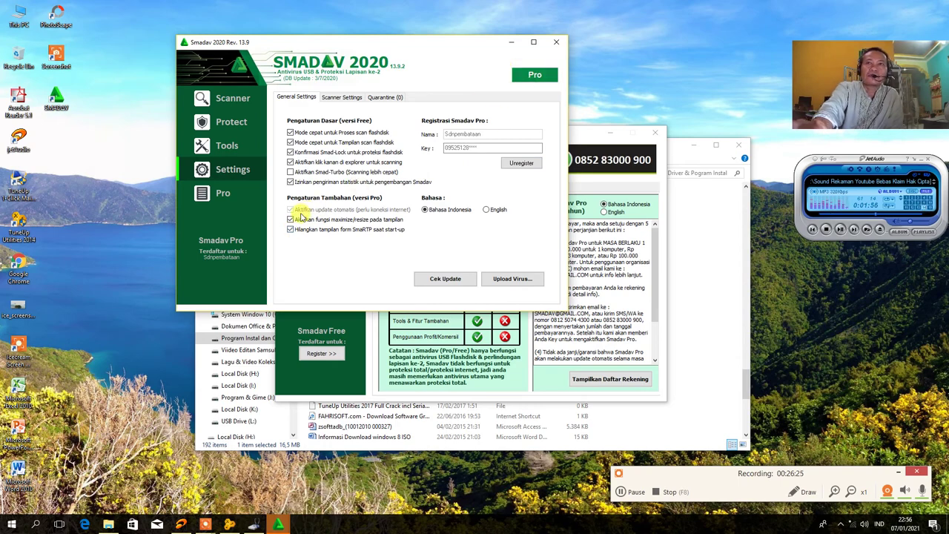
click(290, 172)
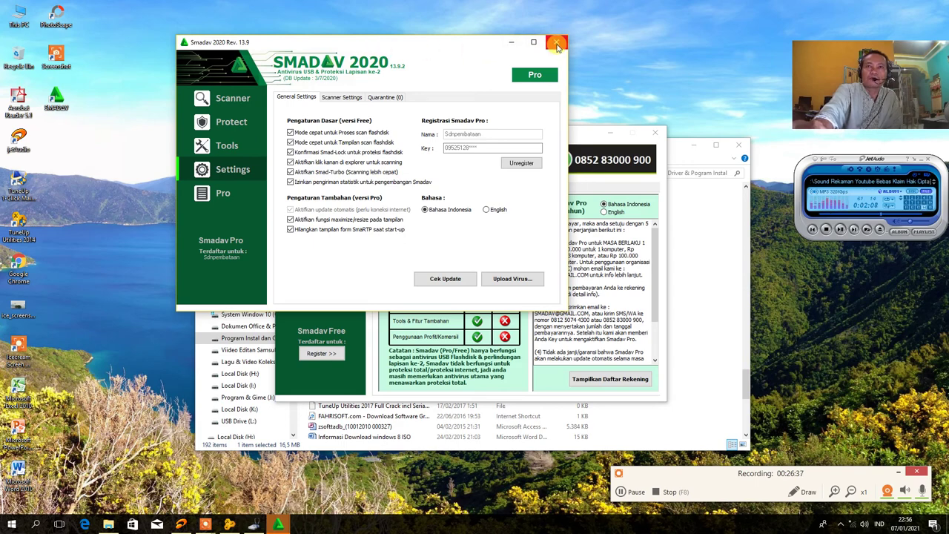
Step: Select Computer Drive on the Scanner page and start the scan
click(335, 97)
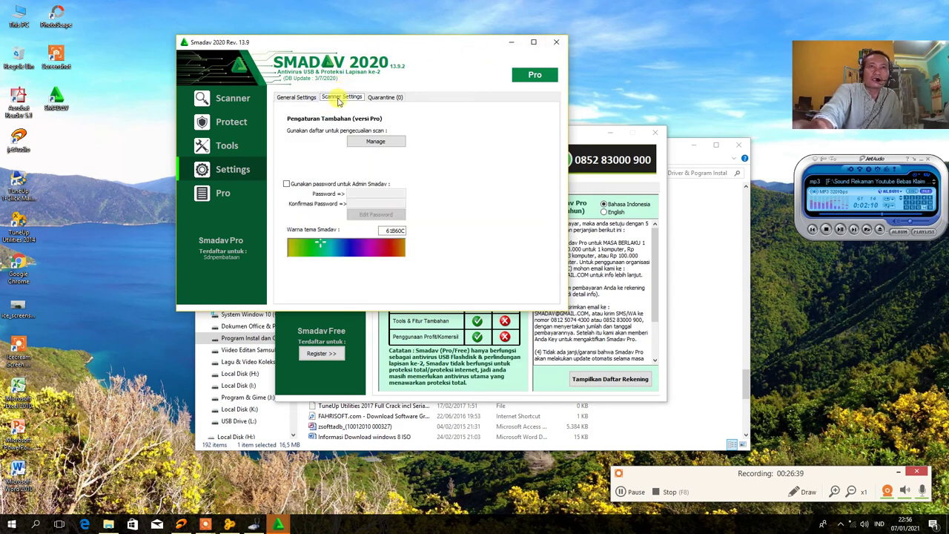
click(249, 104)
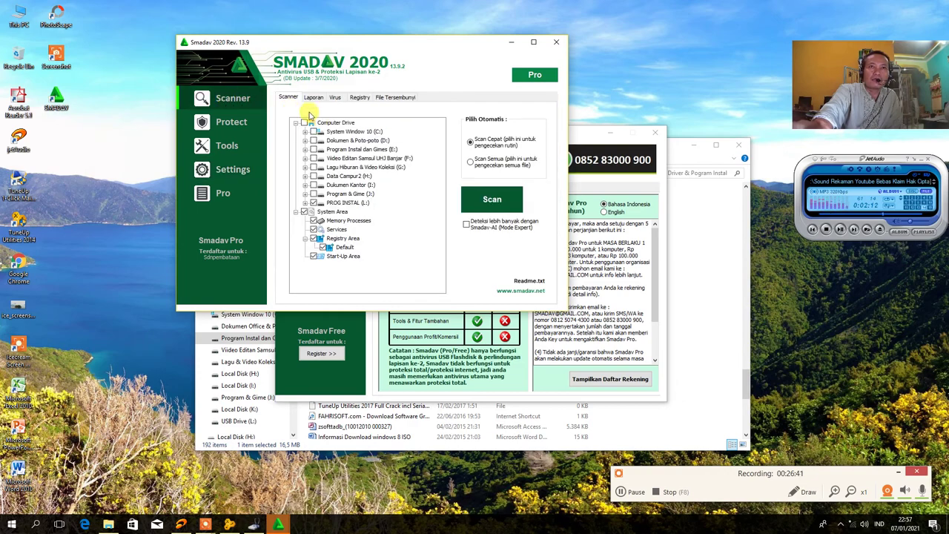
click(307, 123)
click(482, 199)
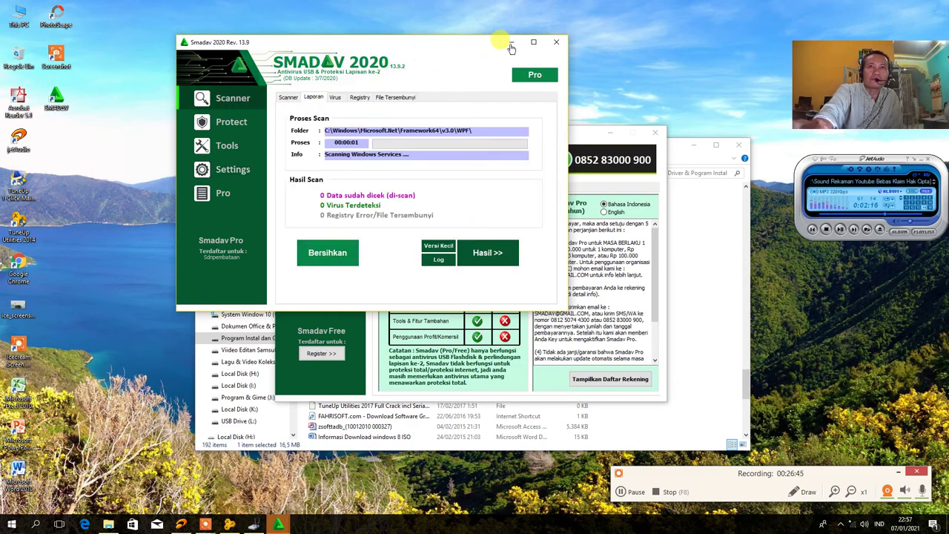
Step: Minimise the Smadav Pro scan, close the Smadav Free window, and move the folder window higher
click(511, 43)
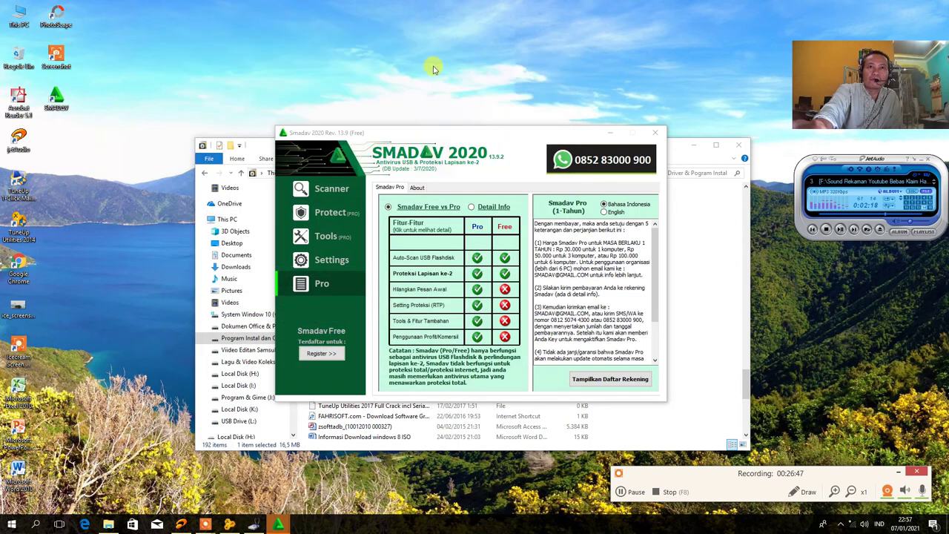
click(655, 133)
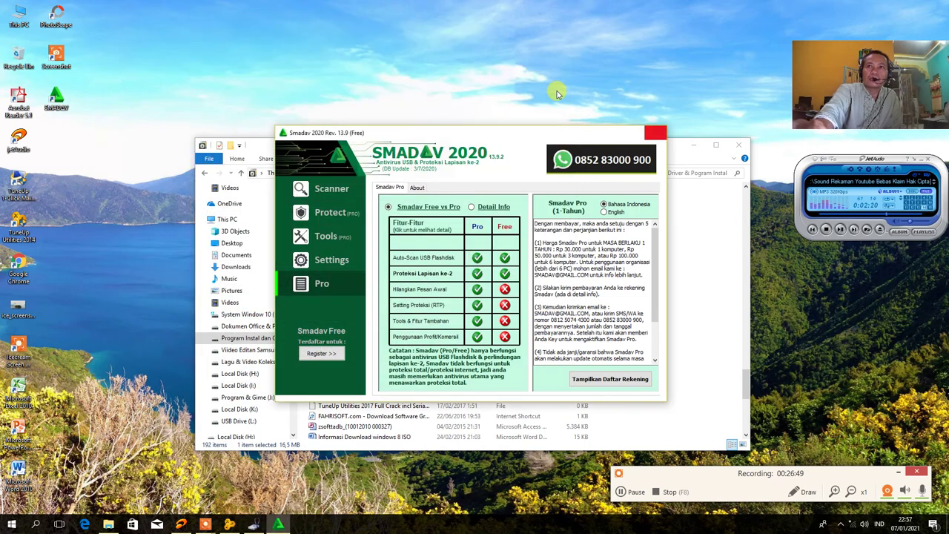
right_click(436, 56)
click(463, 83)
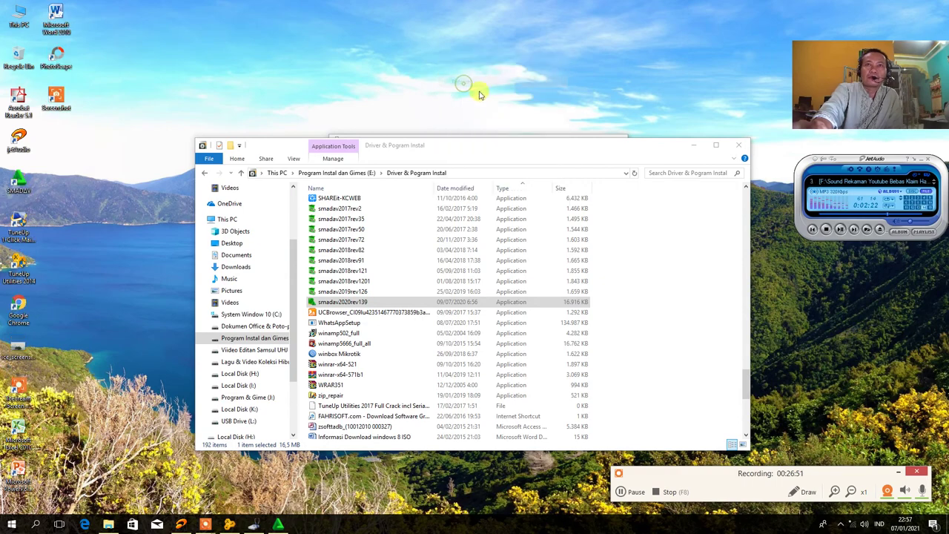
drag(499, 149, 451, 80)
Step: Refresh the desktop three more times
right_click(380, 31)
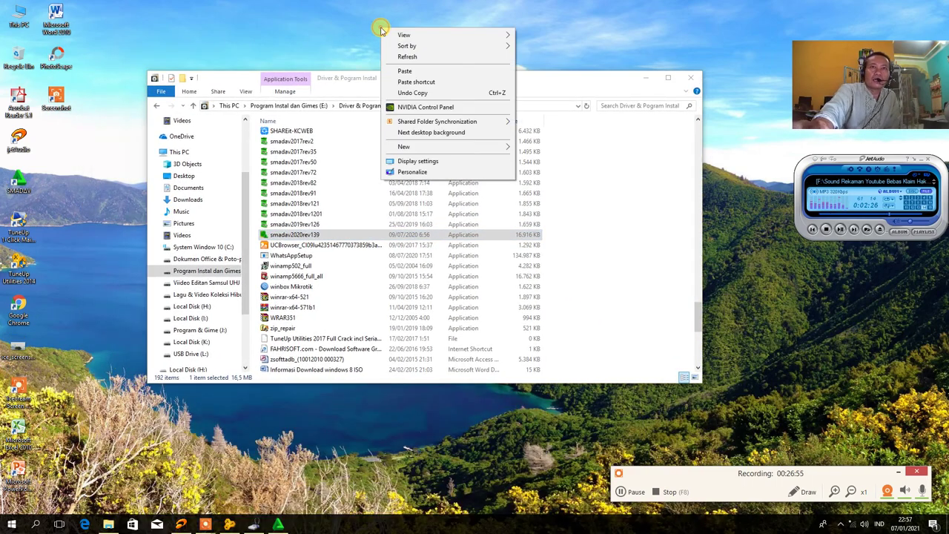
click(412, 59)
right_click(364, 6)
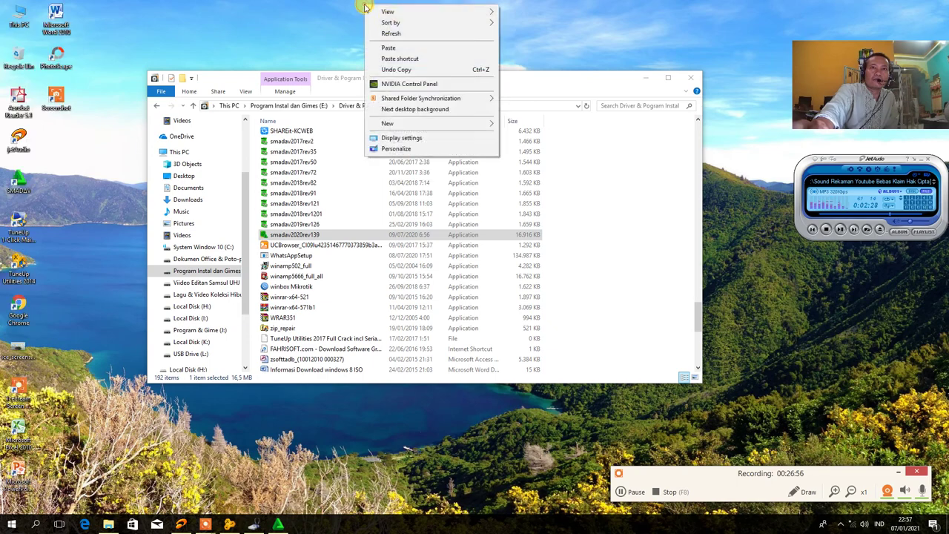
click(392, 35)
right_click(449, 18)
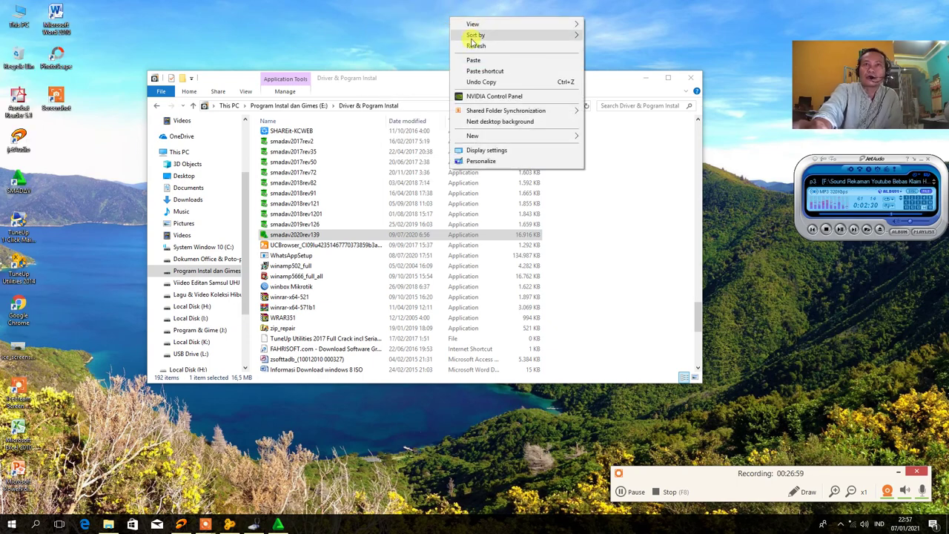
click(468, 43)
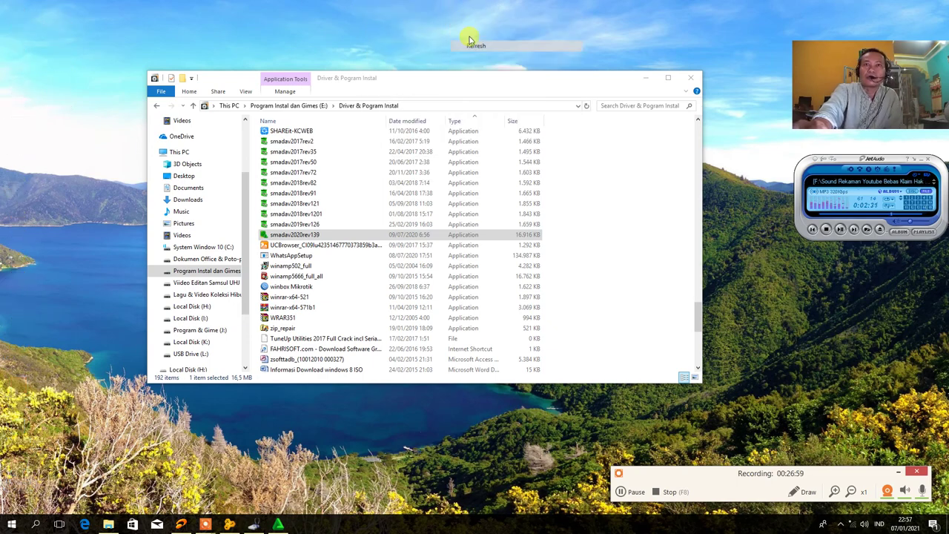
Step: Choose the secured ASUS Wi-Fi network from the network list and start connecting
click(852, 523)
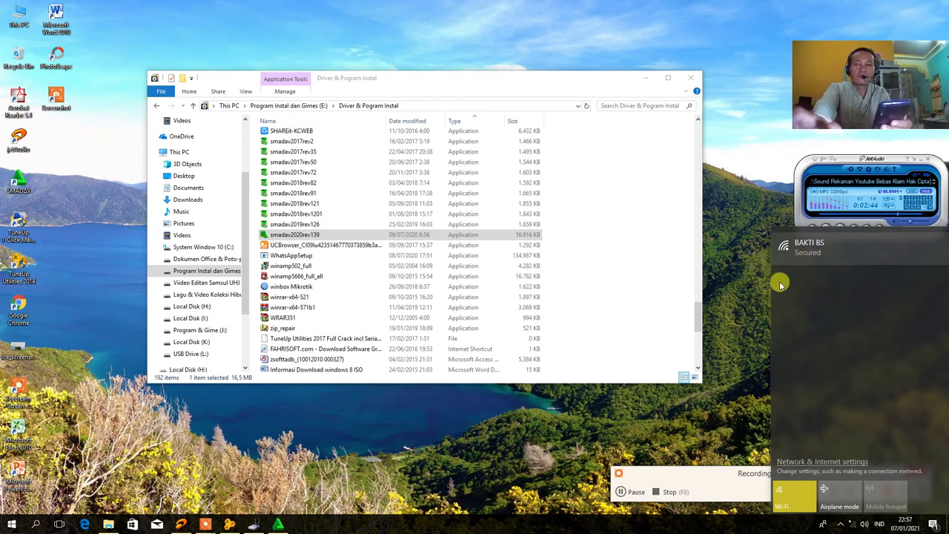
click(734, 319)
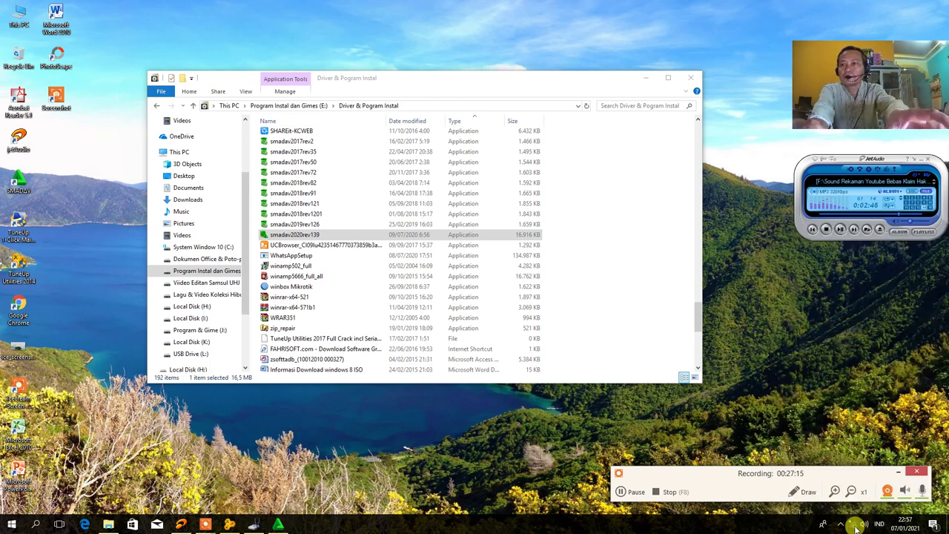
click(853, 525)
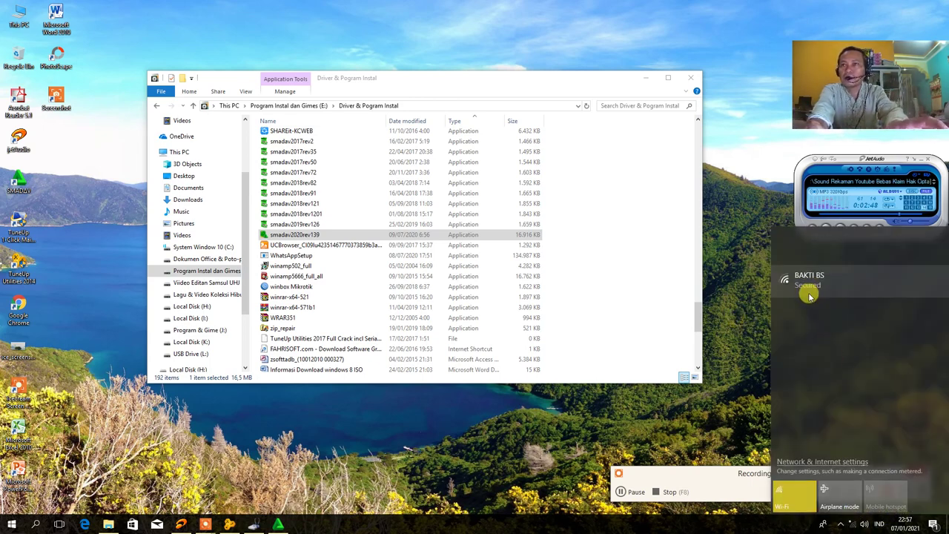
click(812, 253)
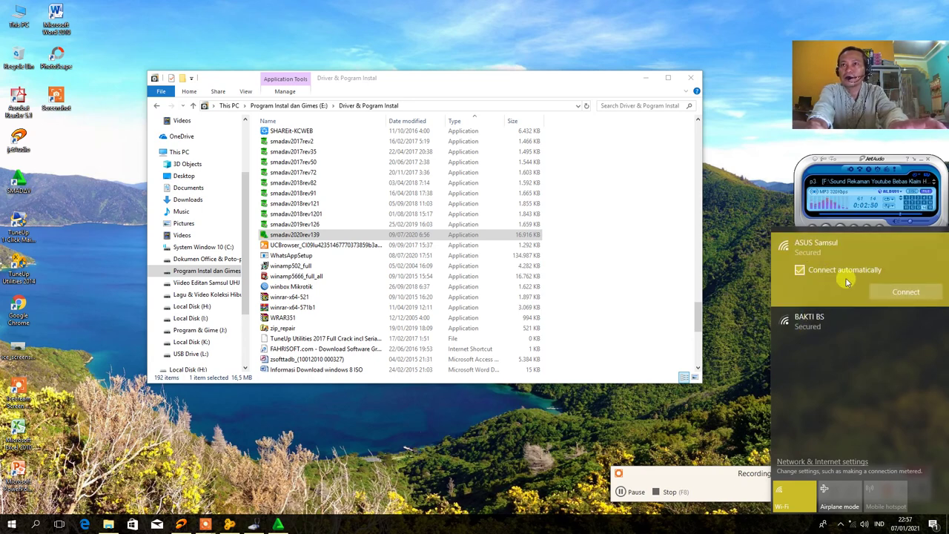
click(897, 292)
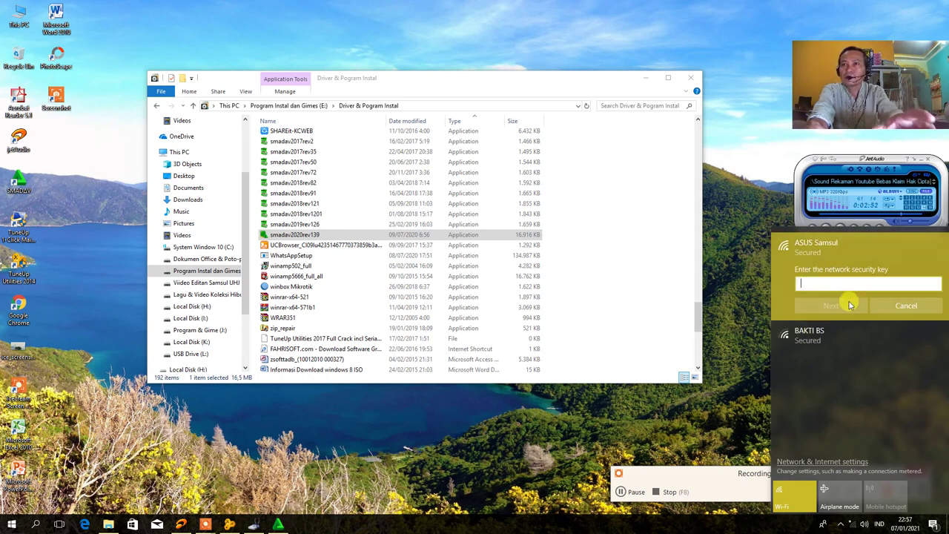
Step: Submit the network security key, answer the discoverability prompt, and close the Wi-Fi panel
text(•••••••)
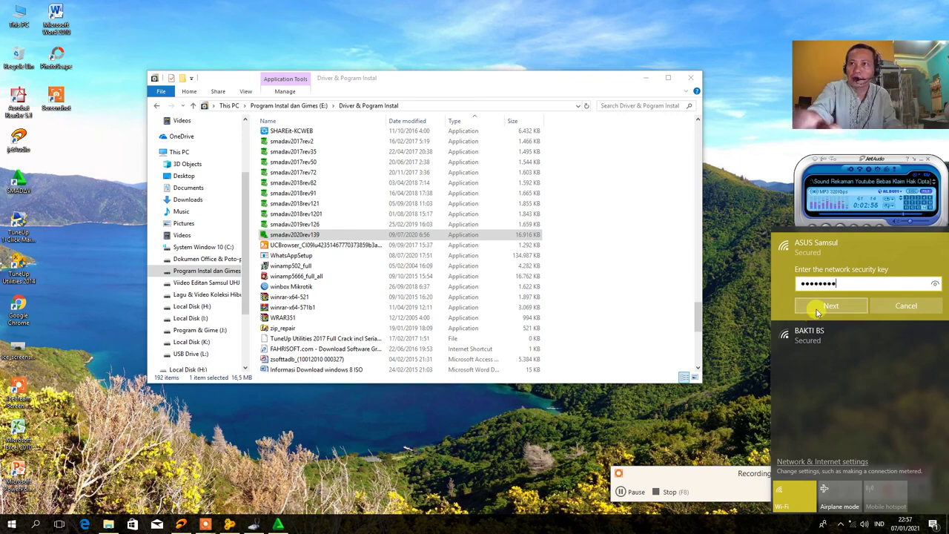
click(816, 309)
click(815, 335)
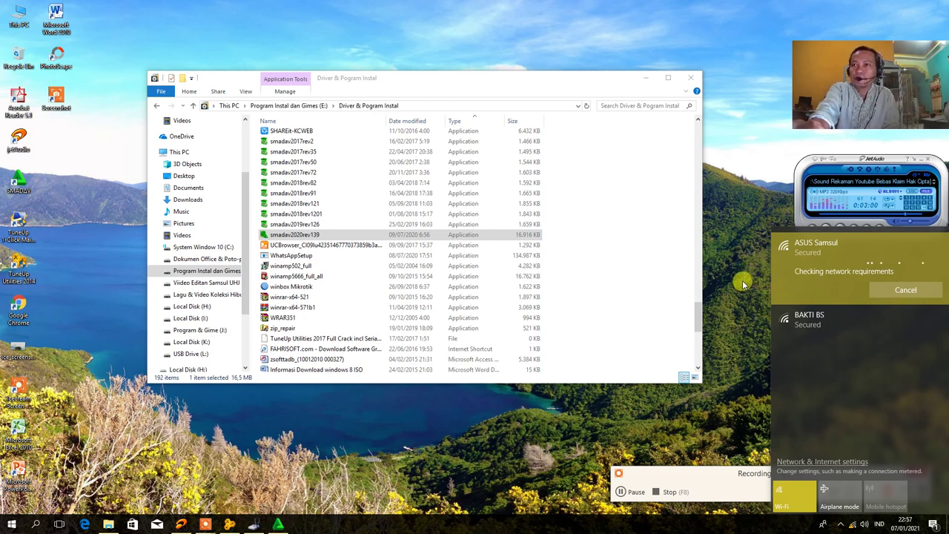
click(743, 283)
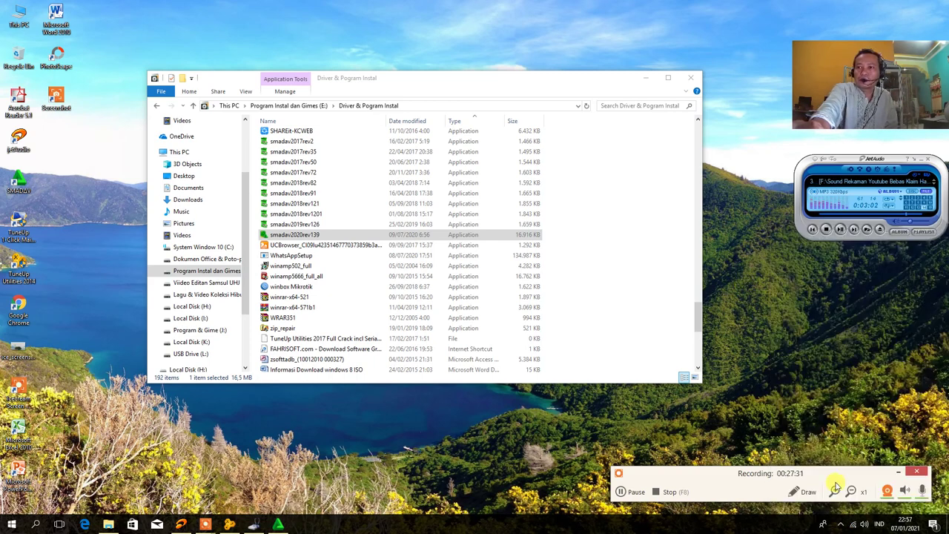
click(840, 525)
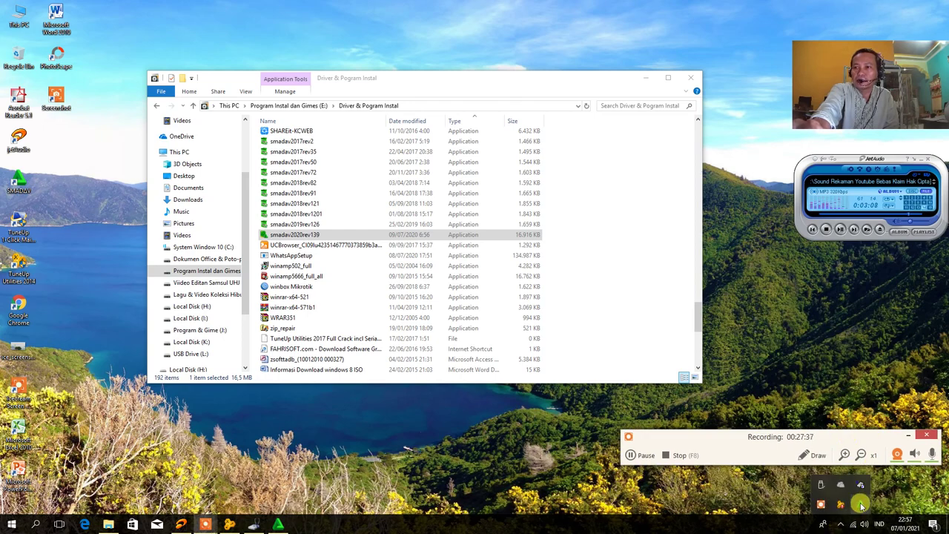
Step: Run Cek Update from the Smadav tray icon, download the 6502 KB Rev. 14.5 update, and restore the scanner
right_click(860, 504)
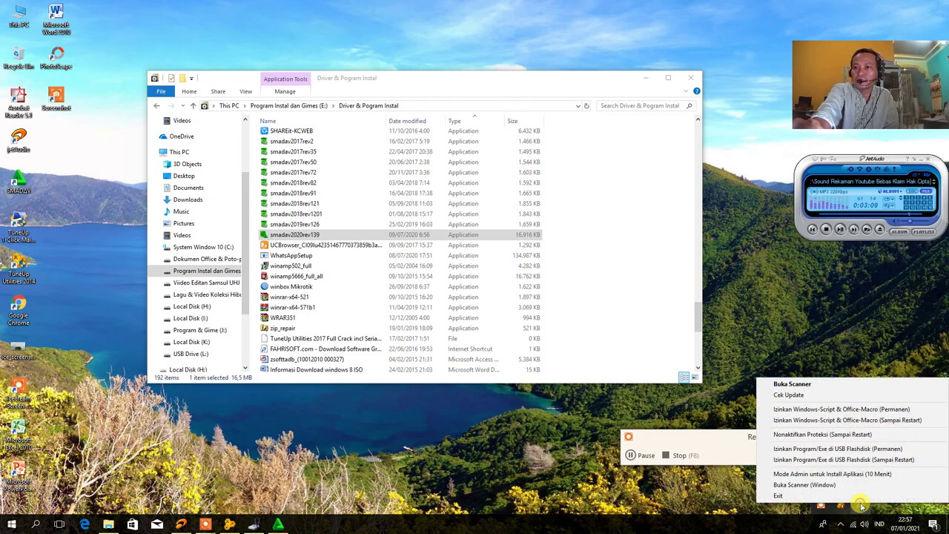
click(790, 393)
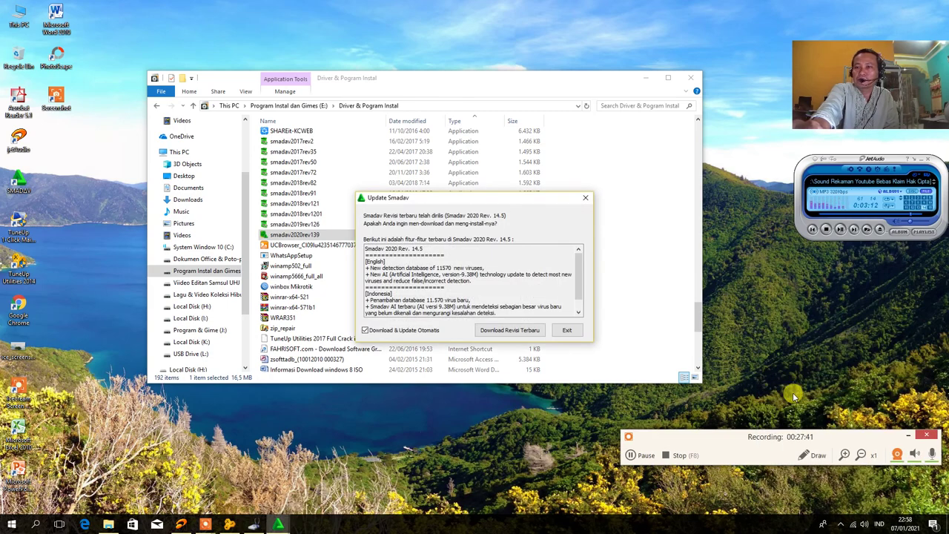
click(497, 330)
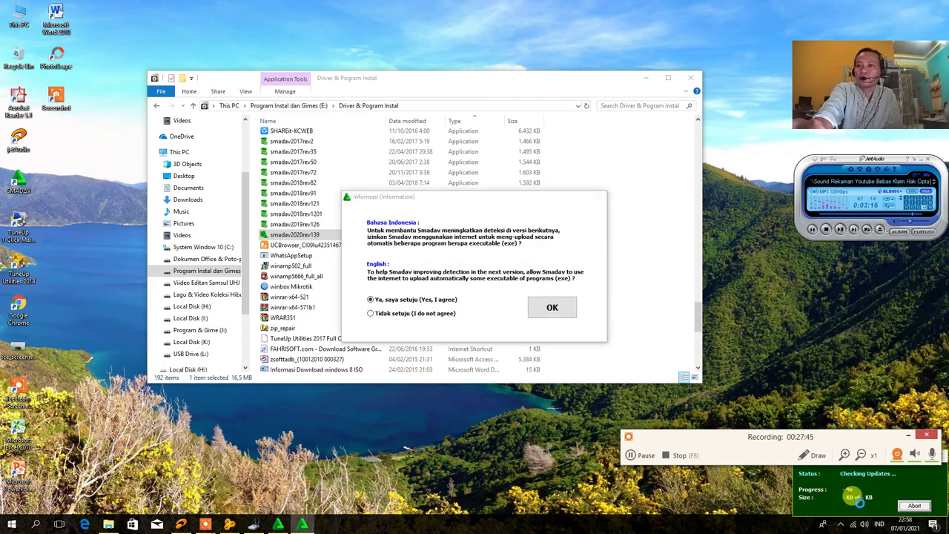
click(552, 307)
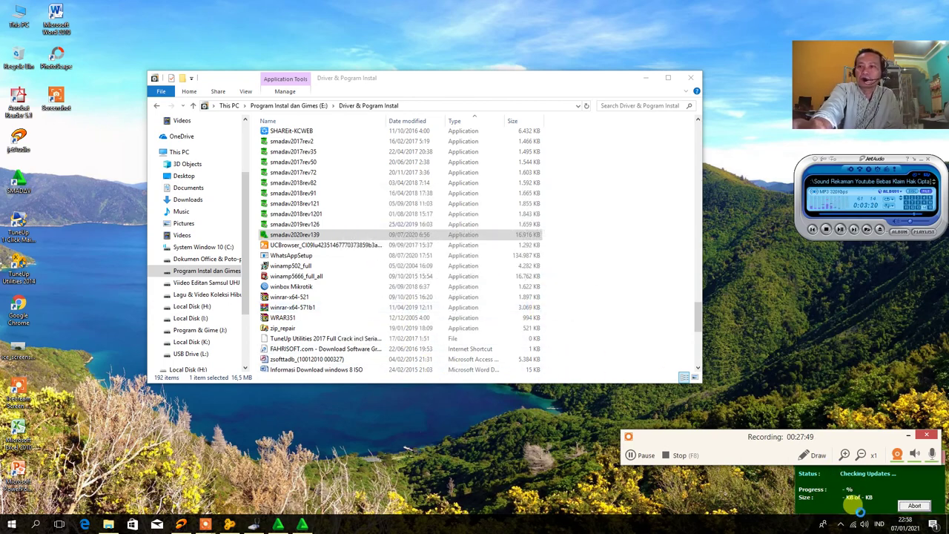
right_click(816, 338)
click(827, 369)
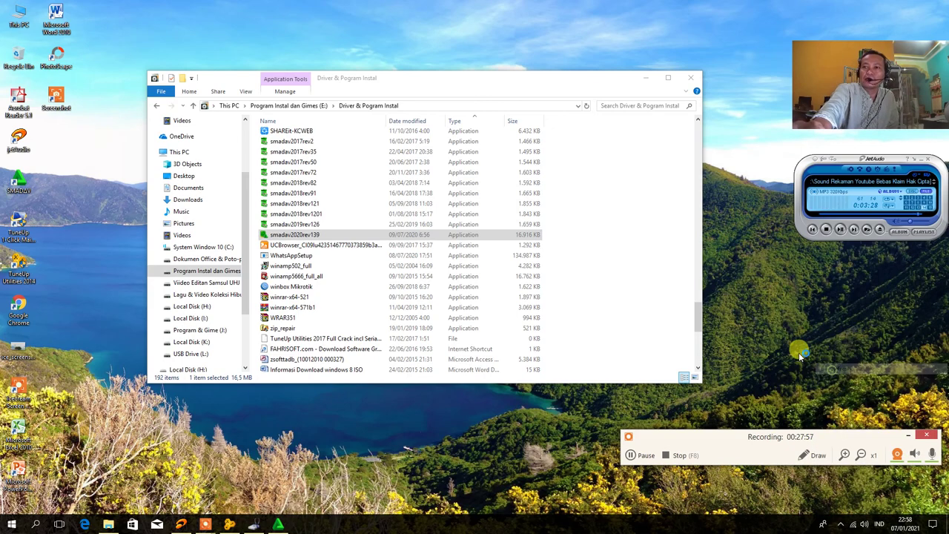
click(280, 523)
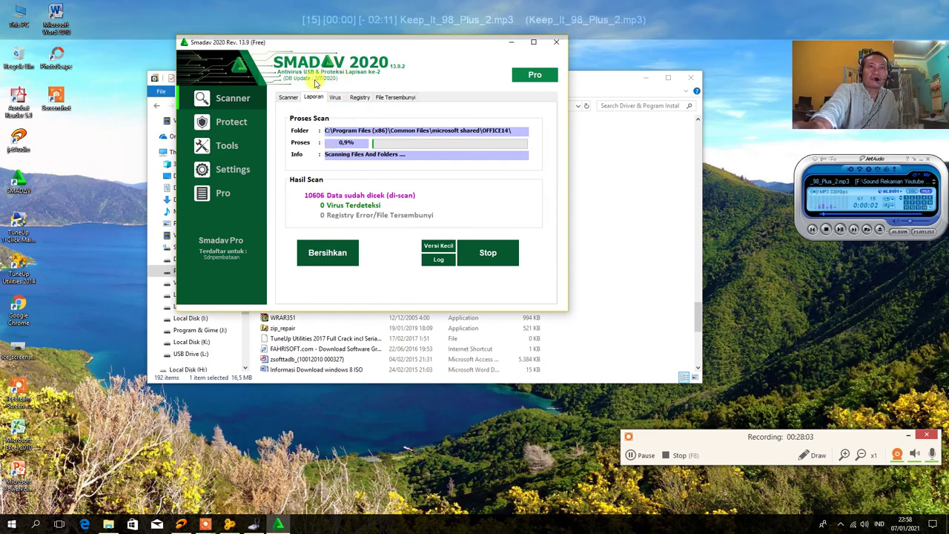
Step: Close the old Smadav, launch updated Rev. 14.5, and scan all Computer Drives
key(alt+F4)
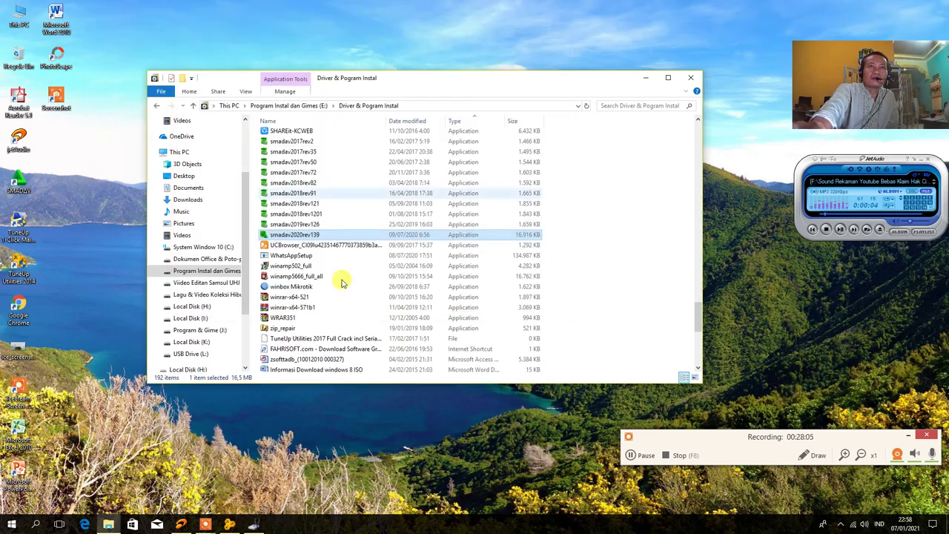
click(22, 186)
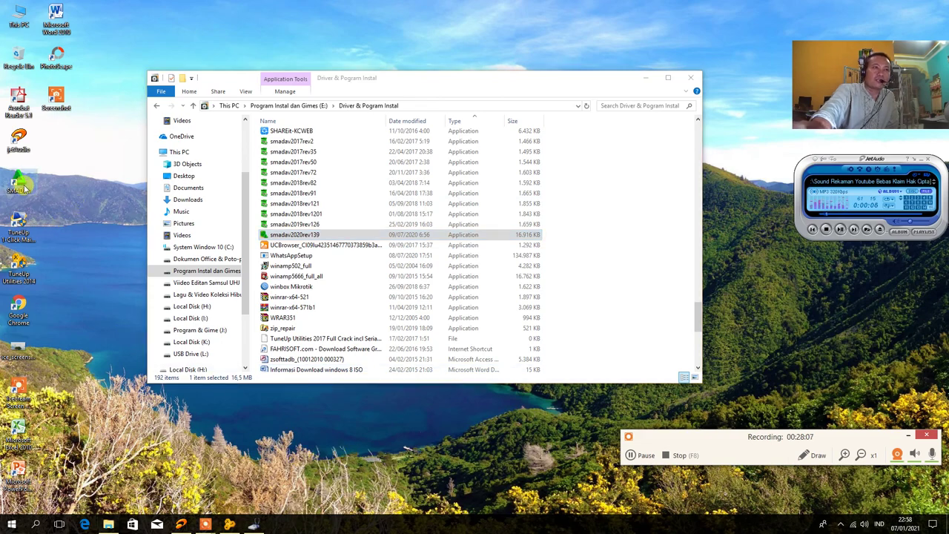
double_click(22, 187)
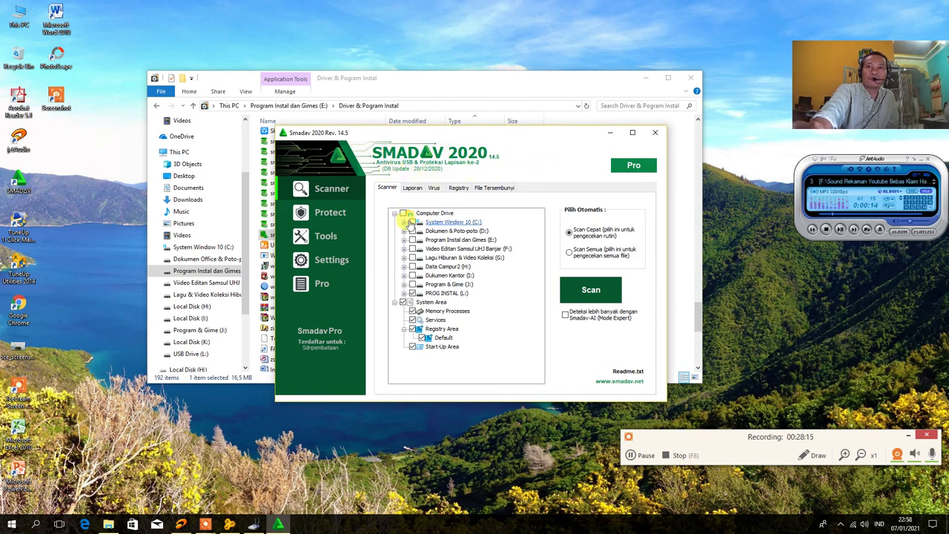
click(403, 214)
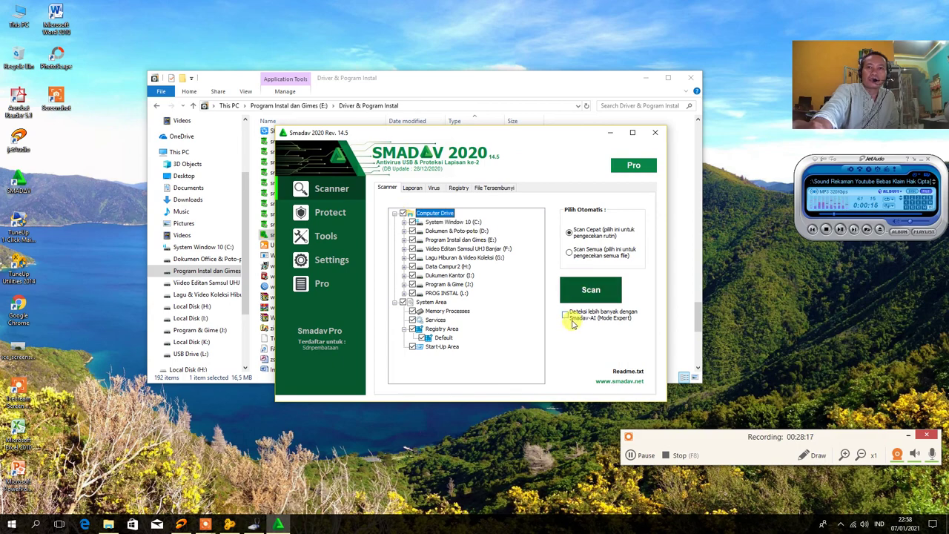
click(590, 290)
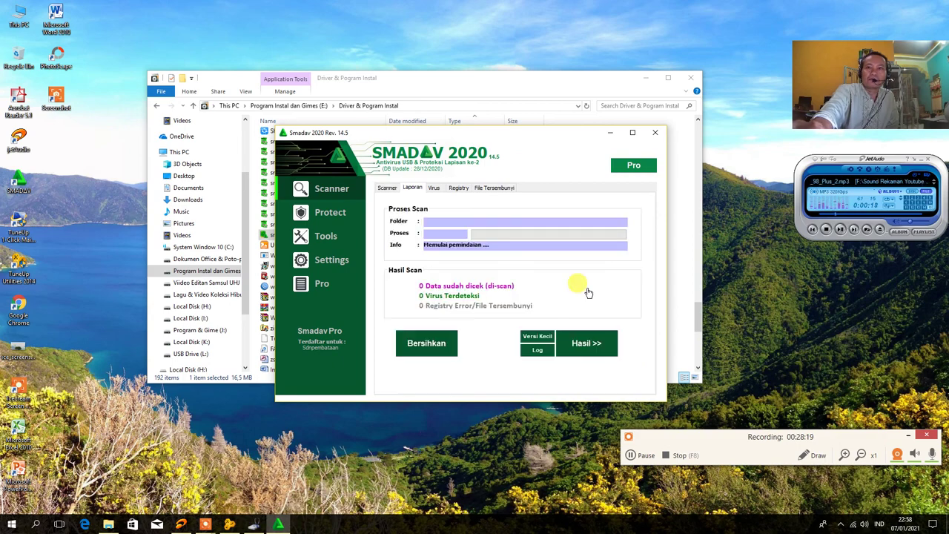
Step: Close File Explorer, stop and exit the Smadav scan, finish Disk Doctor, and refresh the desktop
click(448, 82)
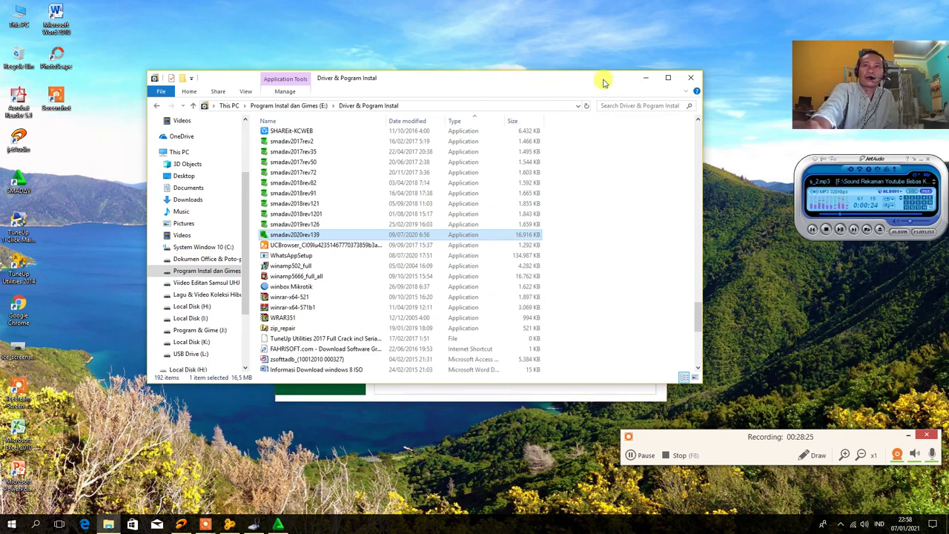
click(690, 82)
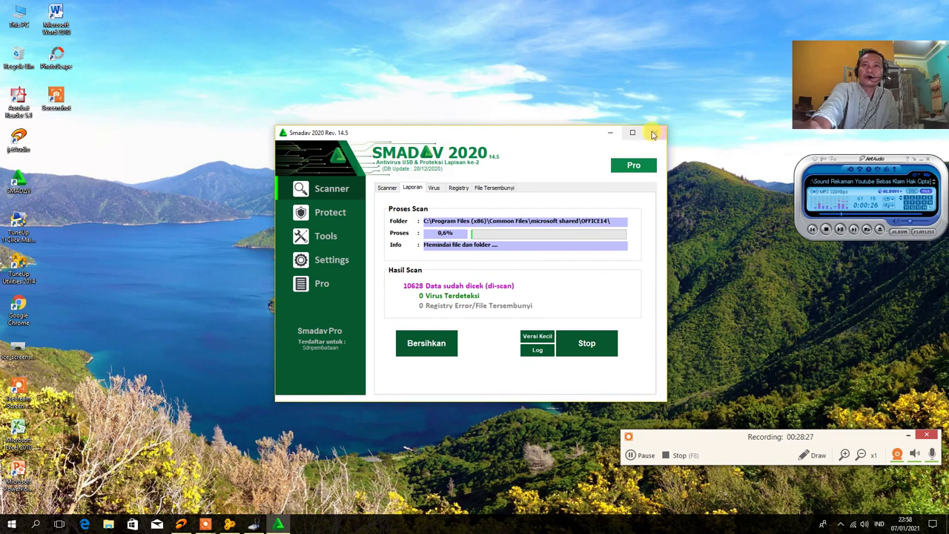
click(654, 133)
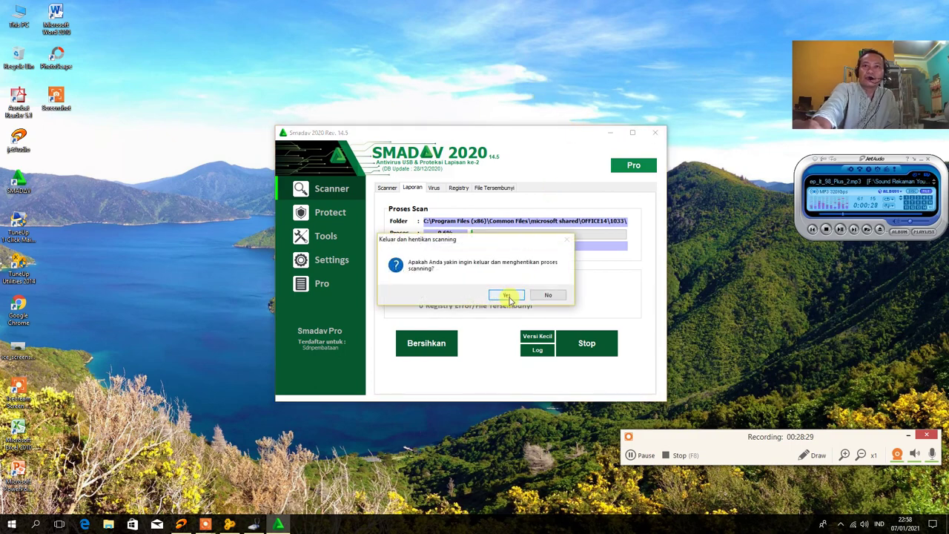
click(507, 295)
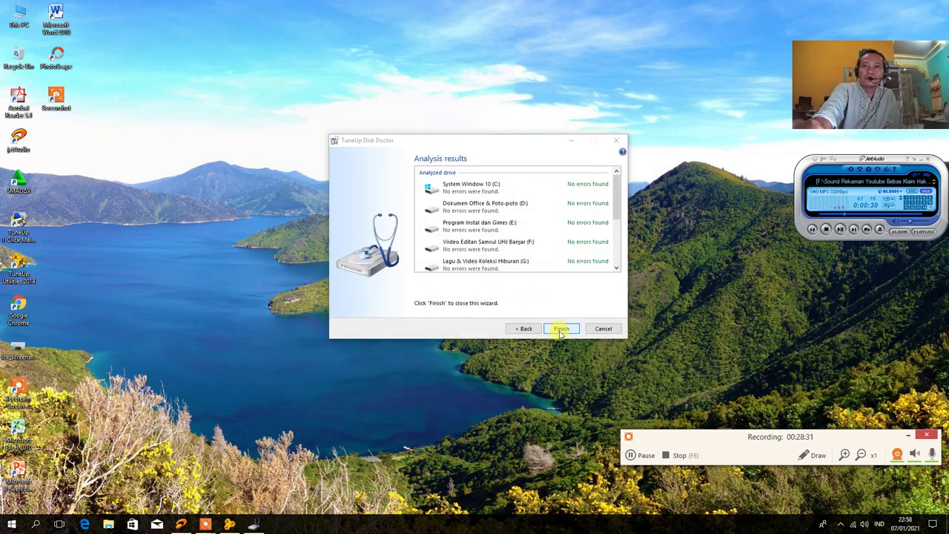
click(561, 330)
right_click(511, 166)
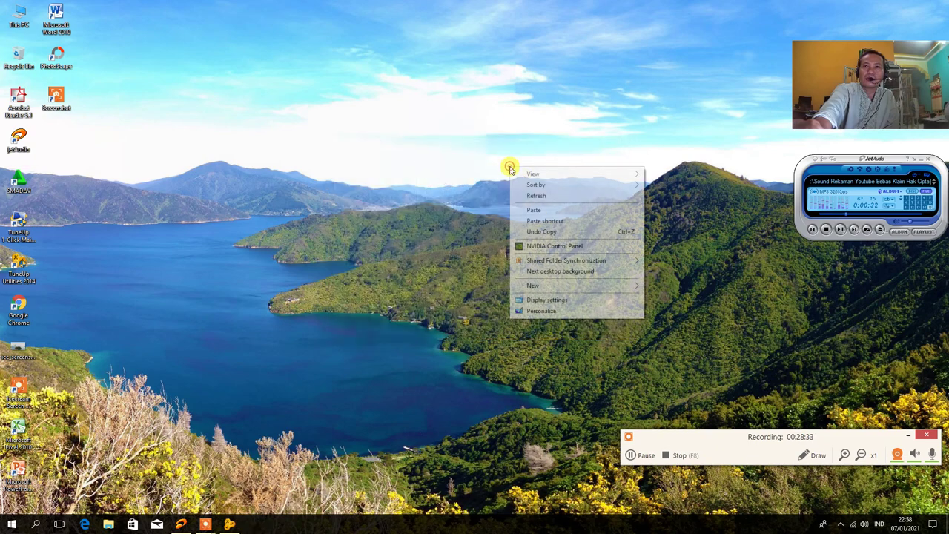
click(535, 197)
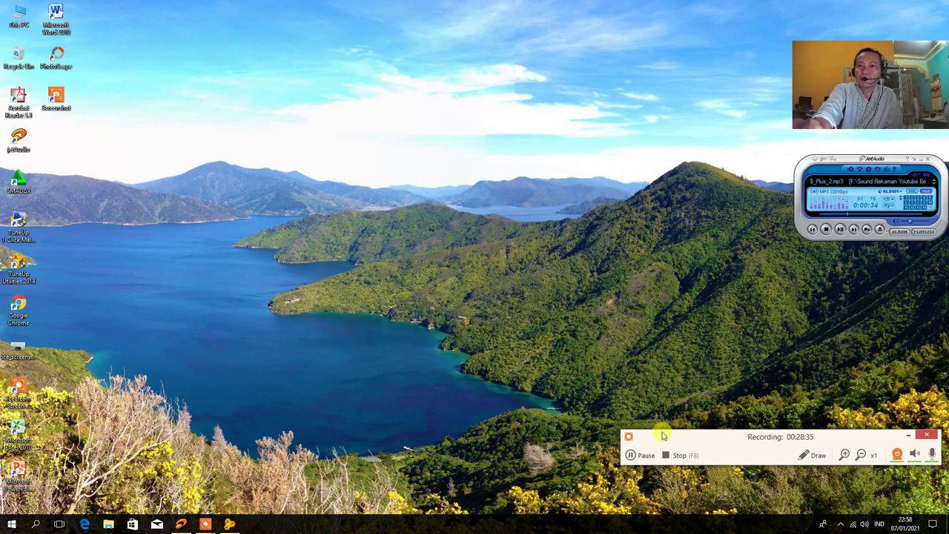